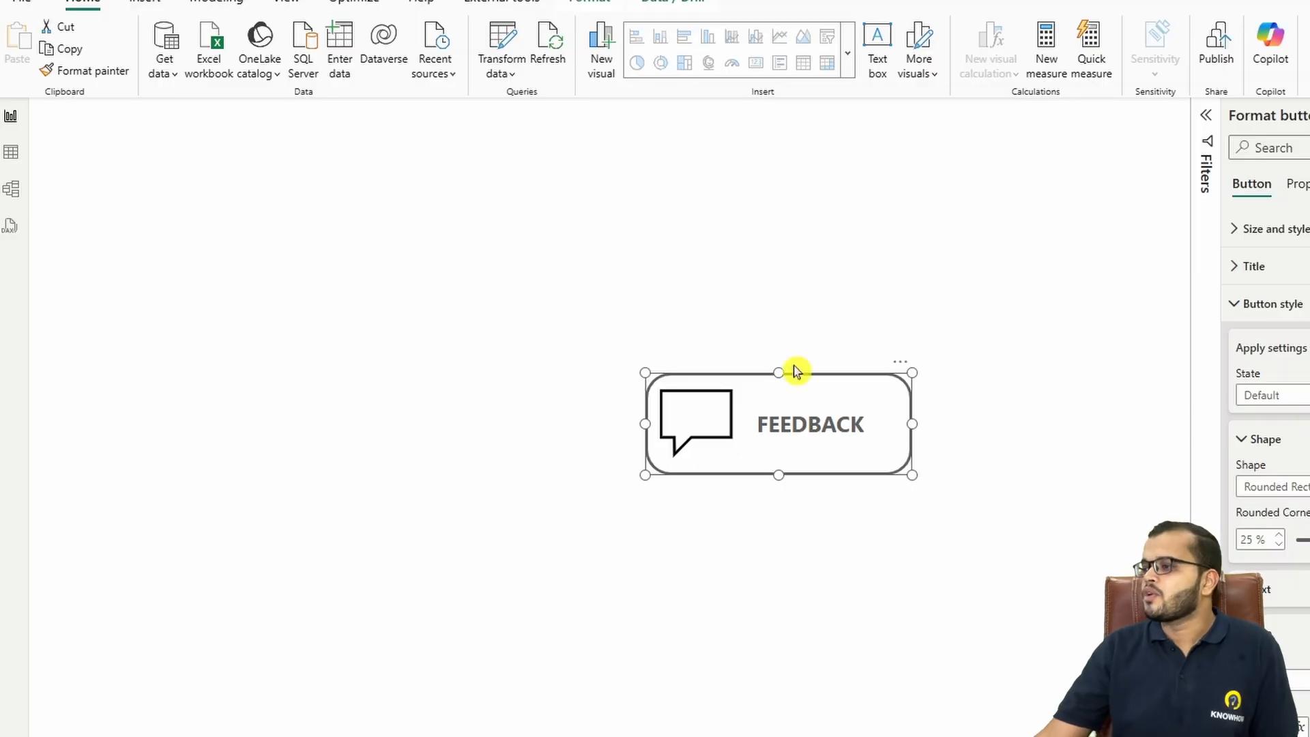
Step: Go to an empty report page, insert a blank button, and move and enlarge it on the canvas
key("Escape")
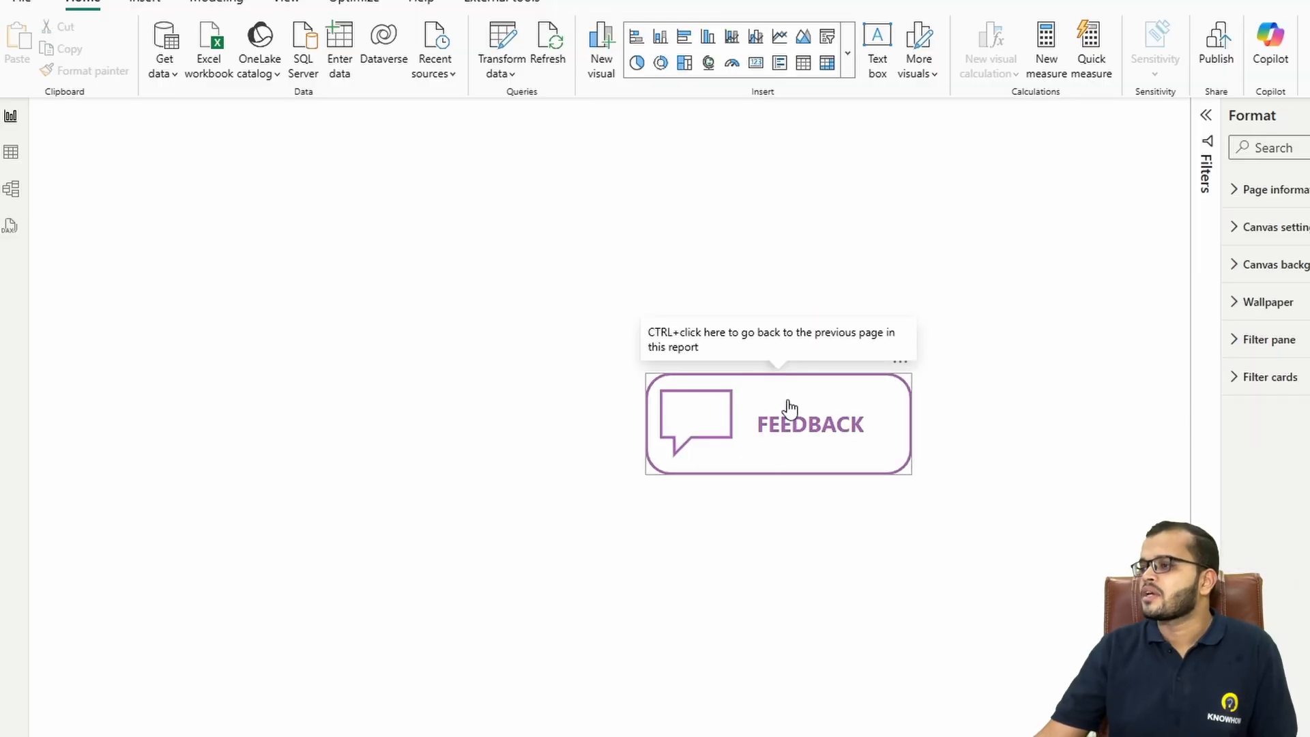
left_click(177, 735)
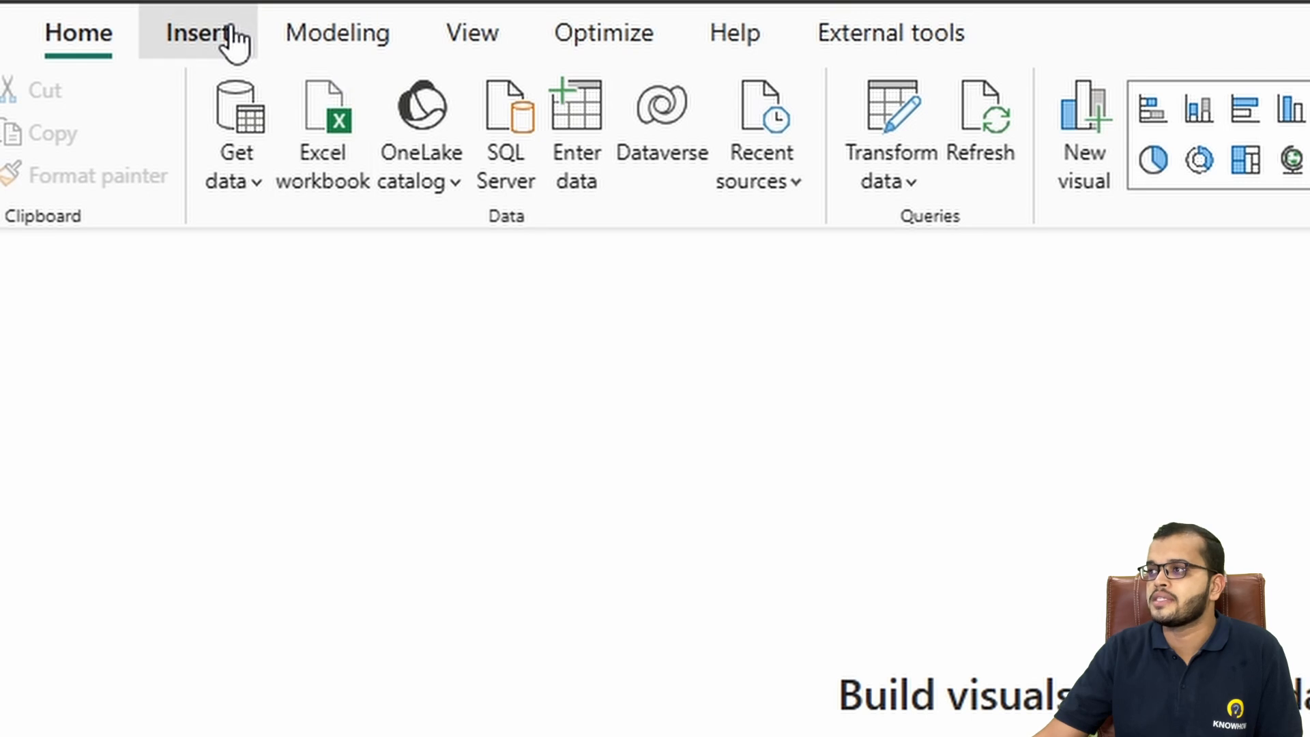
left_click(198, 33)
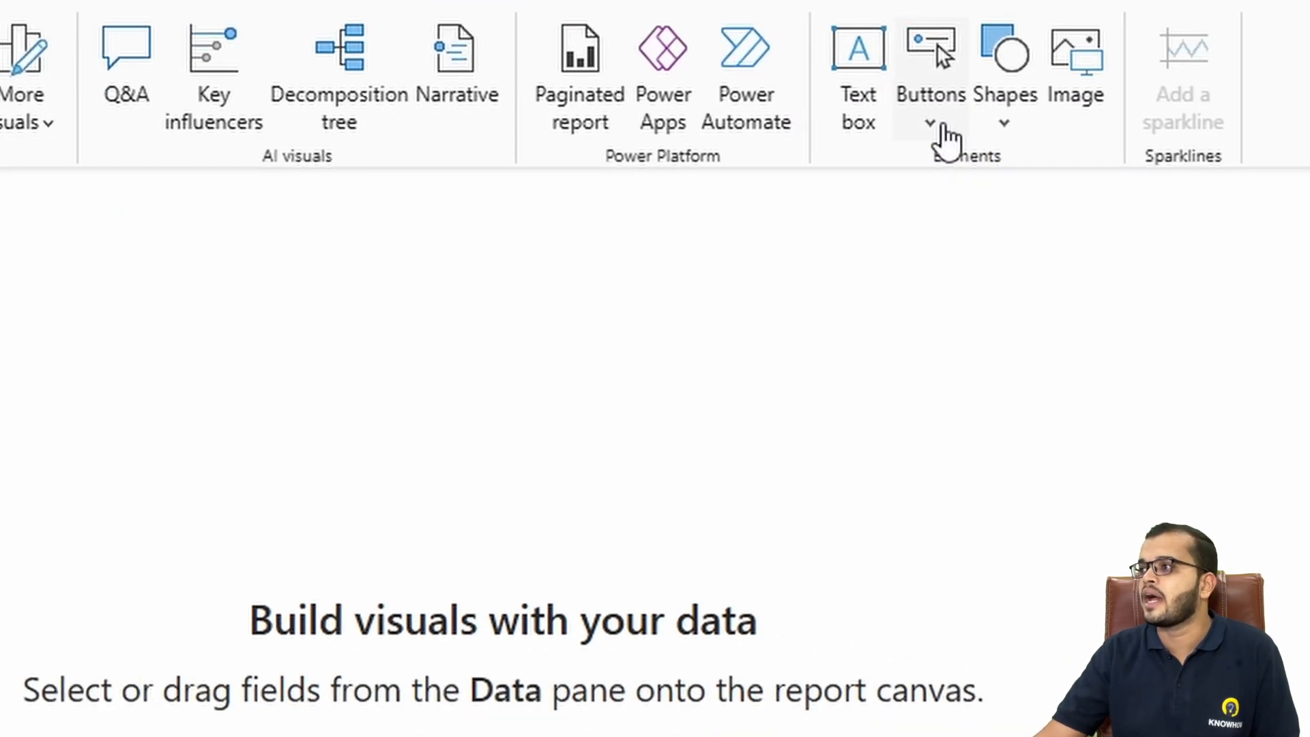
left_click(943, 128)
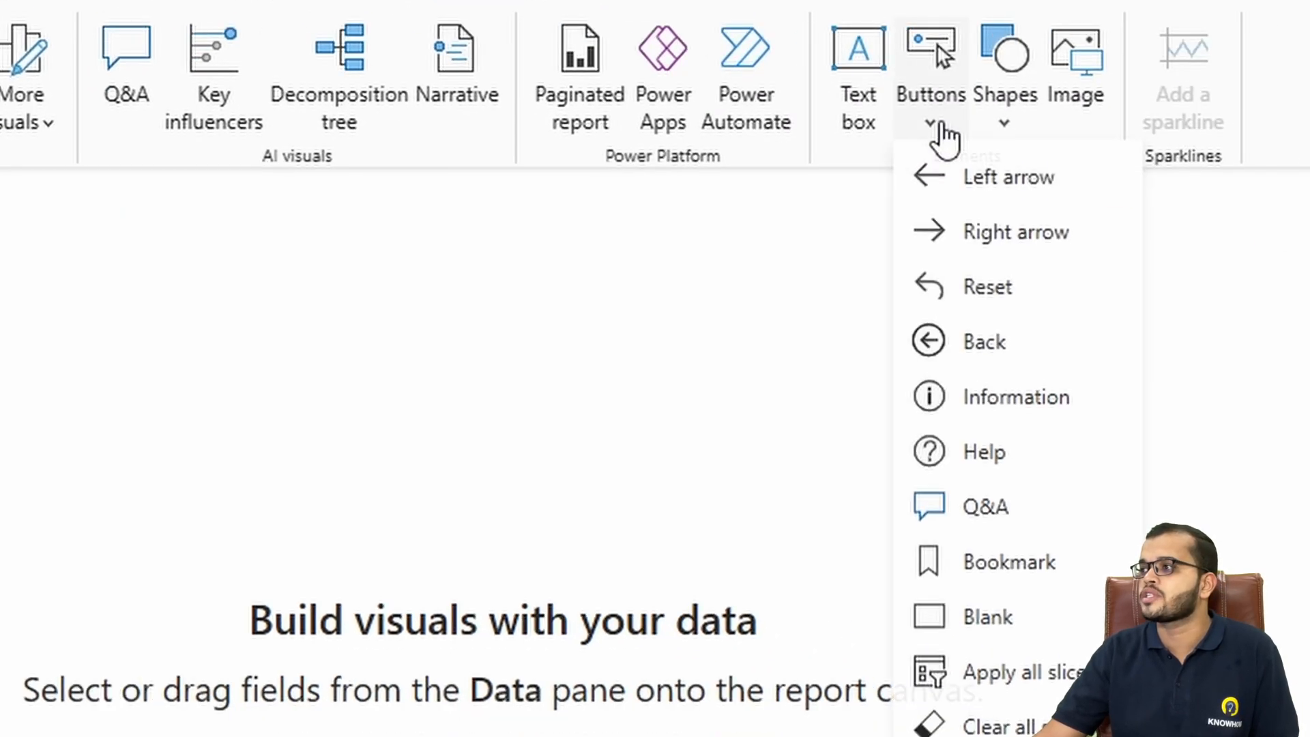
left_click(993, 624)
left_click_drag(113, 68, 840, 461)
left_click_drag(728, 422, 990, 452)
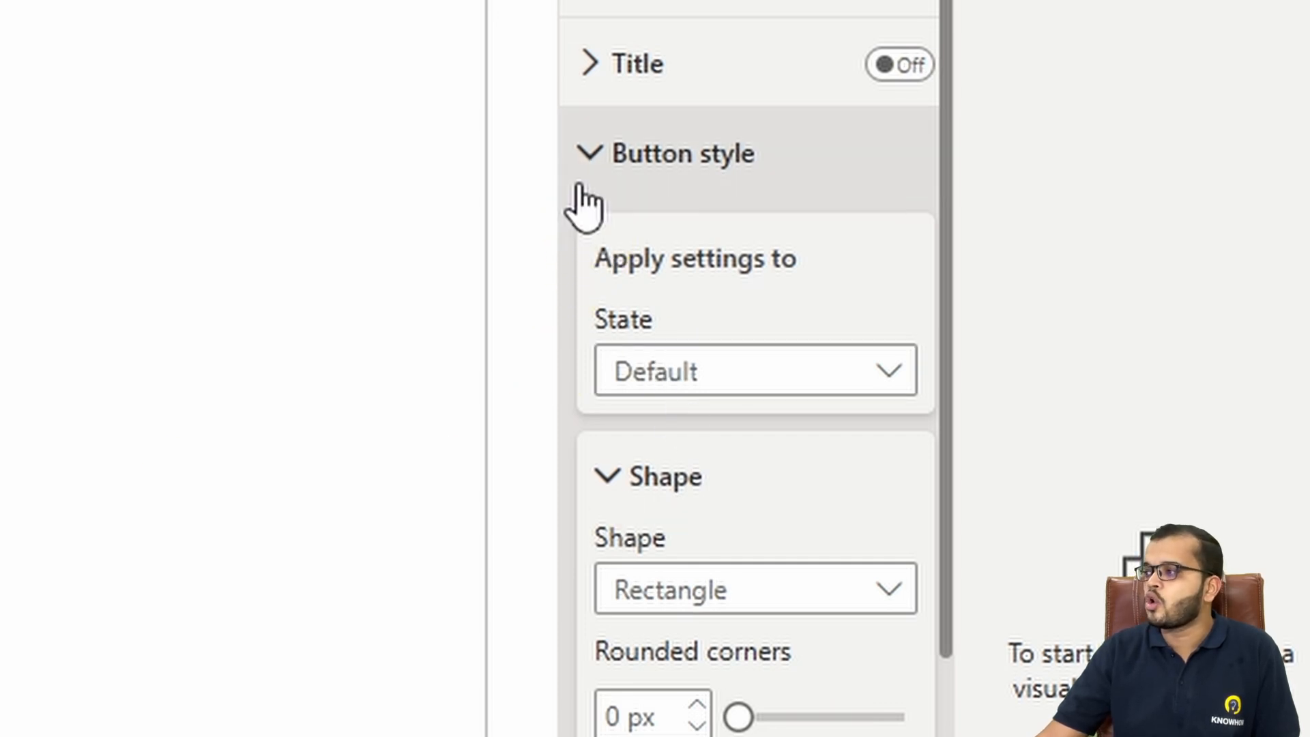
Step: Change the blank button's shape to Rounded Rectangle and collapse its shape settings
left_click(798, 614)
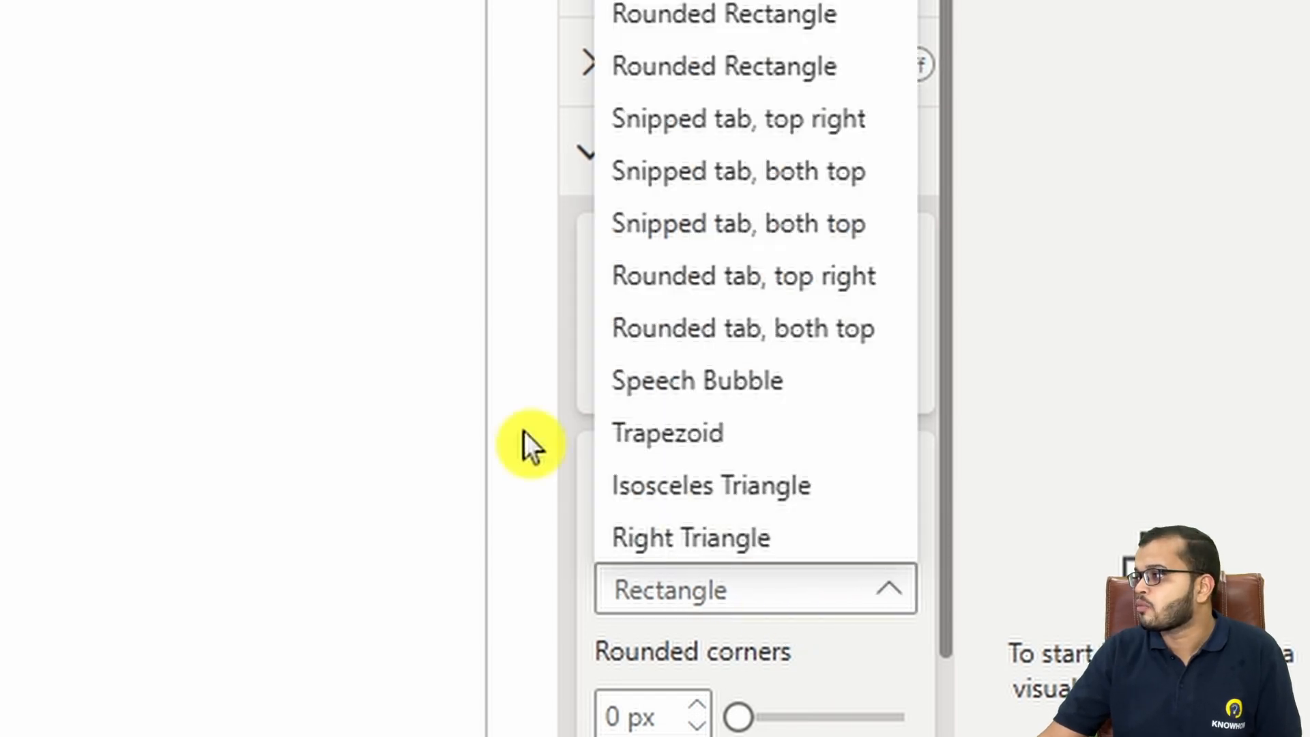
left_click(706, 9)
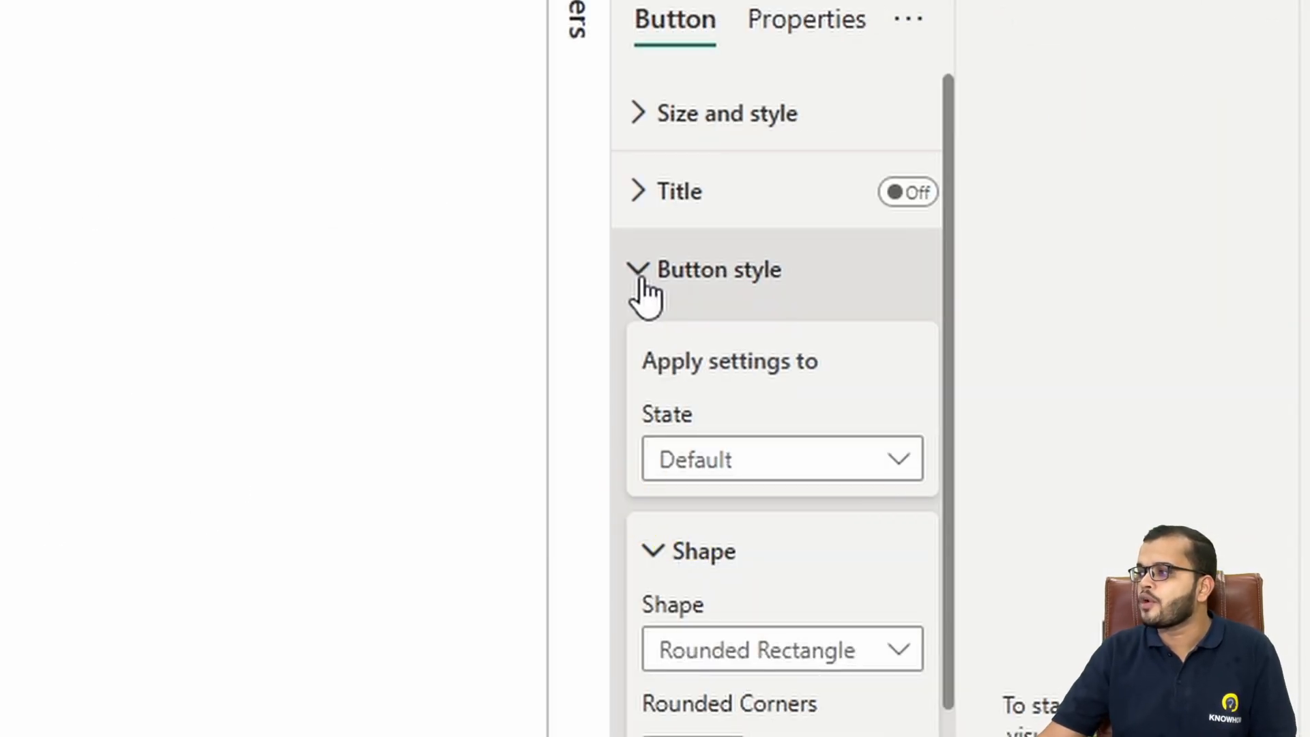
left_click(642, 280)
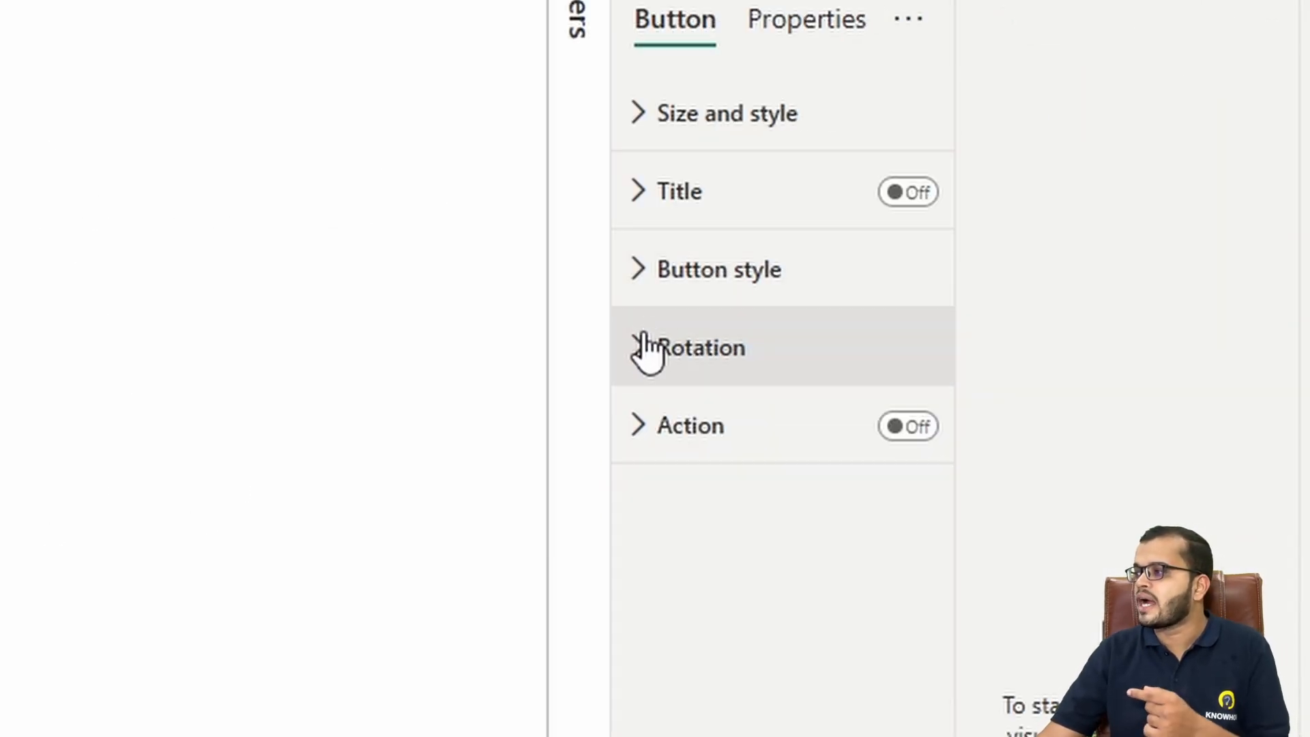
left_click(640, 286)
left_click(650, 556)
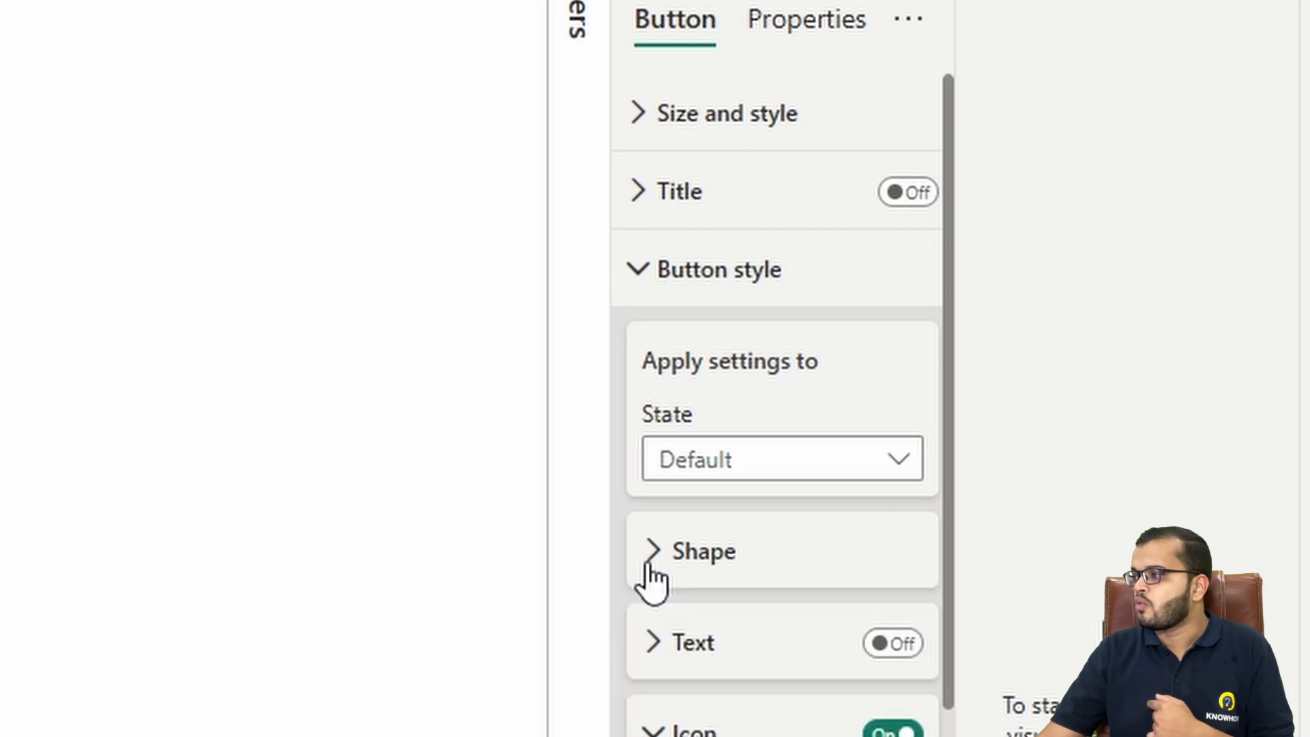
Step: Turn on the button's text for the default state and set it to SUPPORT
left_click(892, 645)
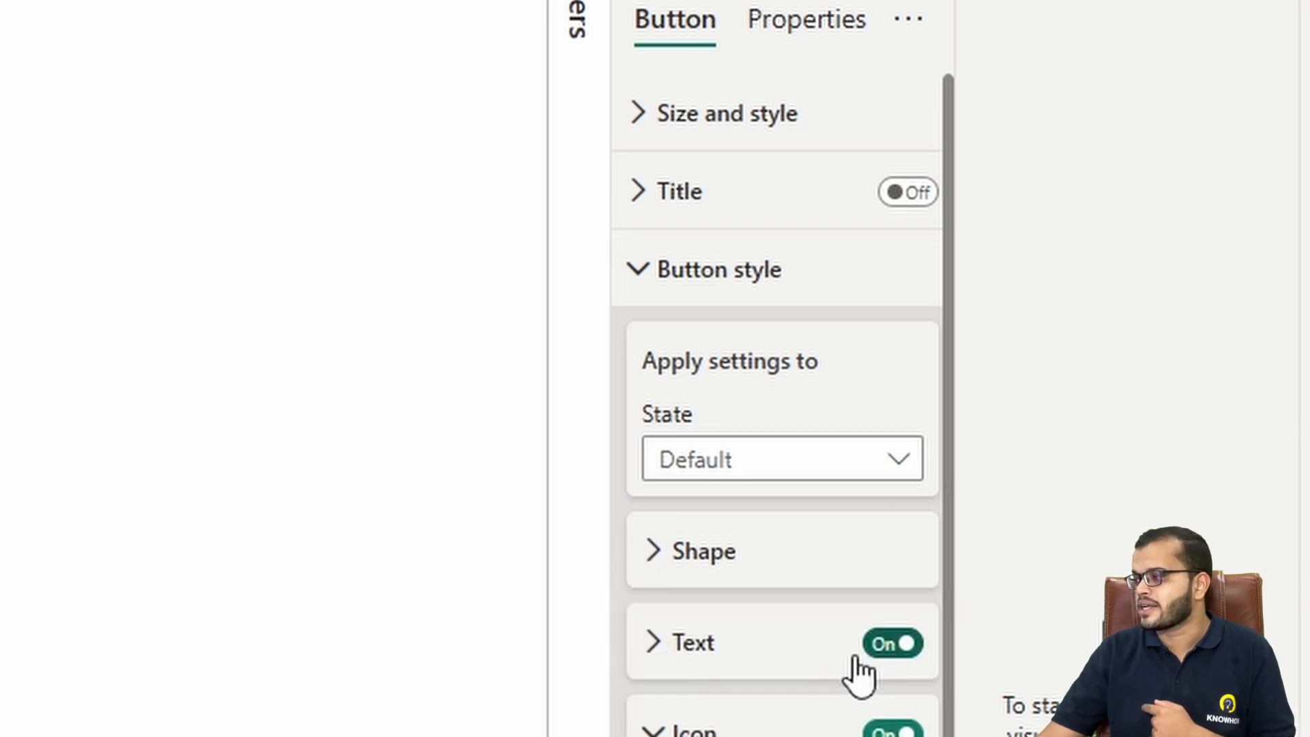
left_click(658, 645)
scroll(702, 644, "down", 5)
left_click(732, 126)
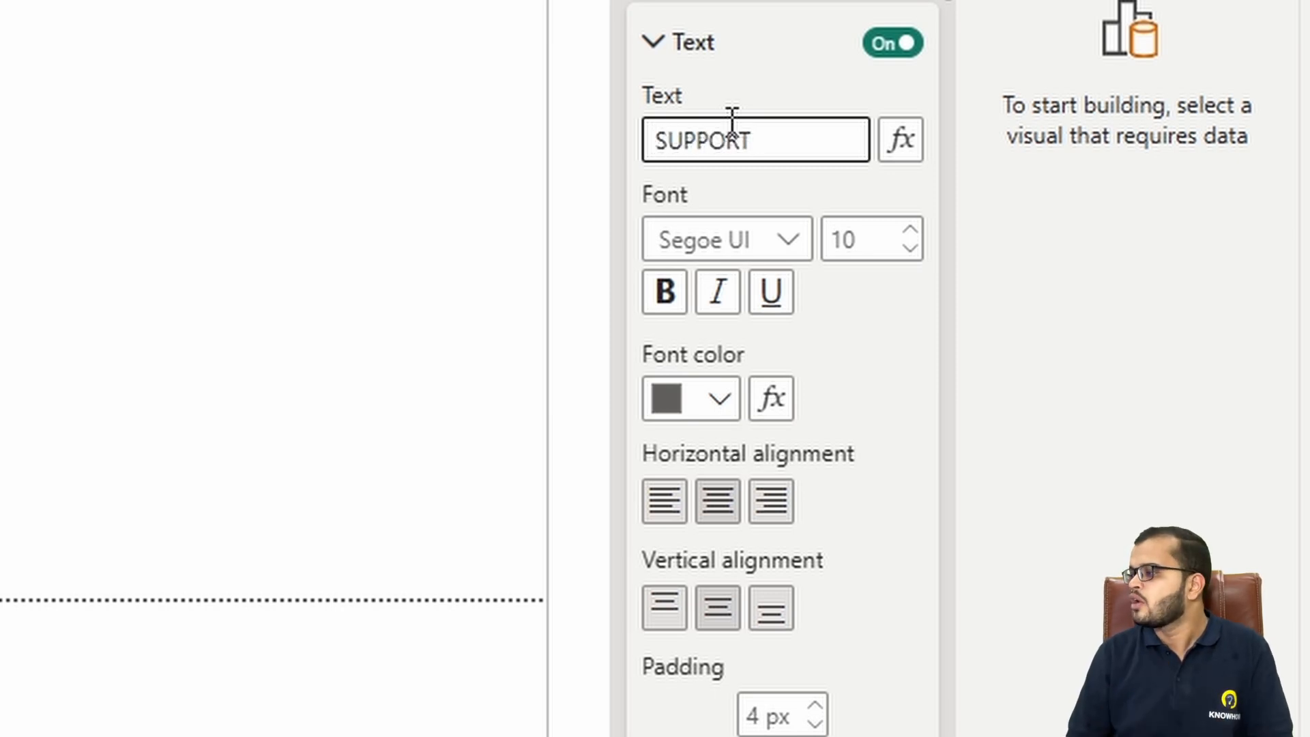
Step: Format the button text in Segoe UI Bold, size 18, with a black font color
left_click(756, 236)
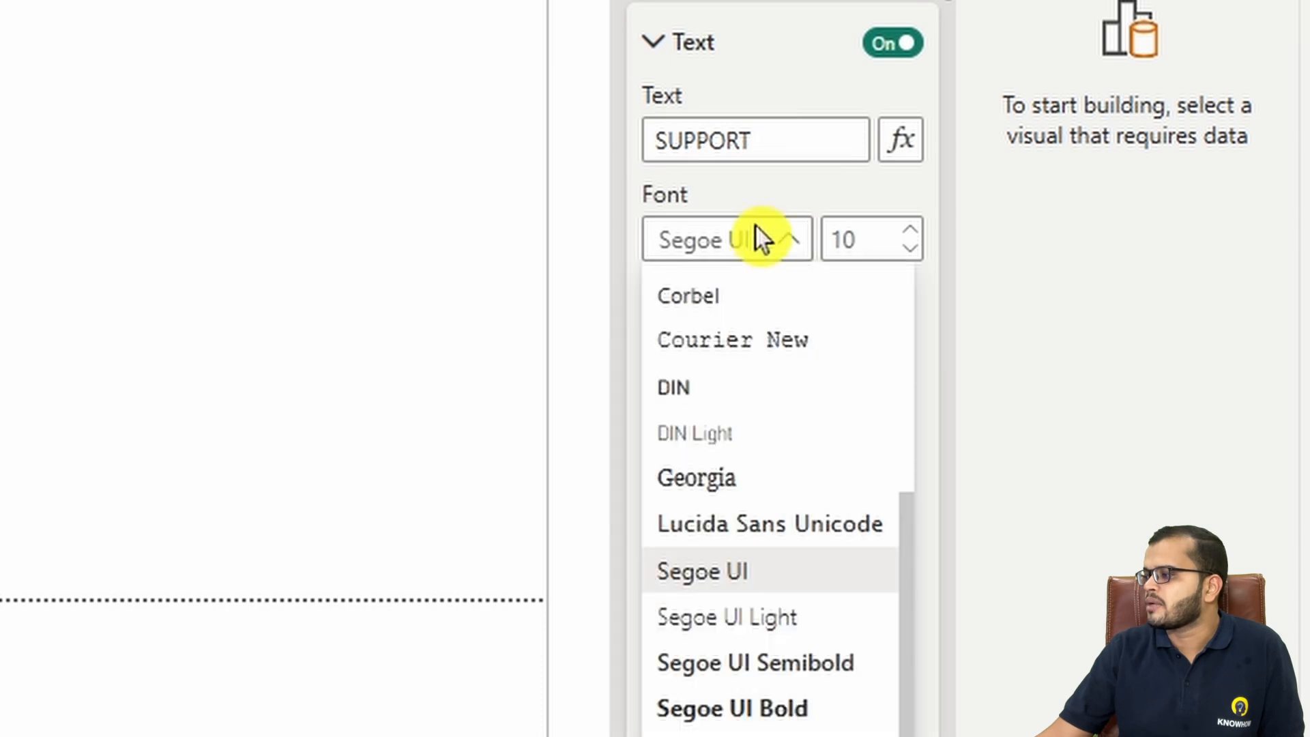
left_click(731, 711)
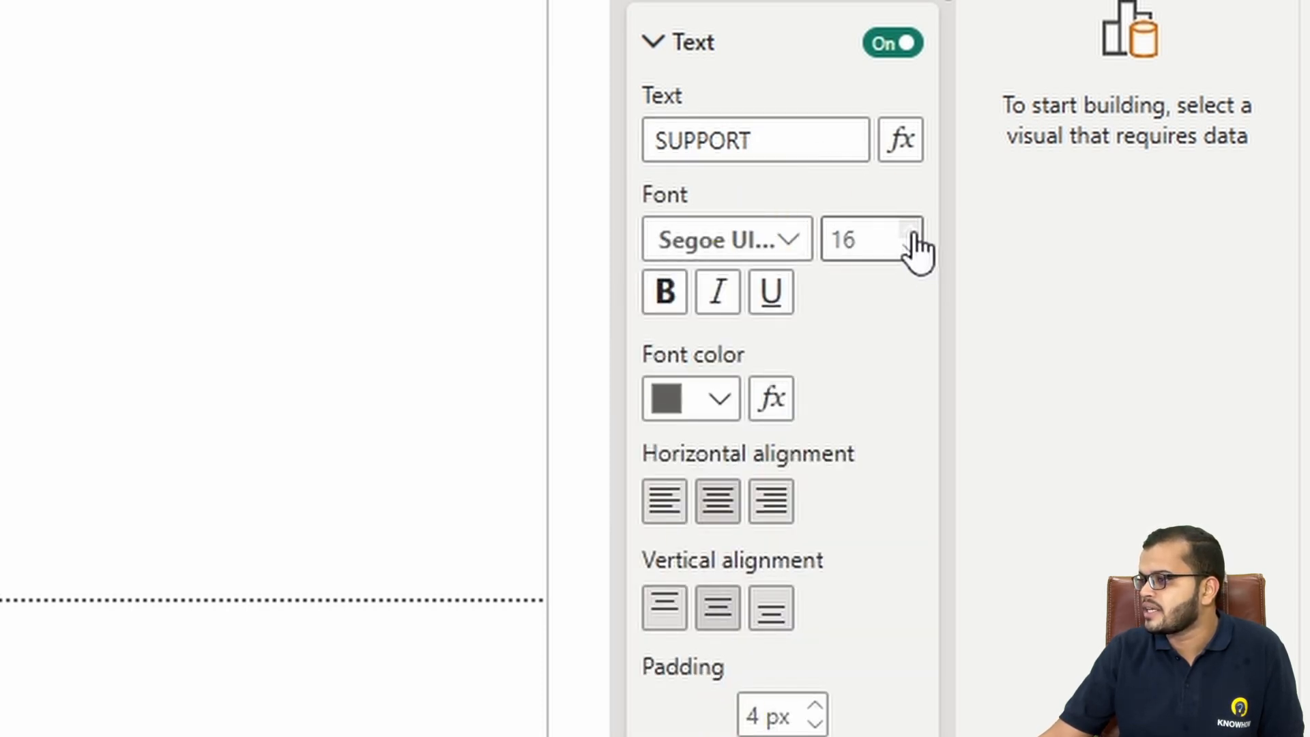
left_click(695, 402)
left_click(798, 239)
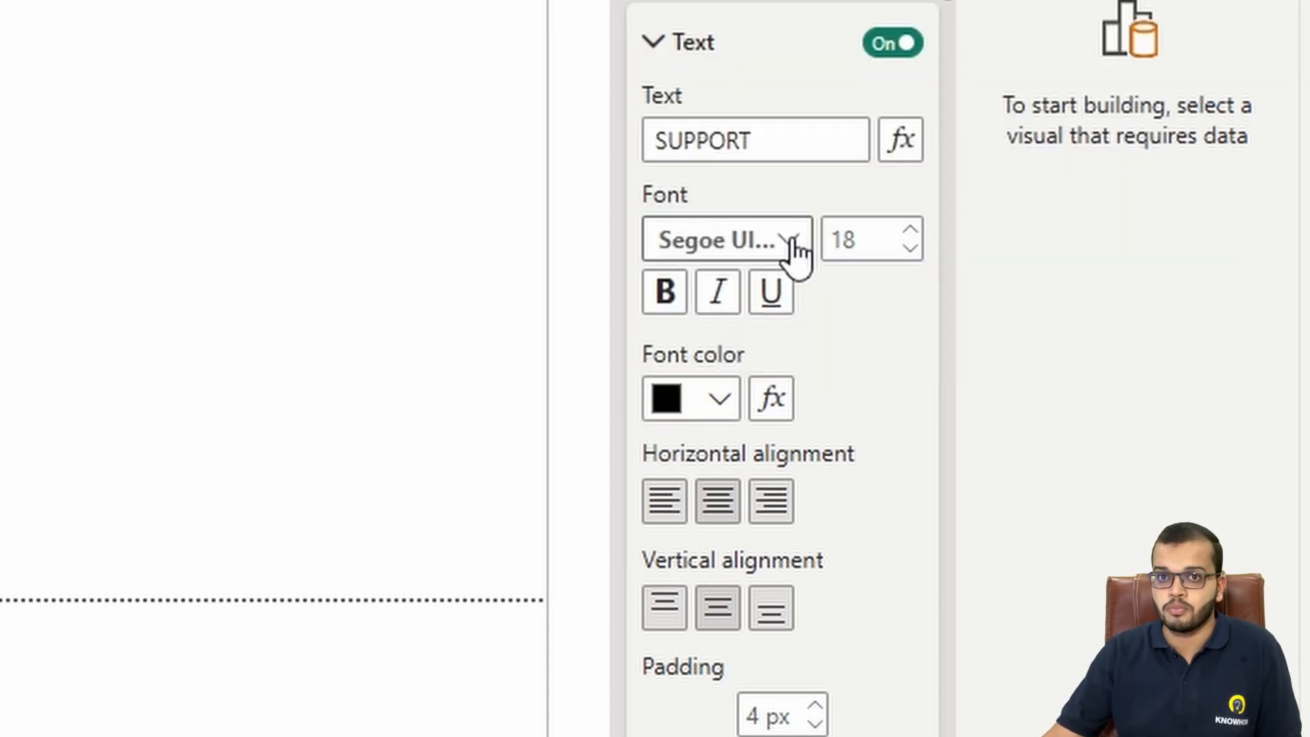
Step: Right-align the SUPPORT text with 35 px right padding and shrink the button from its lower-left corner
left_click(770, 505)
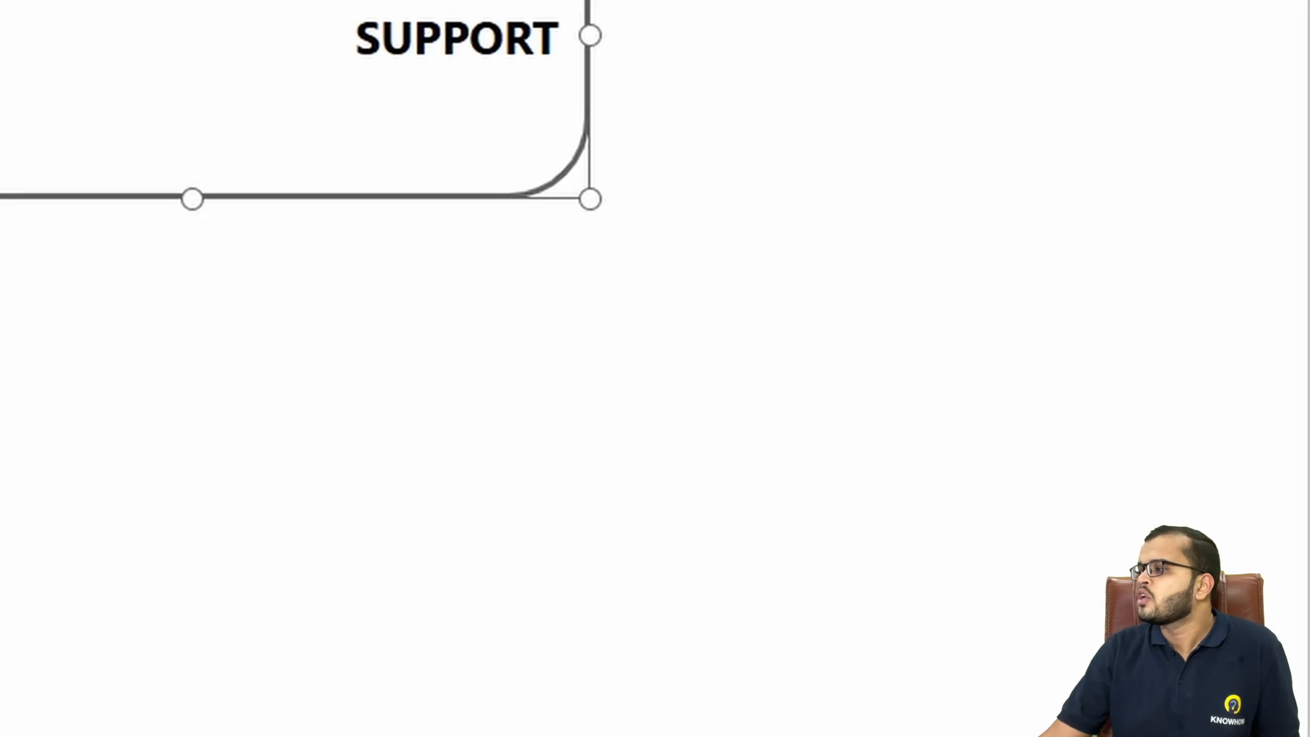
scroll(841, 240, "down", 5)
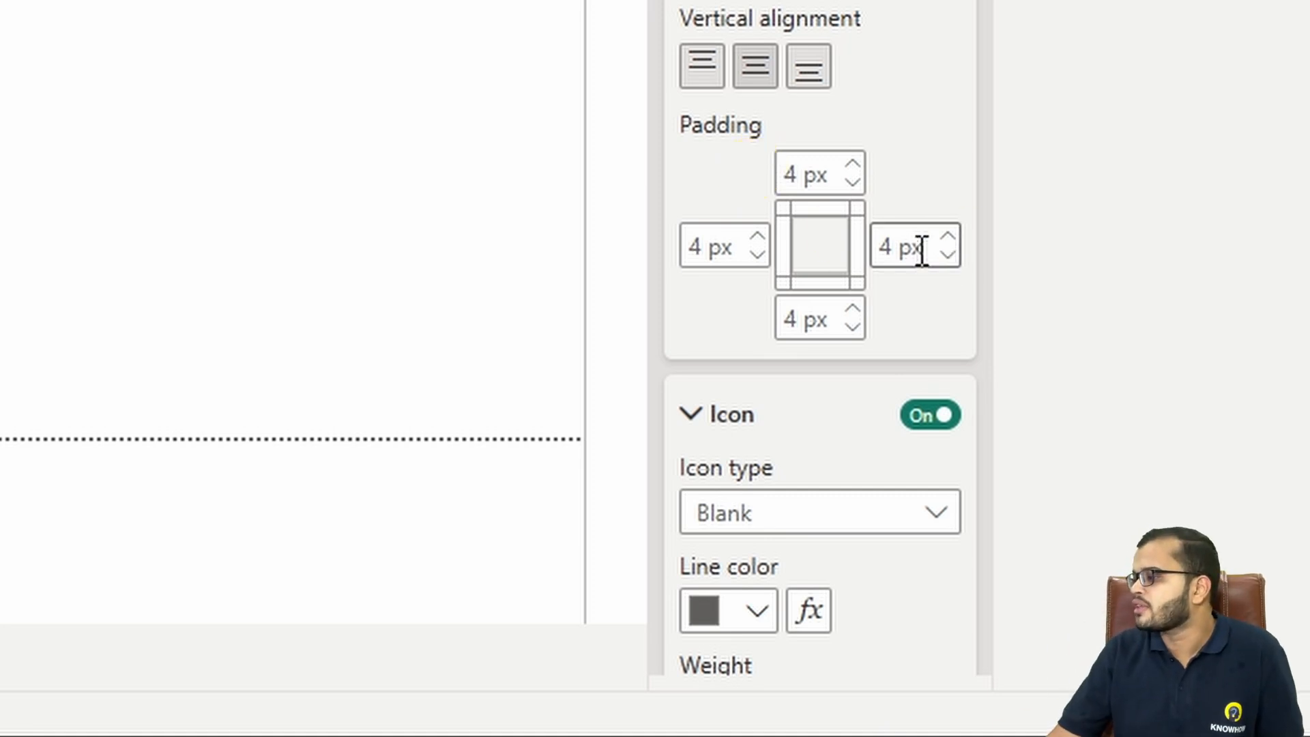
double_click(886, 247)
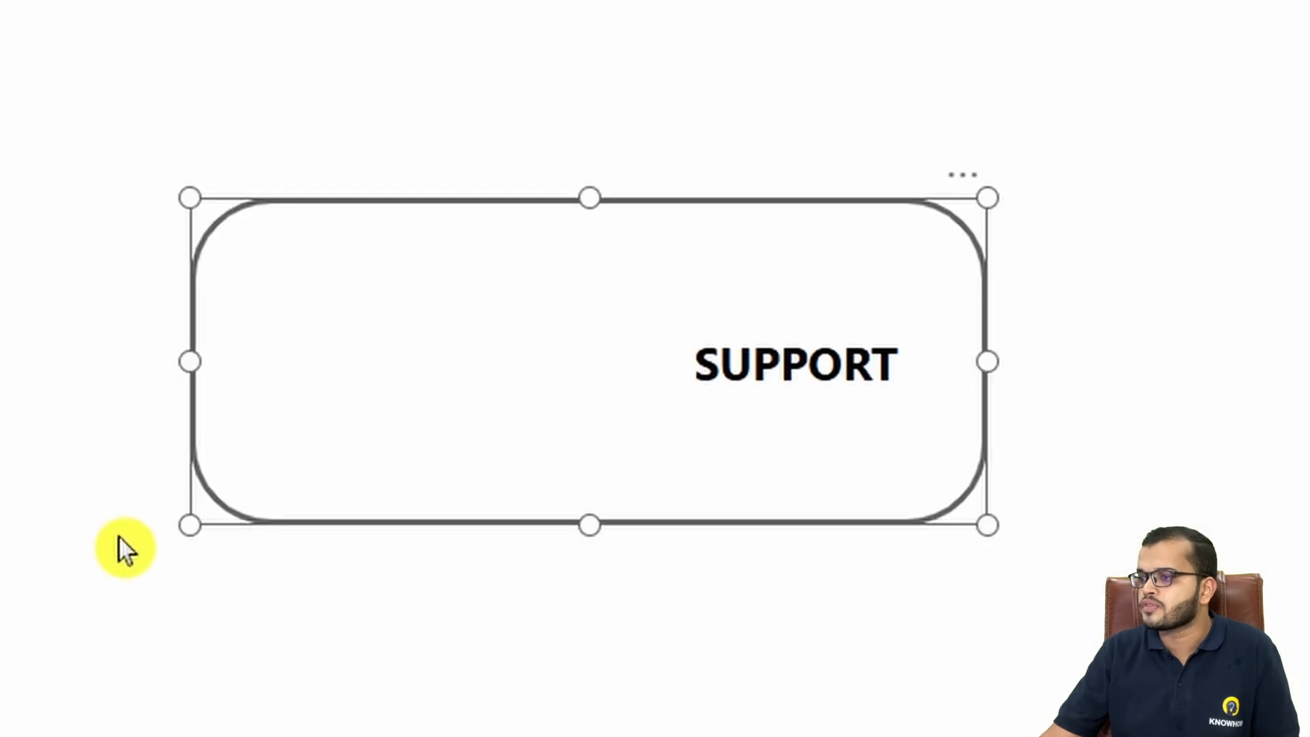
left_click_drag(184, 522, 502, 375)
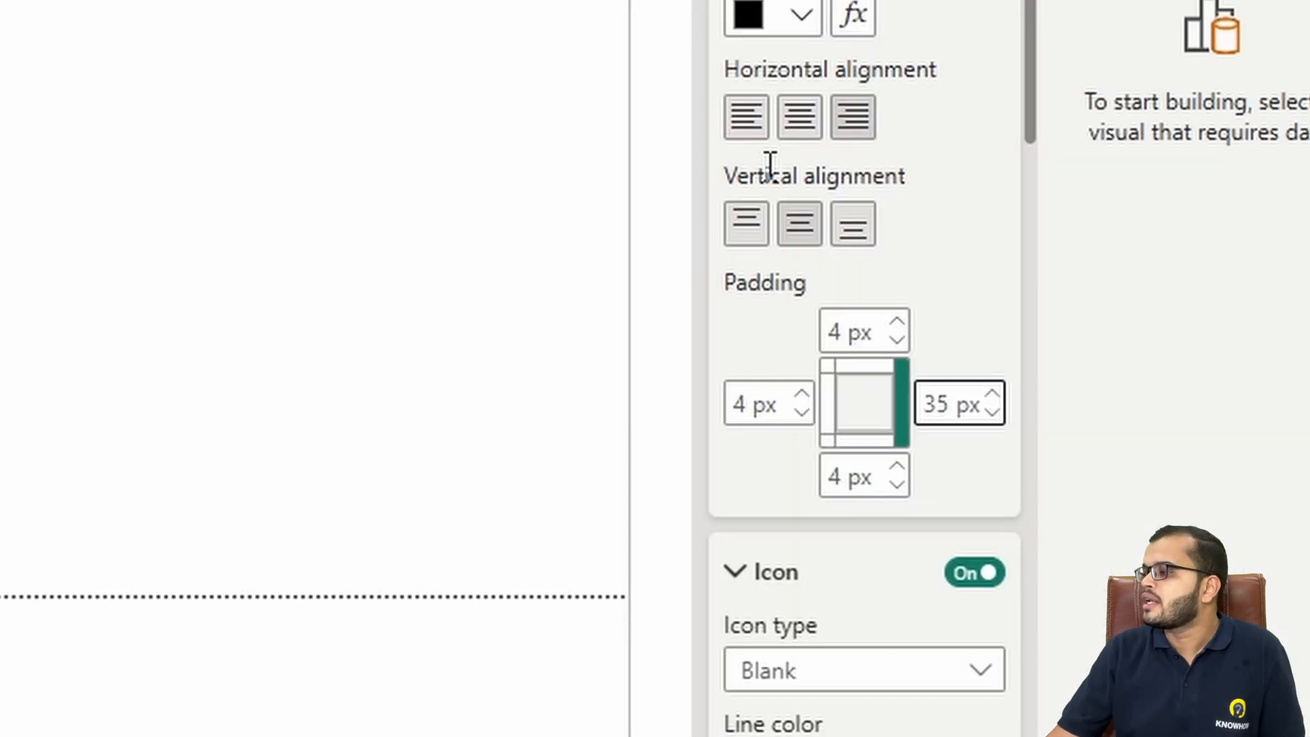
Step: Try the Left arrow and Right arrow icon types on the SUPPORT button
scroll(769, 171, "down", 6)
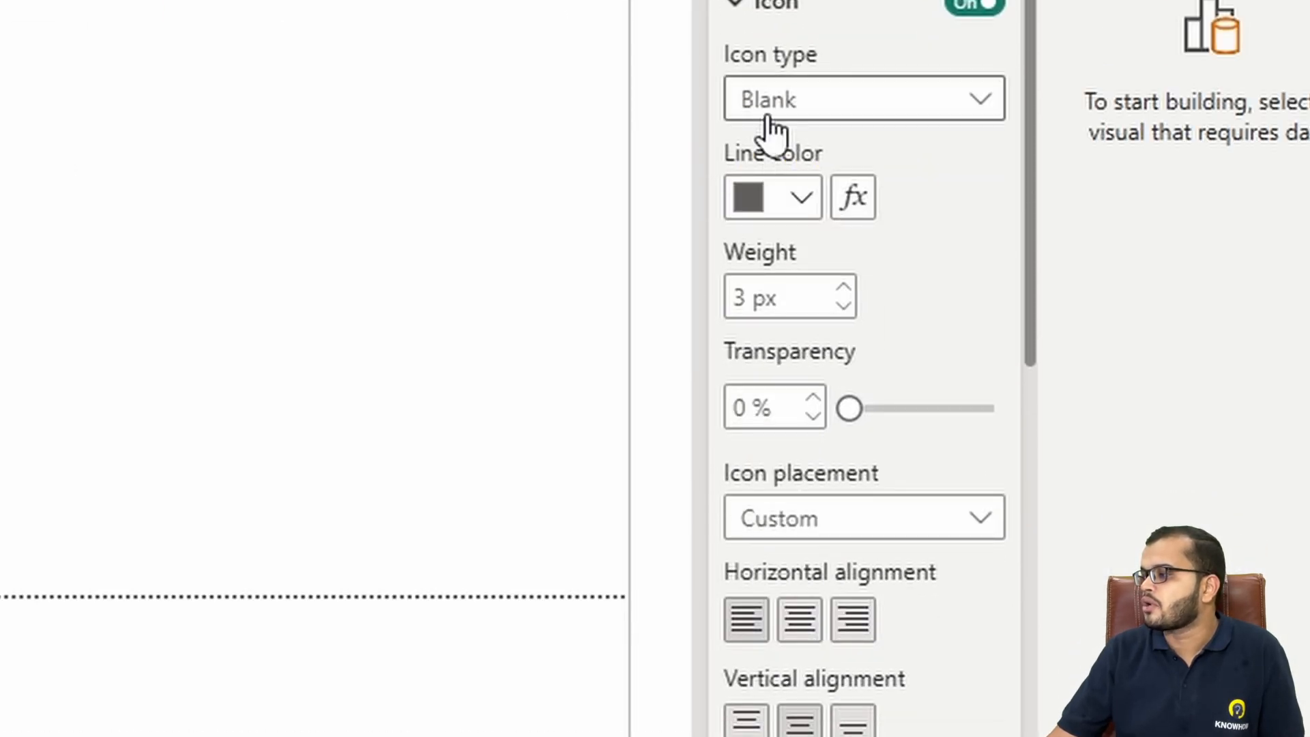
left_click(837, 94)
left_click(786, 205)
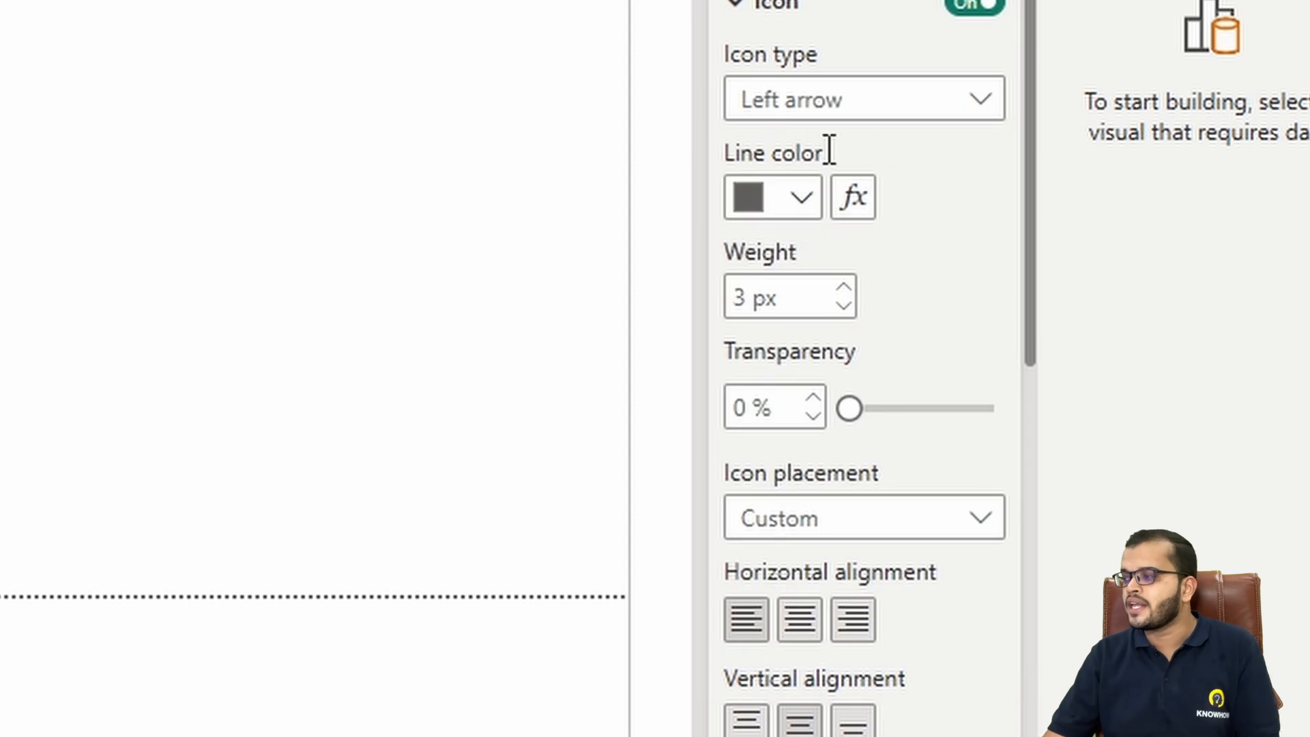
left_click(835, 109)
left_click(842, 237)
left_click(848, 118)
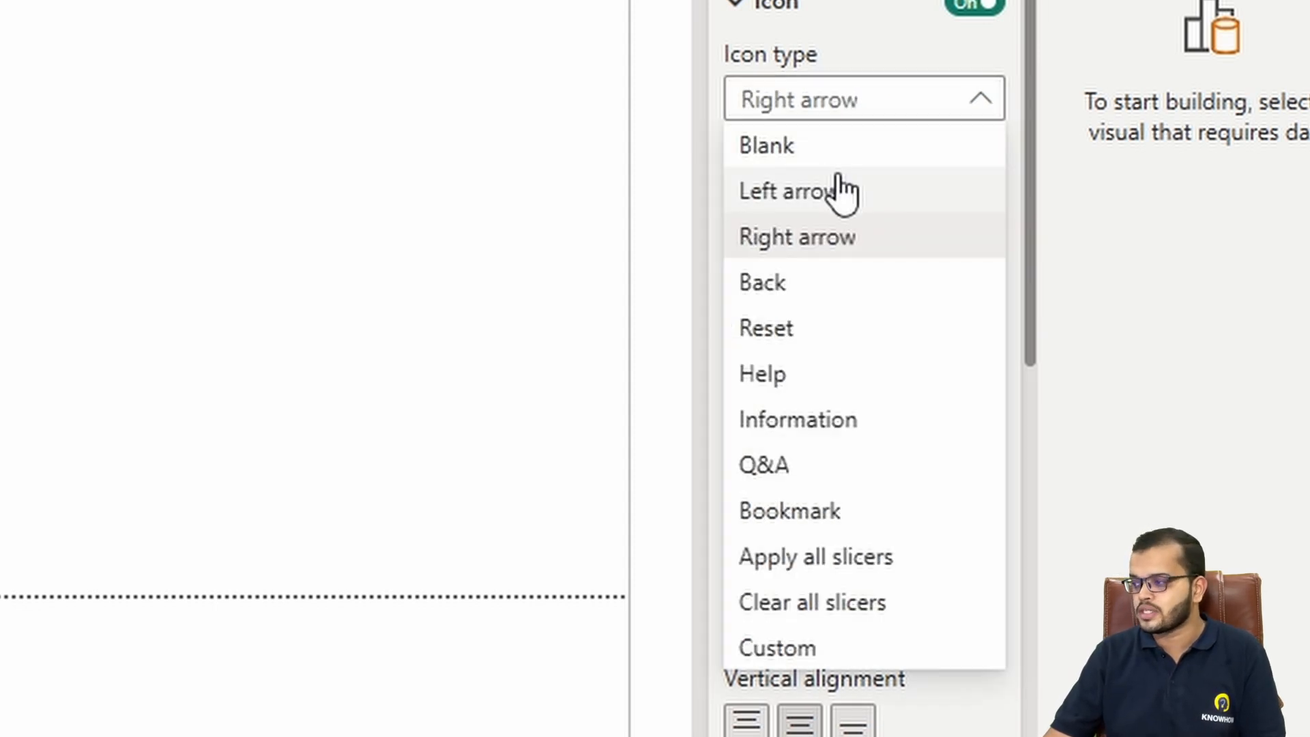
left_click(832, 145)
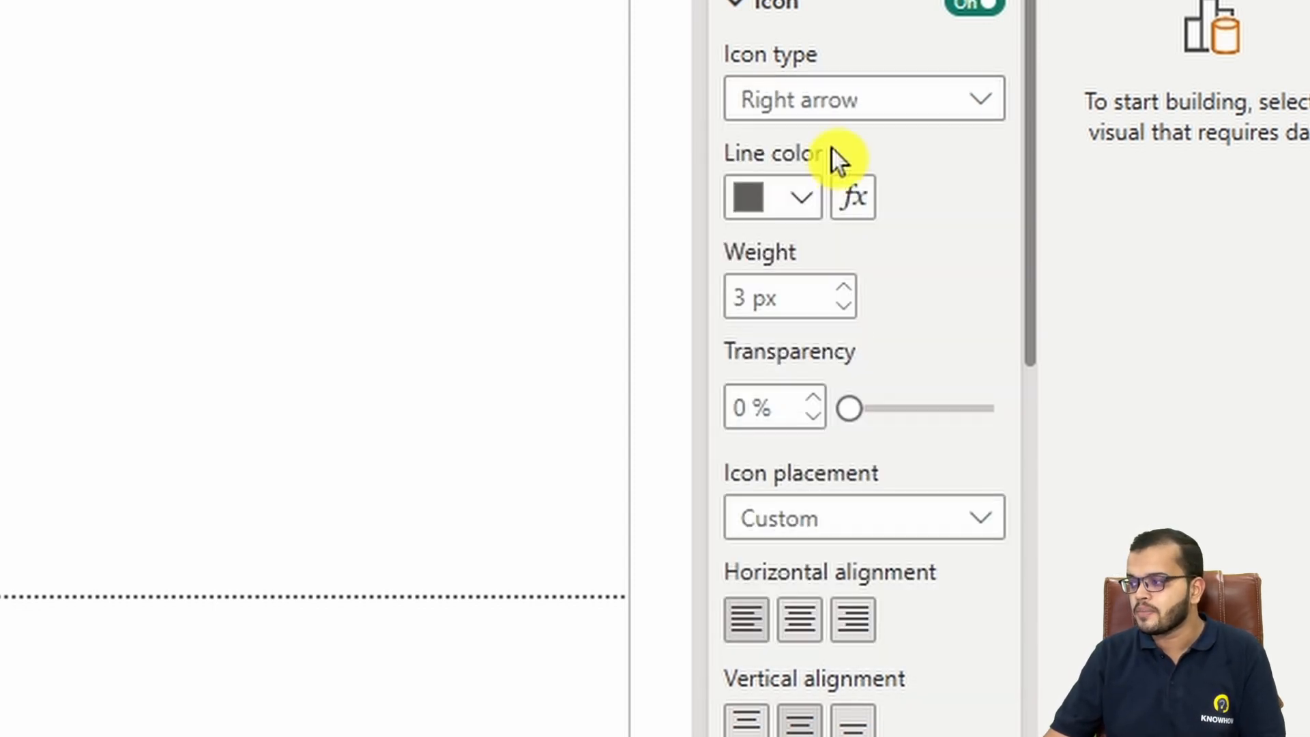
Step: Try a custom button icon using the Feedback.jpg image, and remove the file again
left_click(837, 109)
left_click(797, 652)
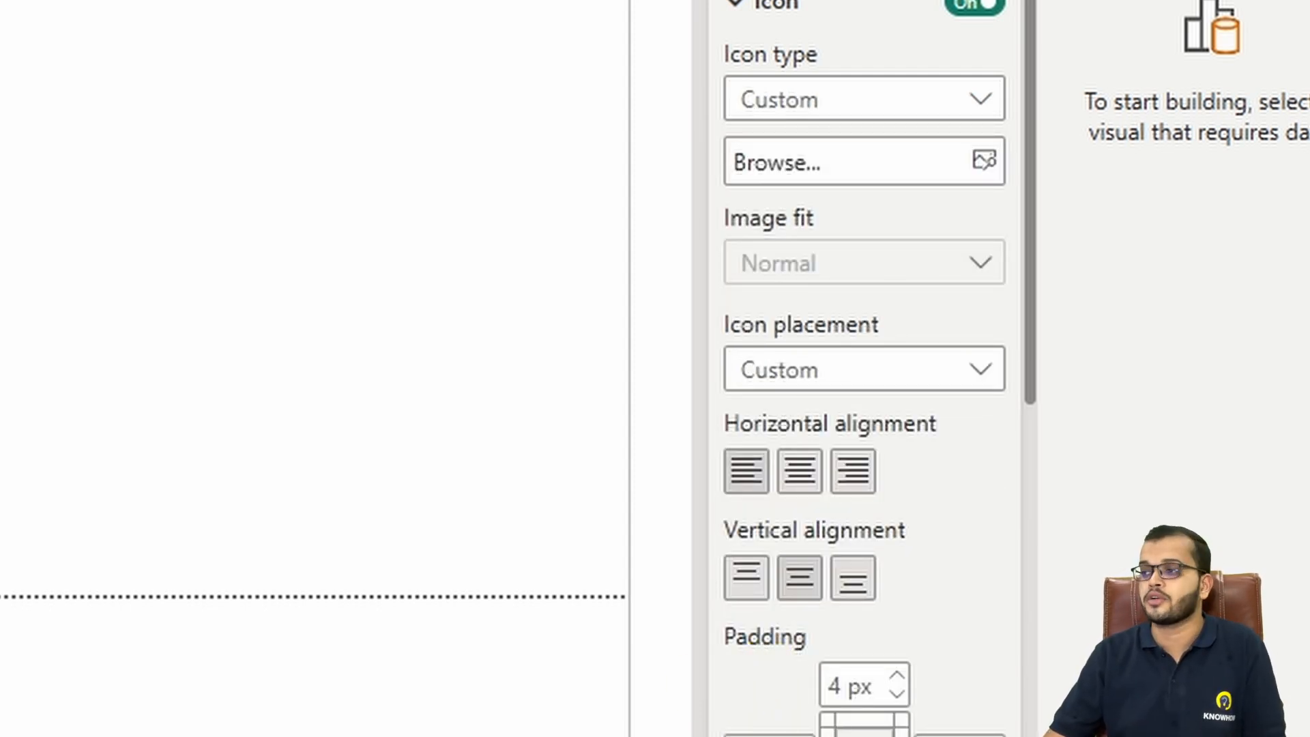
left_click(856, 170)
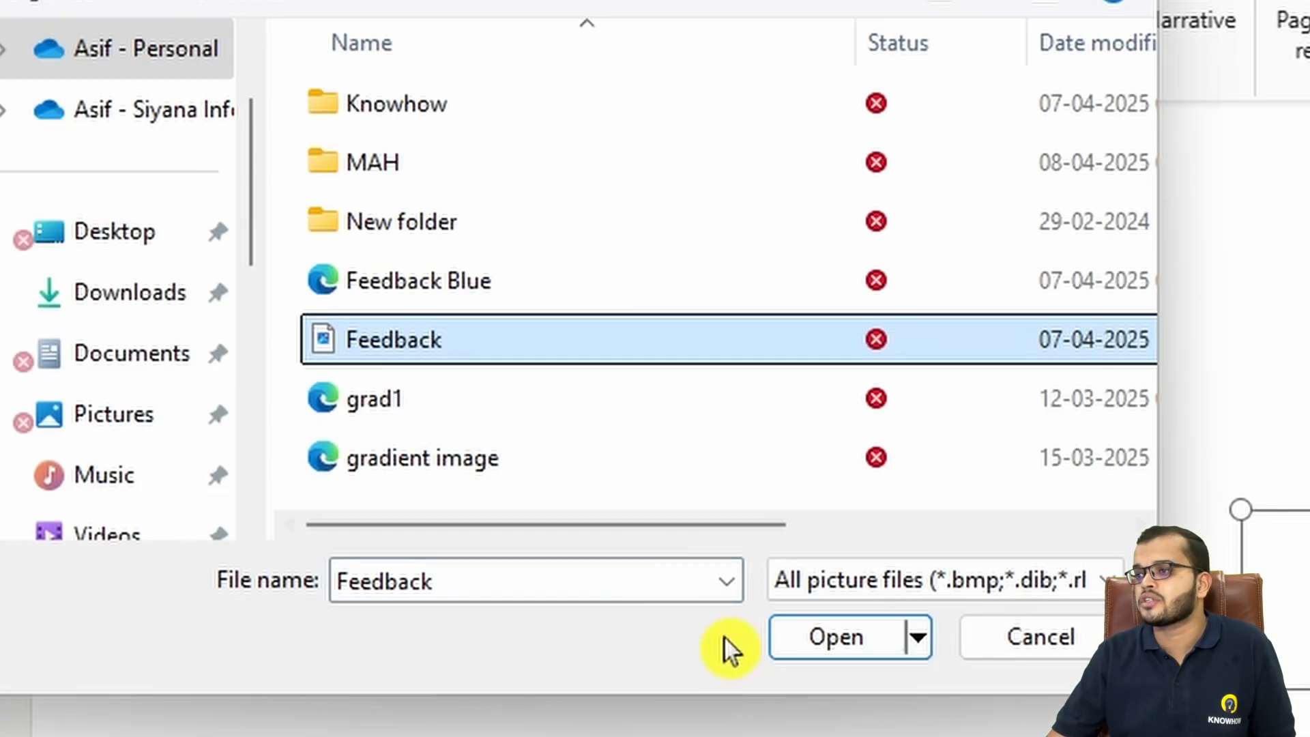
left_click(834, 635)
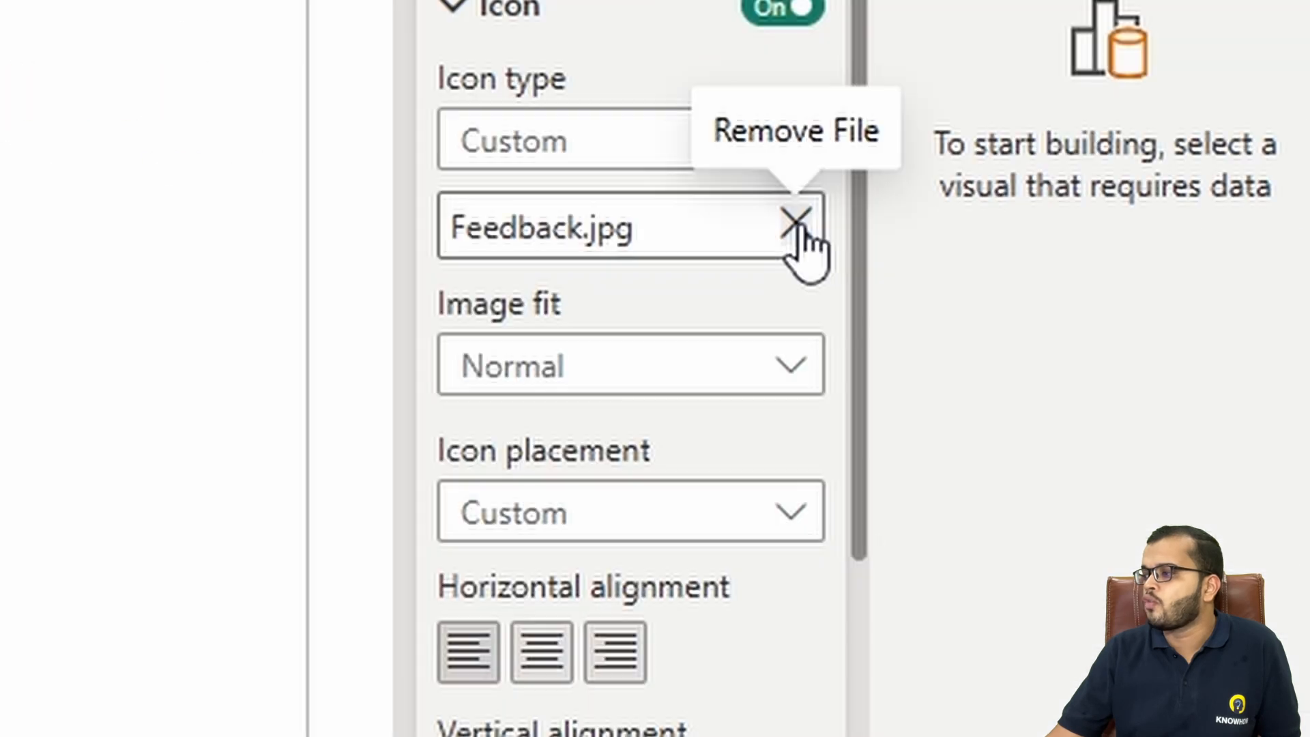
left_click(796, 227)
Step: Set the SUPPORT button's icon type to Q&A and deselect the button
left_click(642, 144)
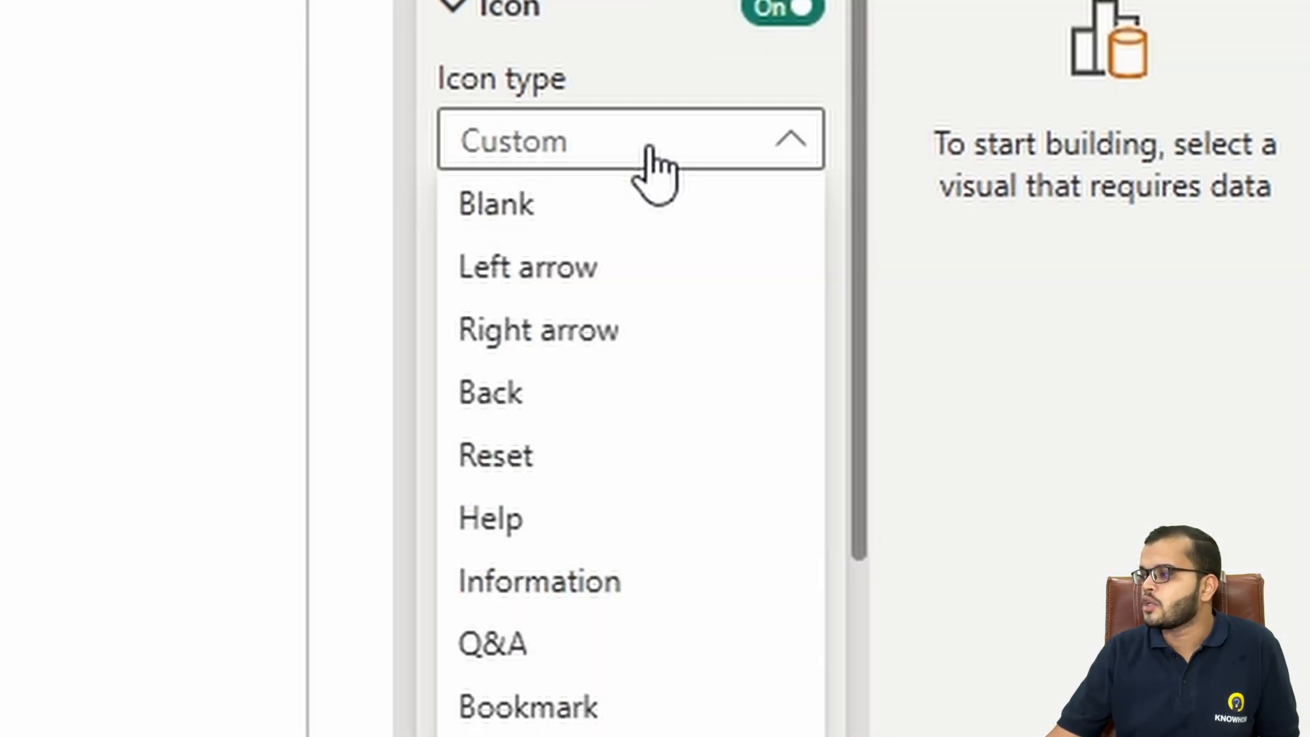
left_click(539, 645)
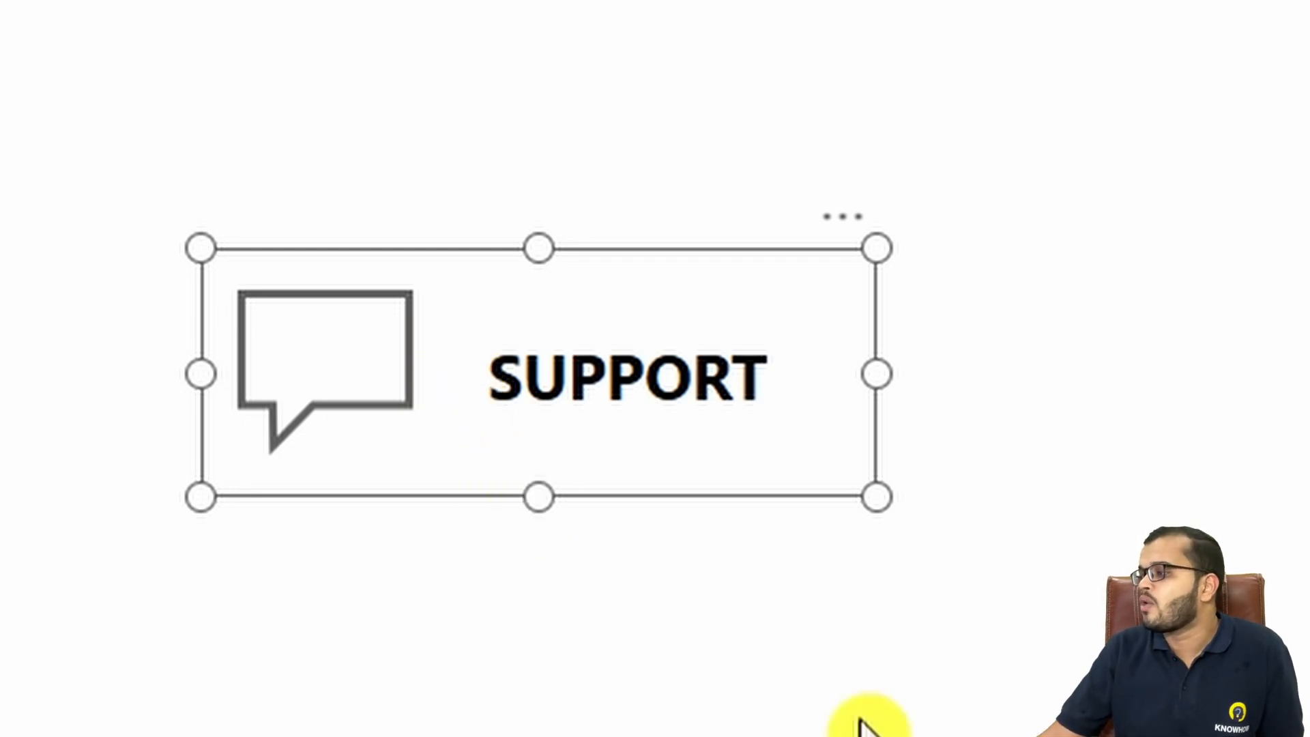
key("Escape")
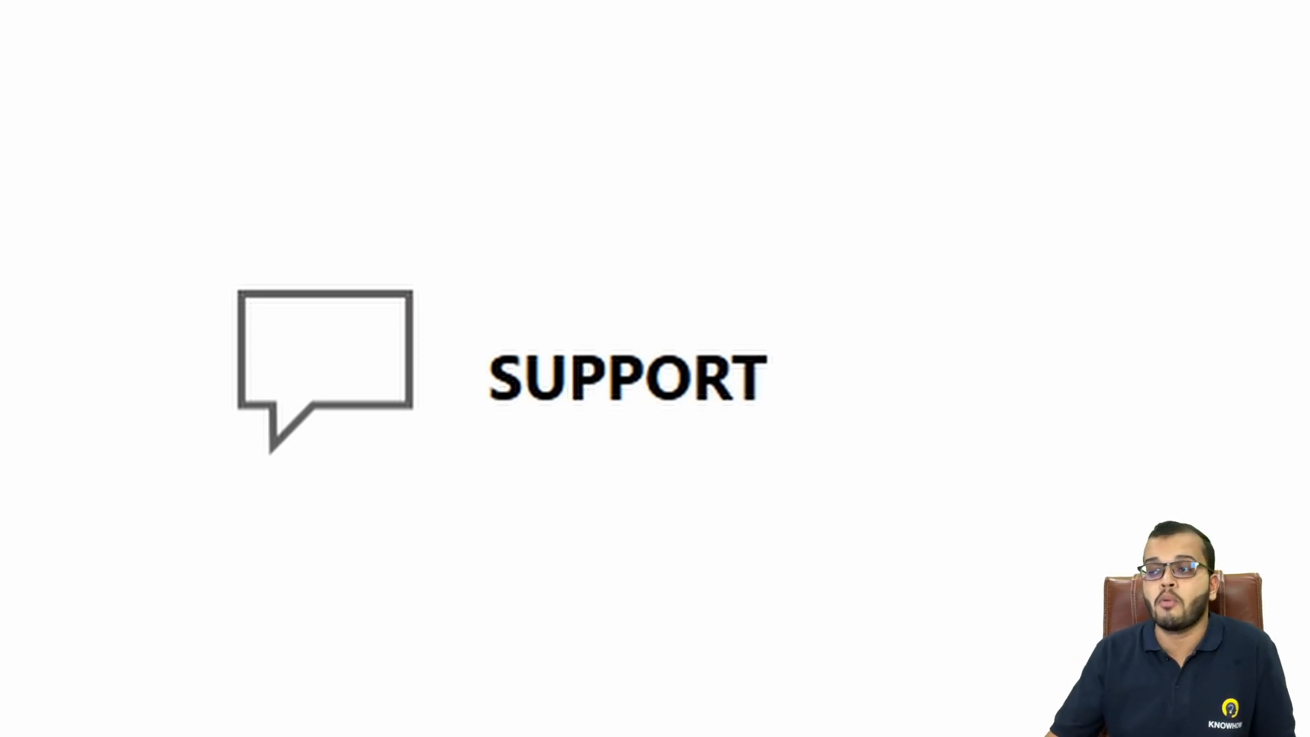
Step: Turn on the SUPPORT button's border and set its color to black (#000000)
left_click(490, 457)
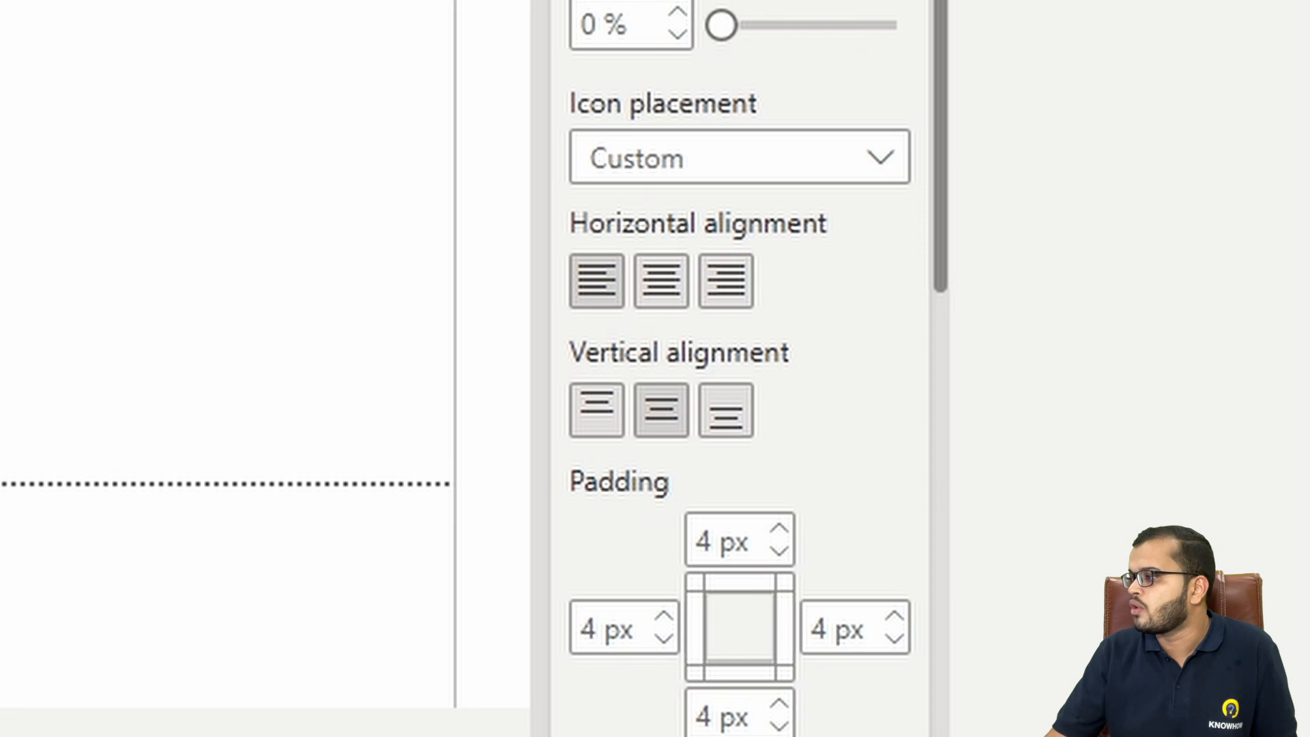
scroll(686, 158, "down", 5)
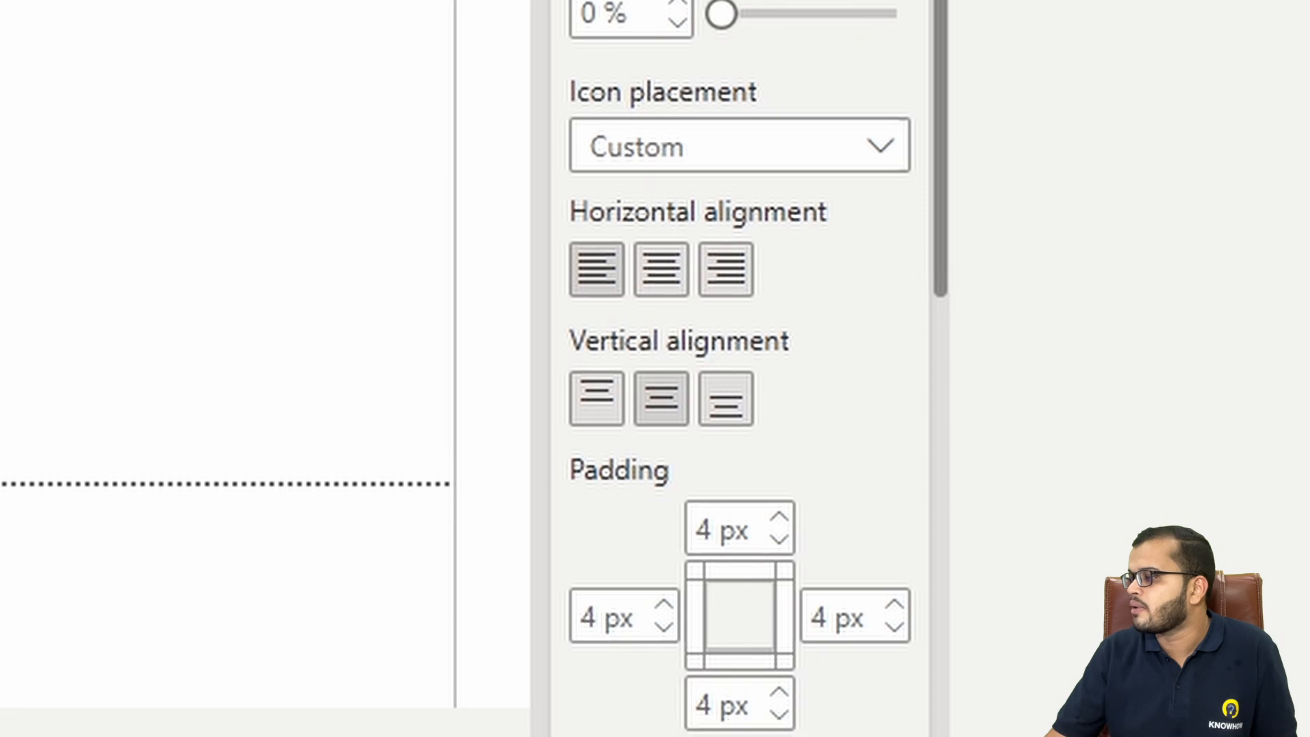
left_click(863, 382)
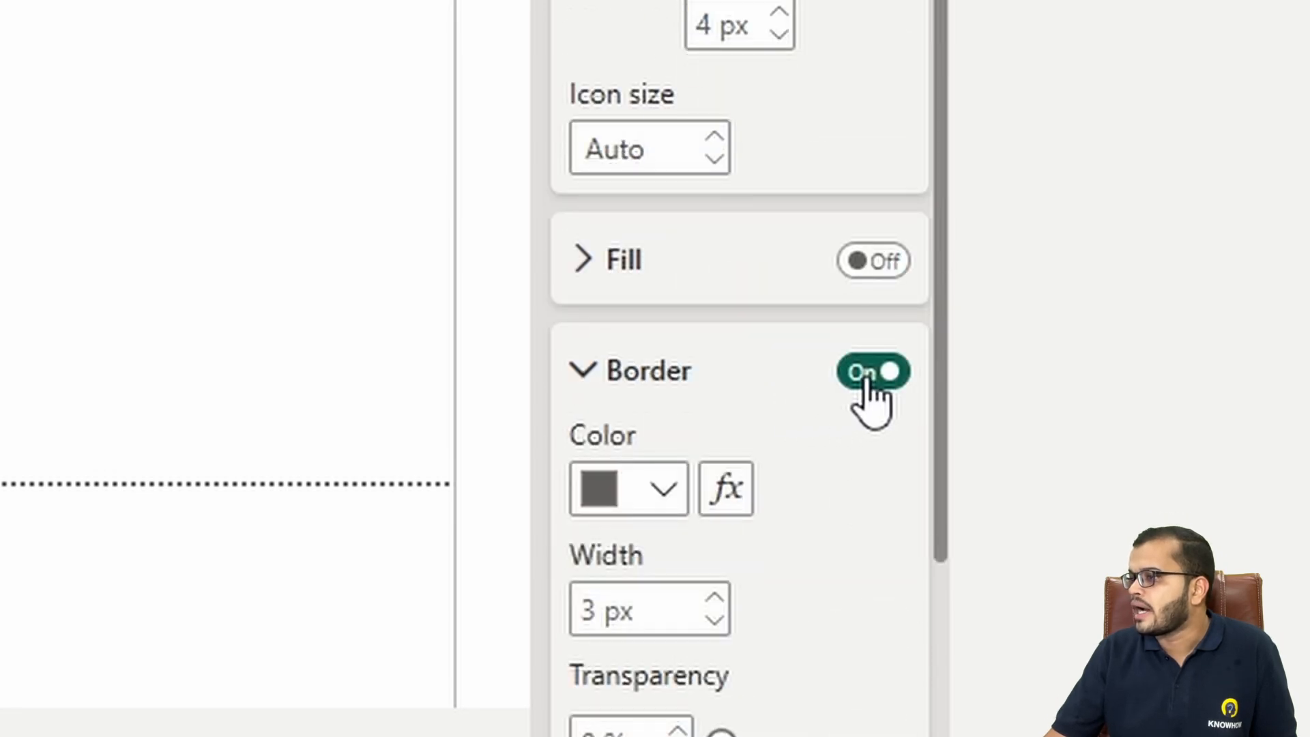
left_click(637, 495)
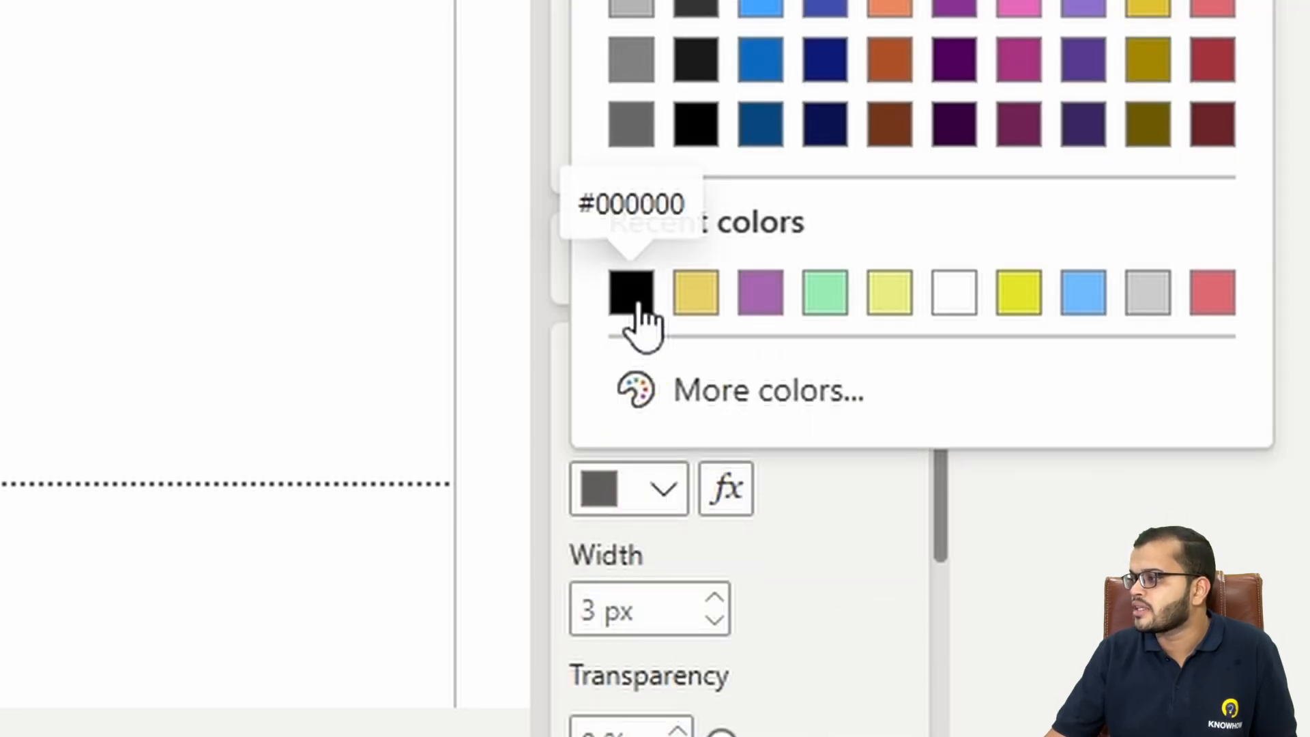
left_click(637, 301)
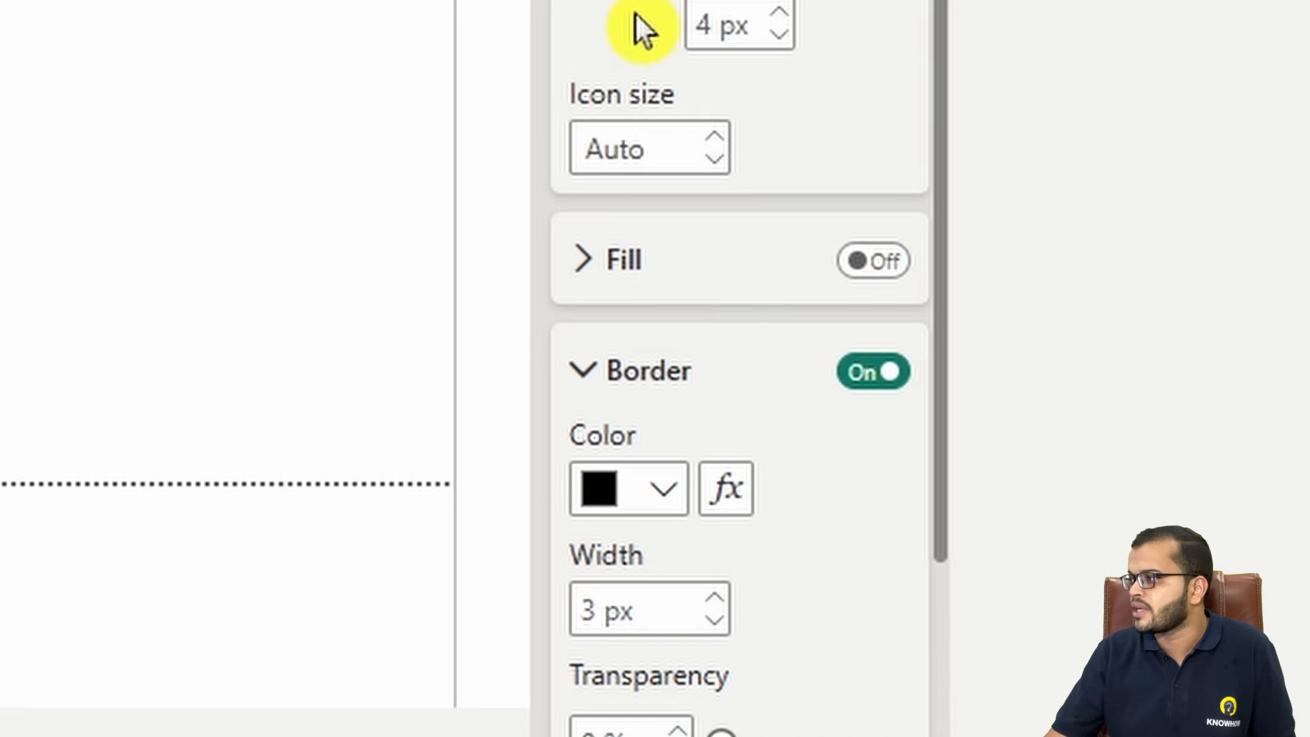
Step: Set the line color of the SUPPORT button's Q&A icon to black
scroll(634, 23, "up", 10)
scroll(648, 204, "up", 5)
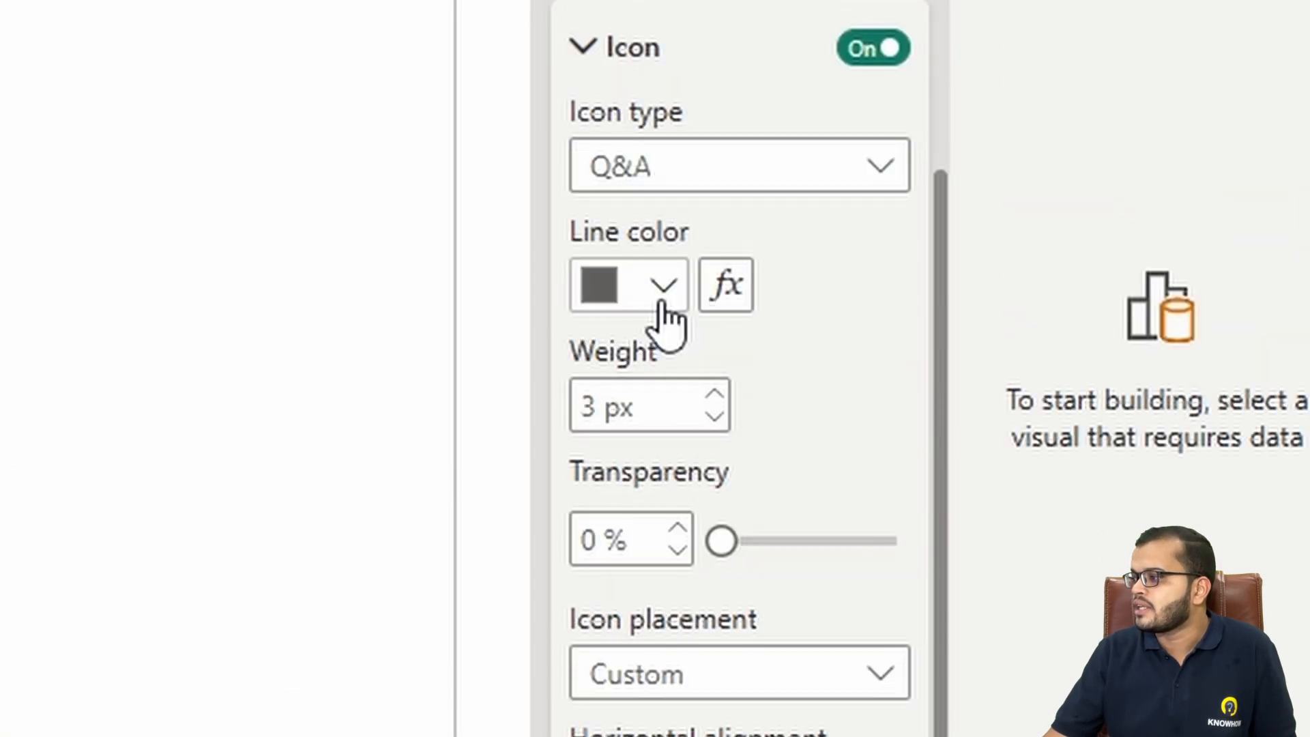
left_click(660, 300)
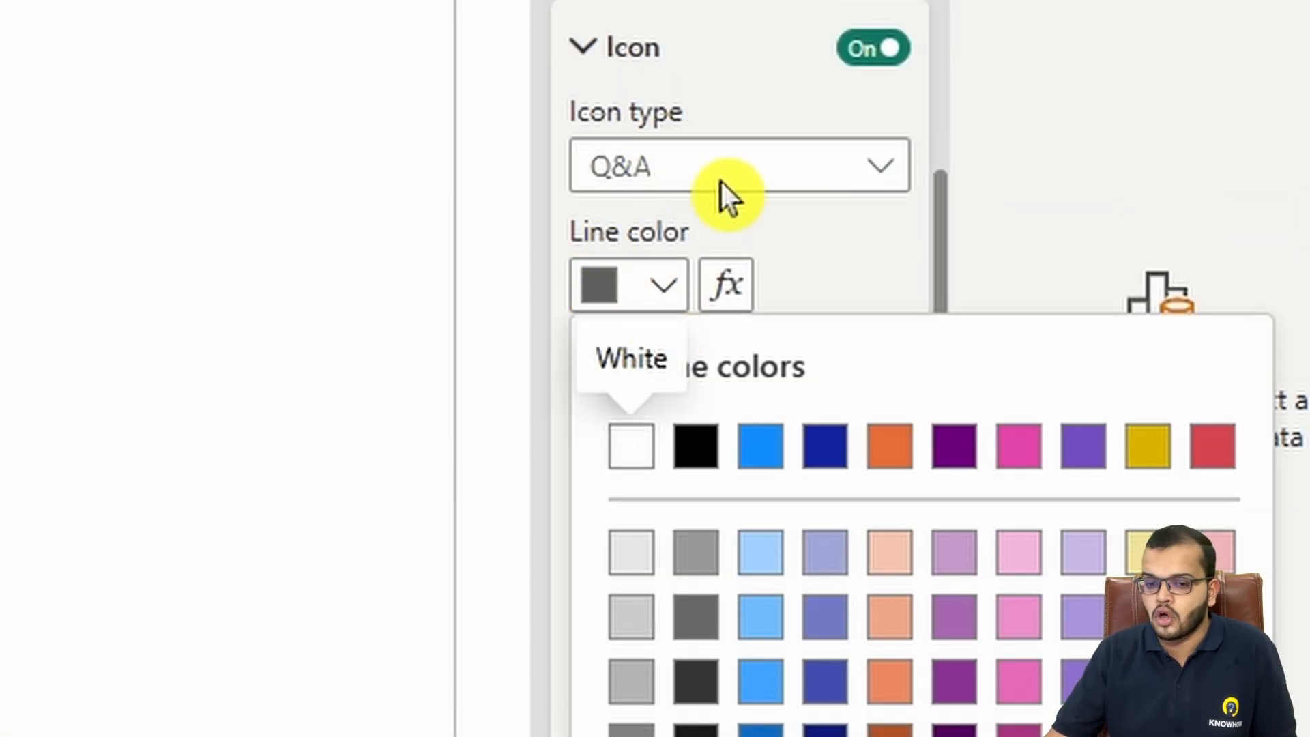
left_click(696, 450)
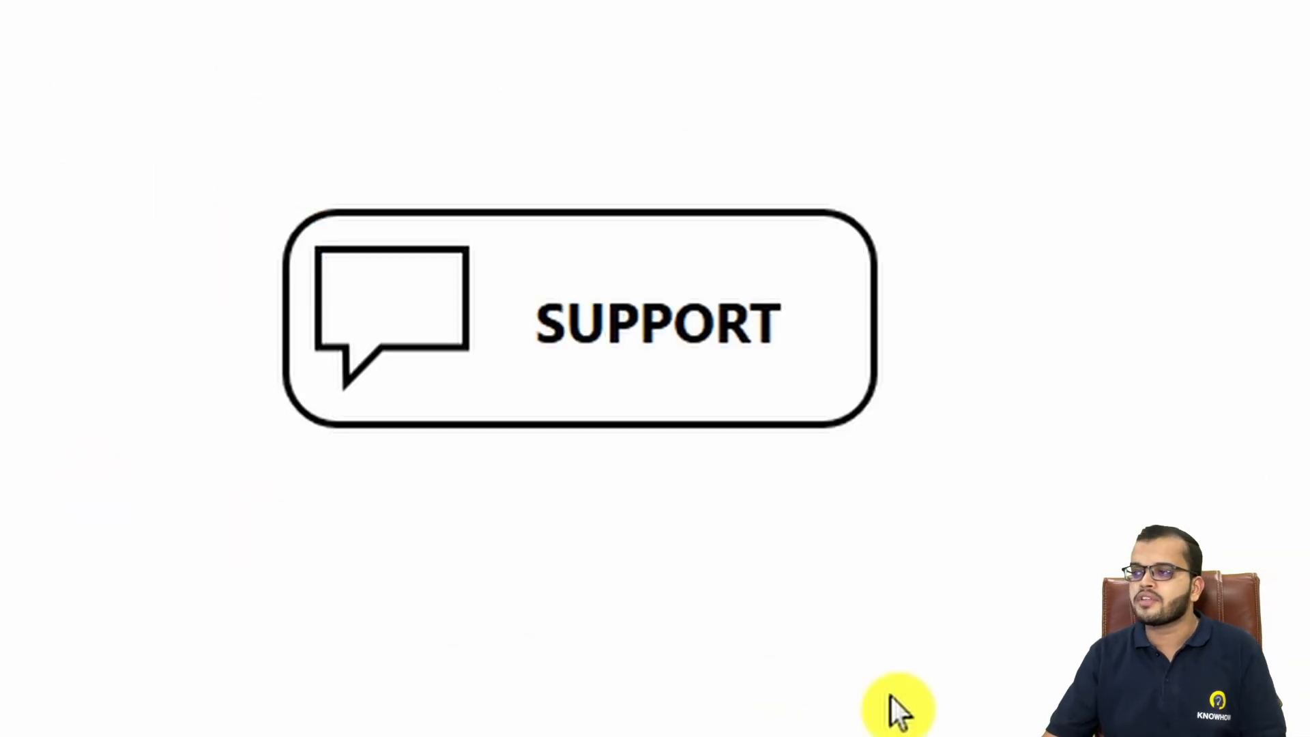
Step: Select the SUPPORT button and switch its button style settings to the On hover state
left_click(822, 418)
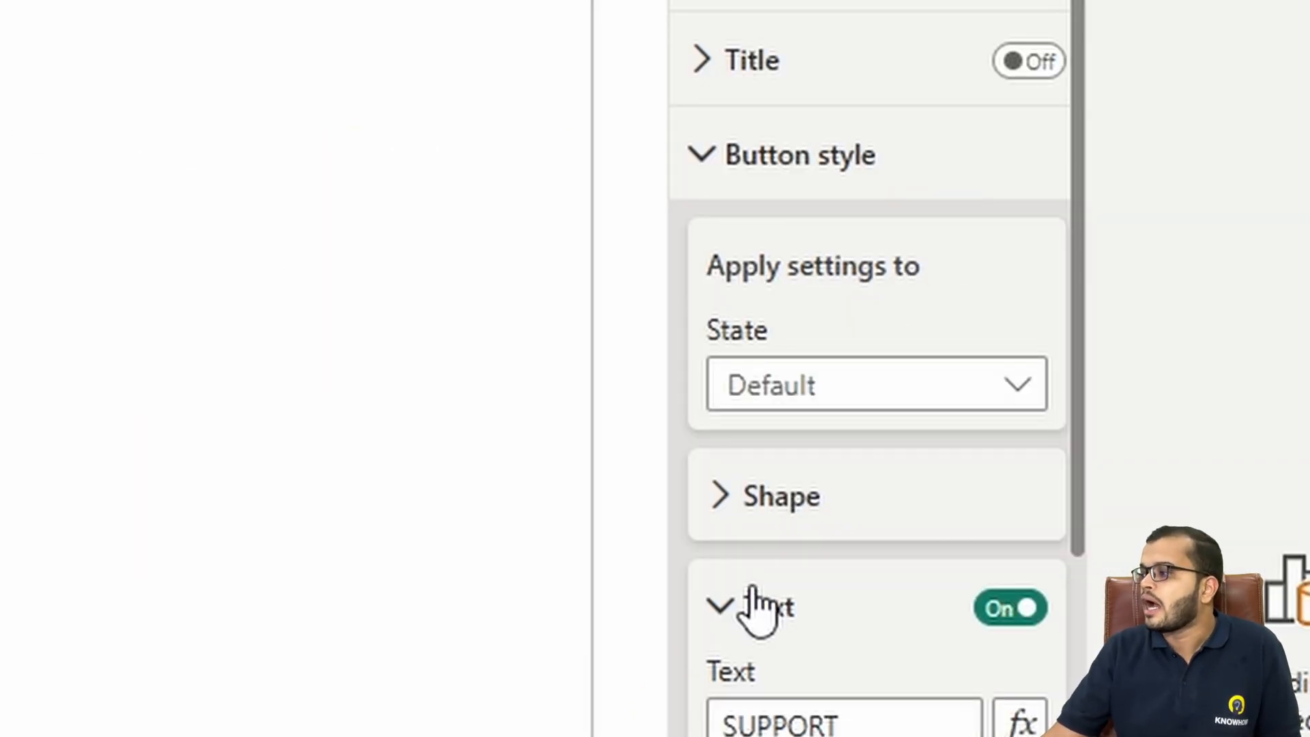
scroll(754, 608, "down", 3)
scroll(753, 607, "up", 3)
left_click(719, 495)
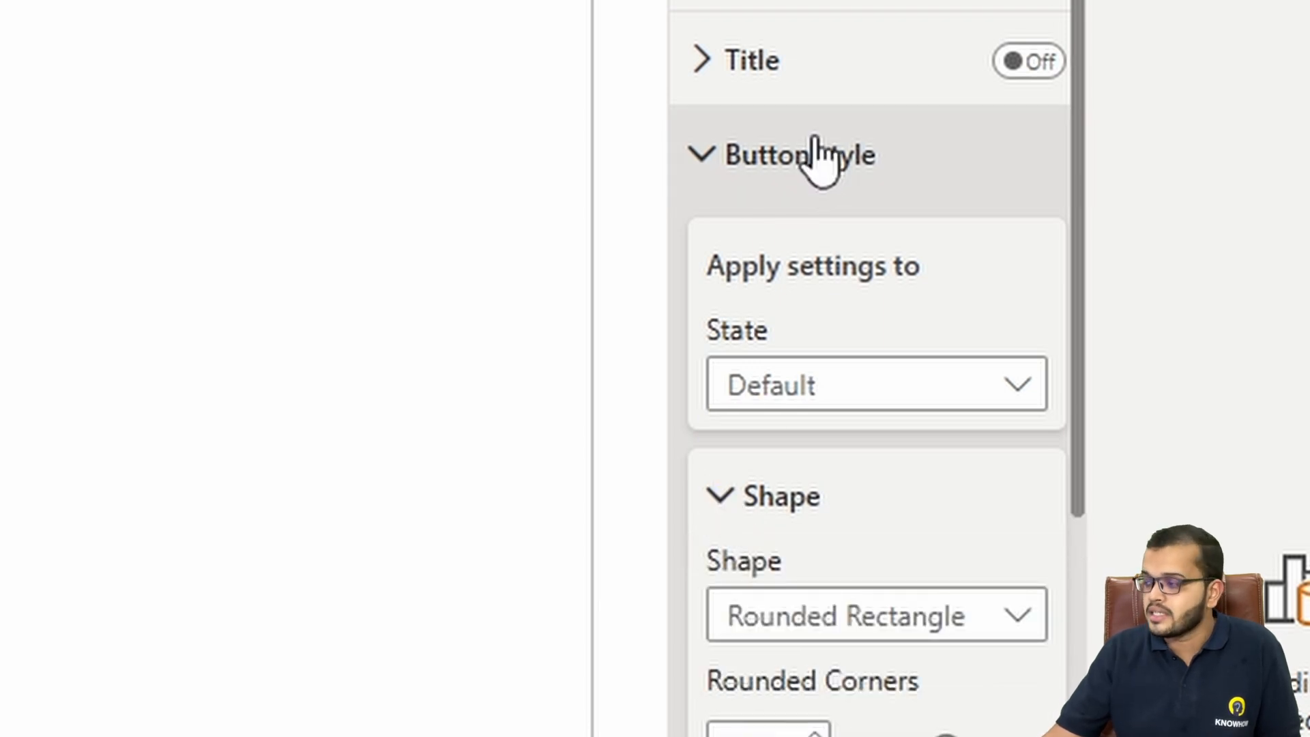
left_click(851, 404)
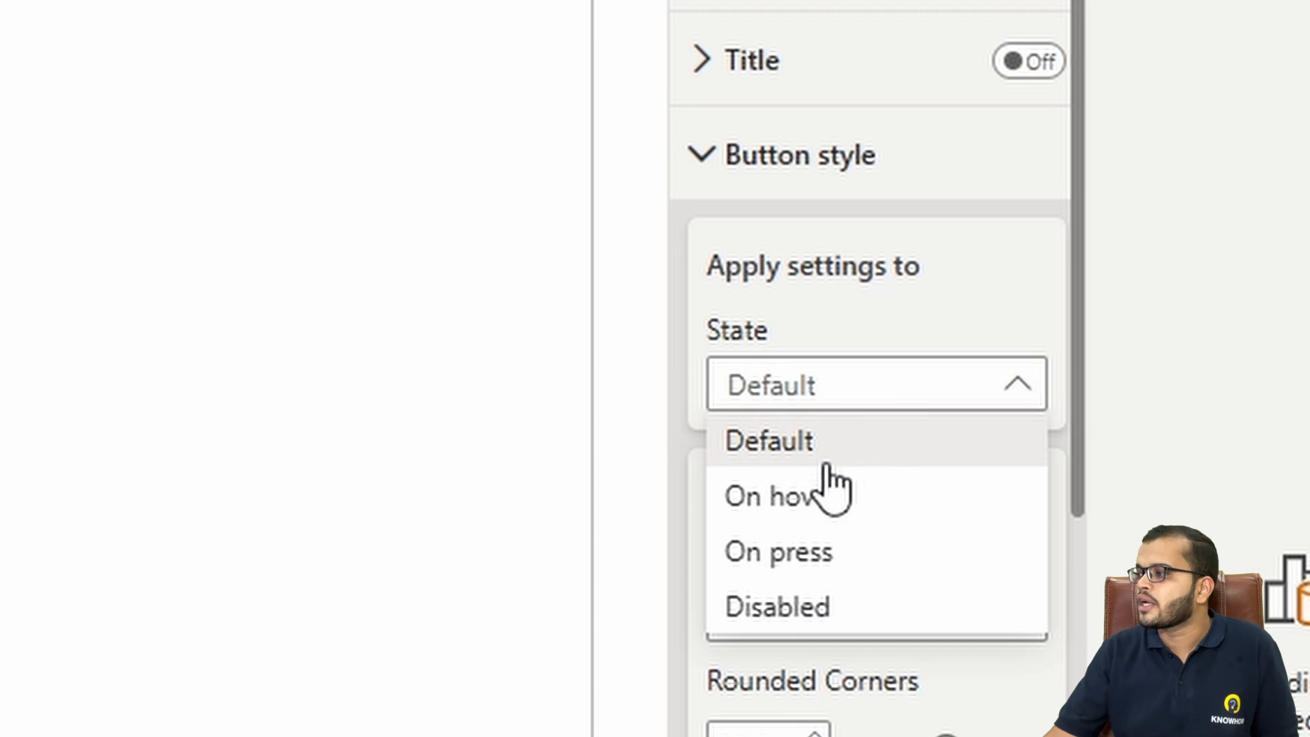
left_click(827, 505)
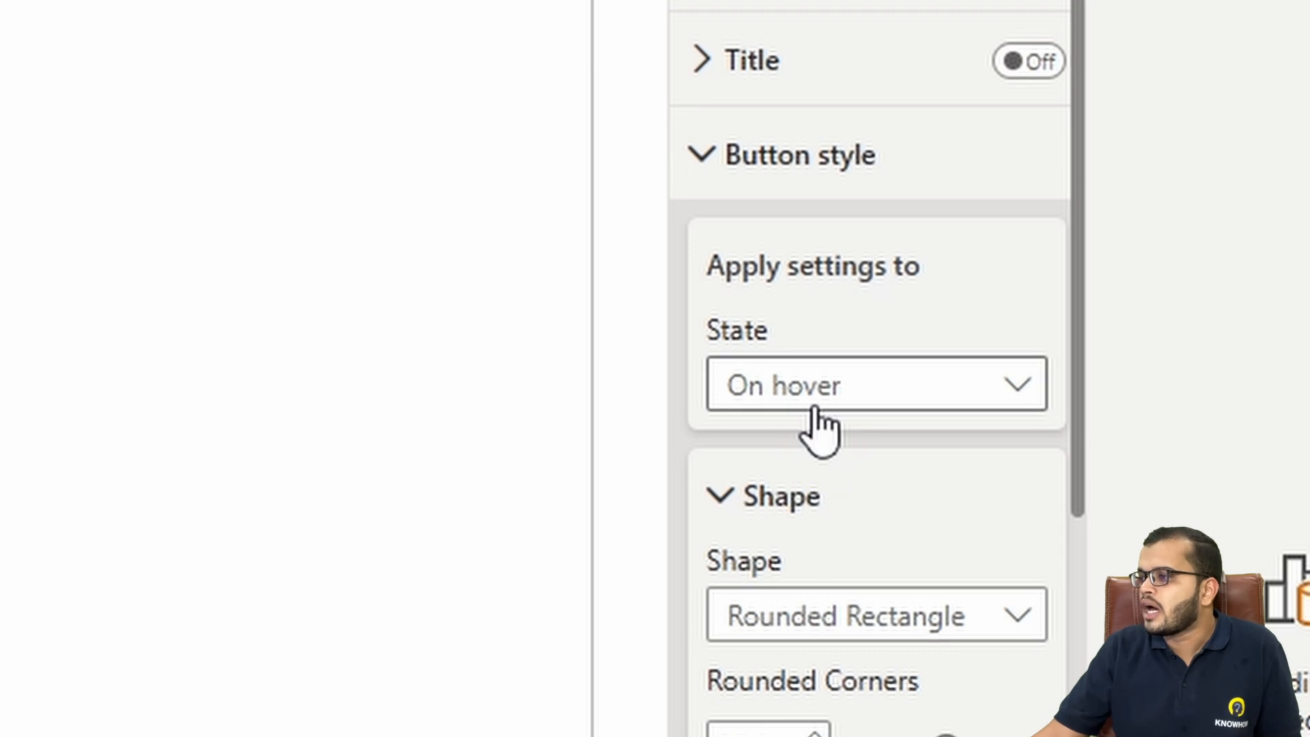
Step: Set the SUPPORT text's font color for the On hover state to the dark purple theme color
scroll(815, 420, "down", 10)
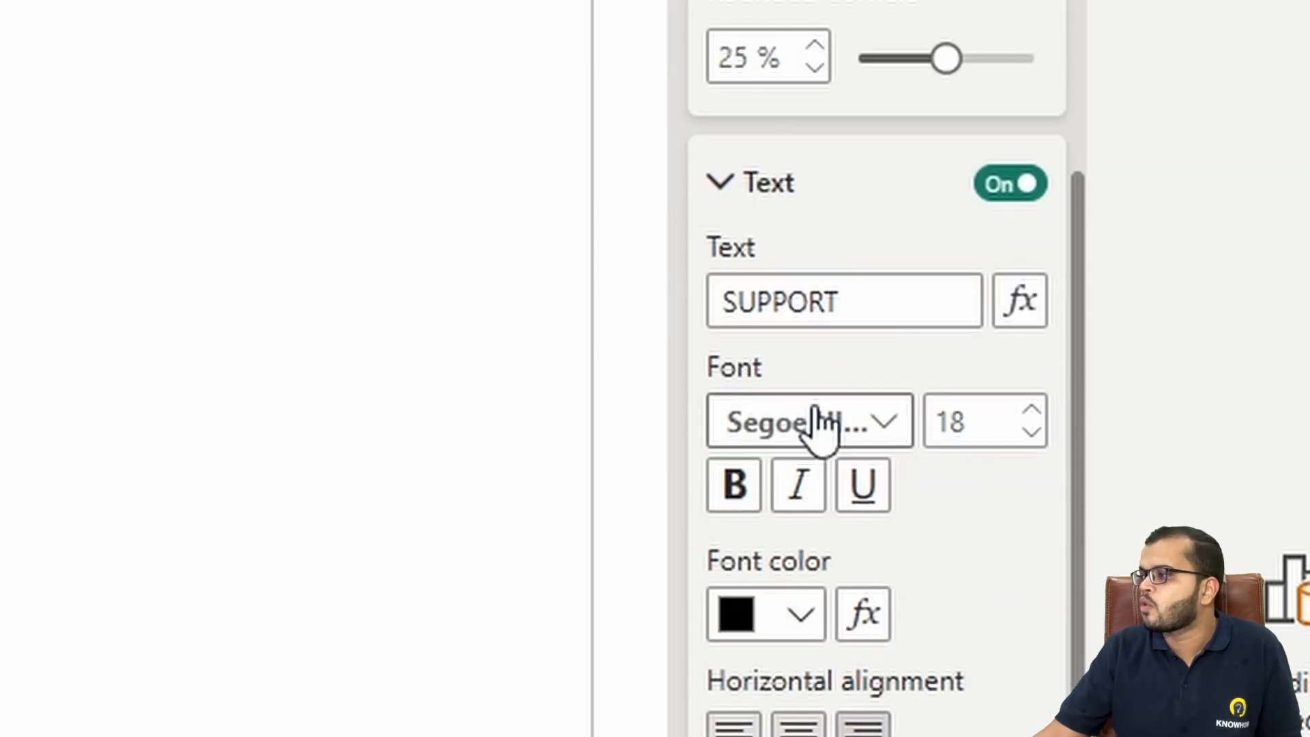
left_click_drag(837, 307, 716, 312)
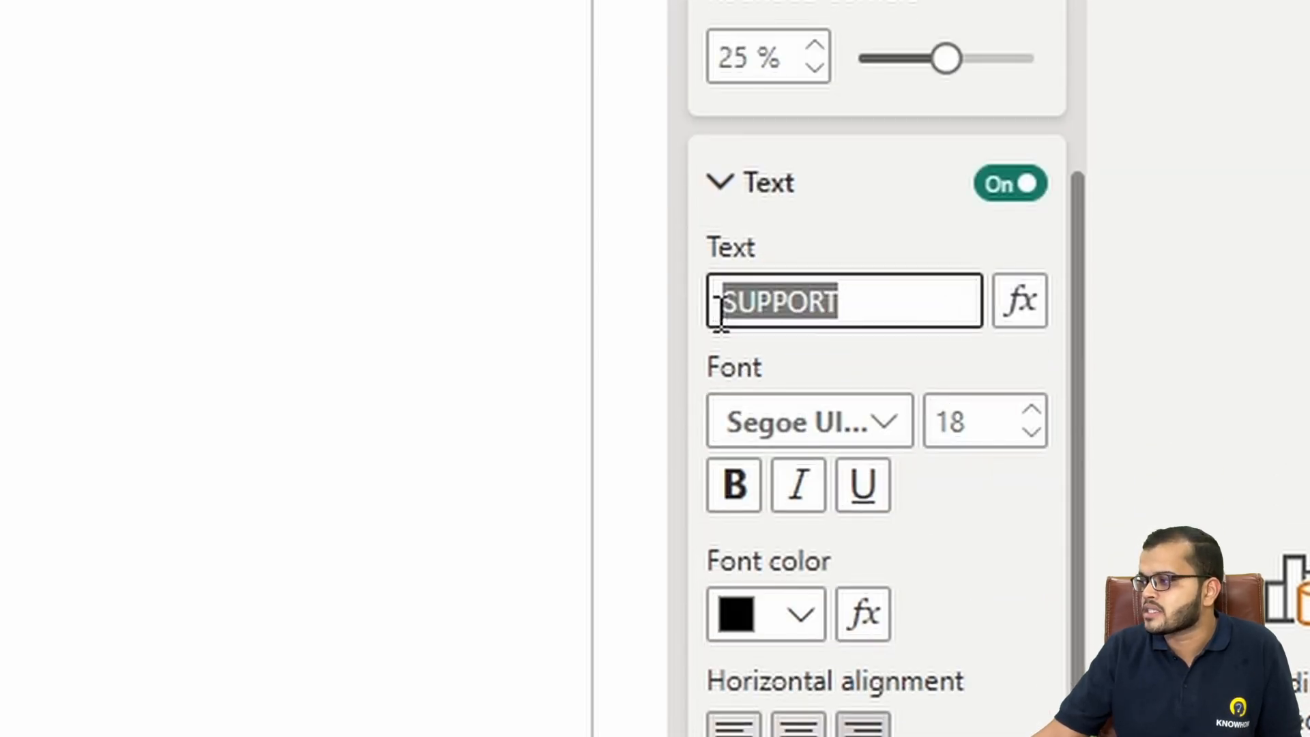
left_click(799, 614)
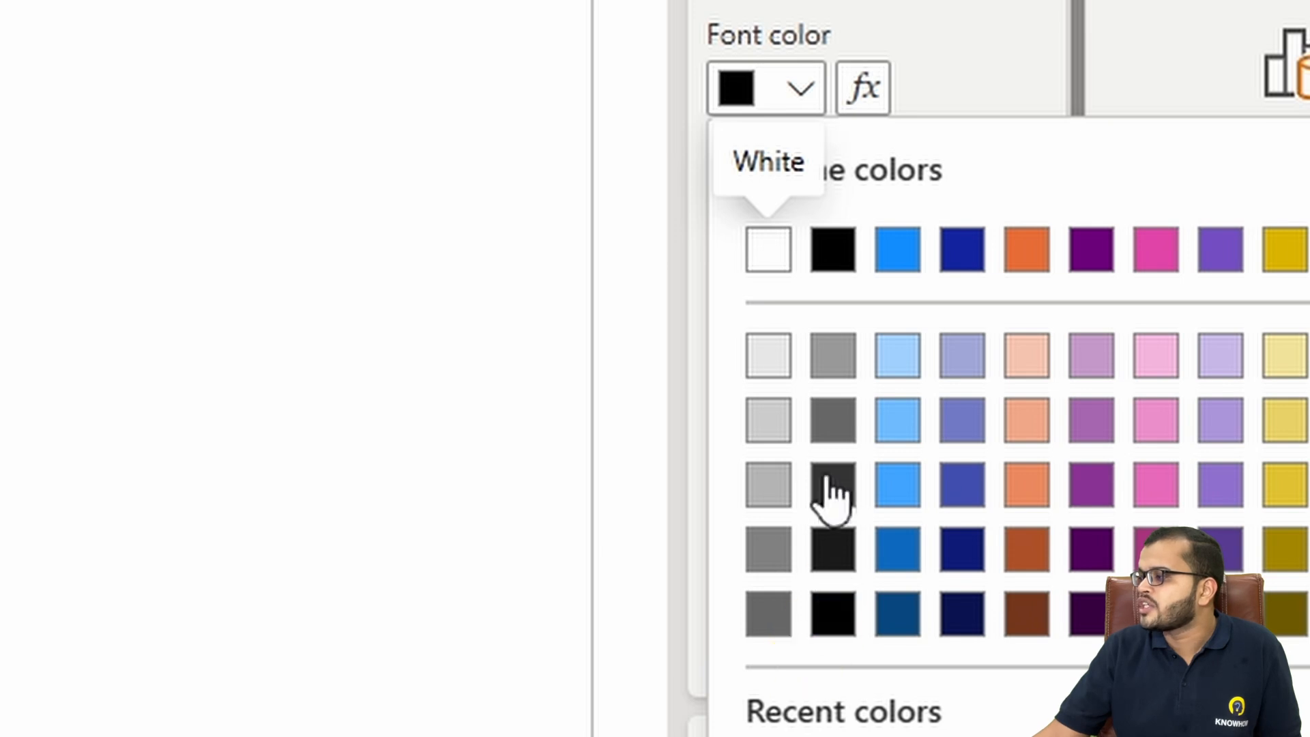
left_click(1088, 262)
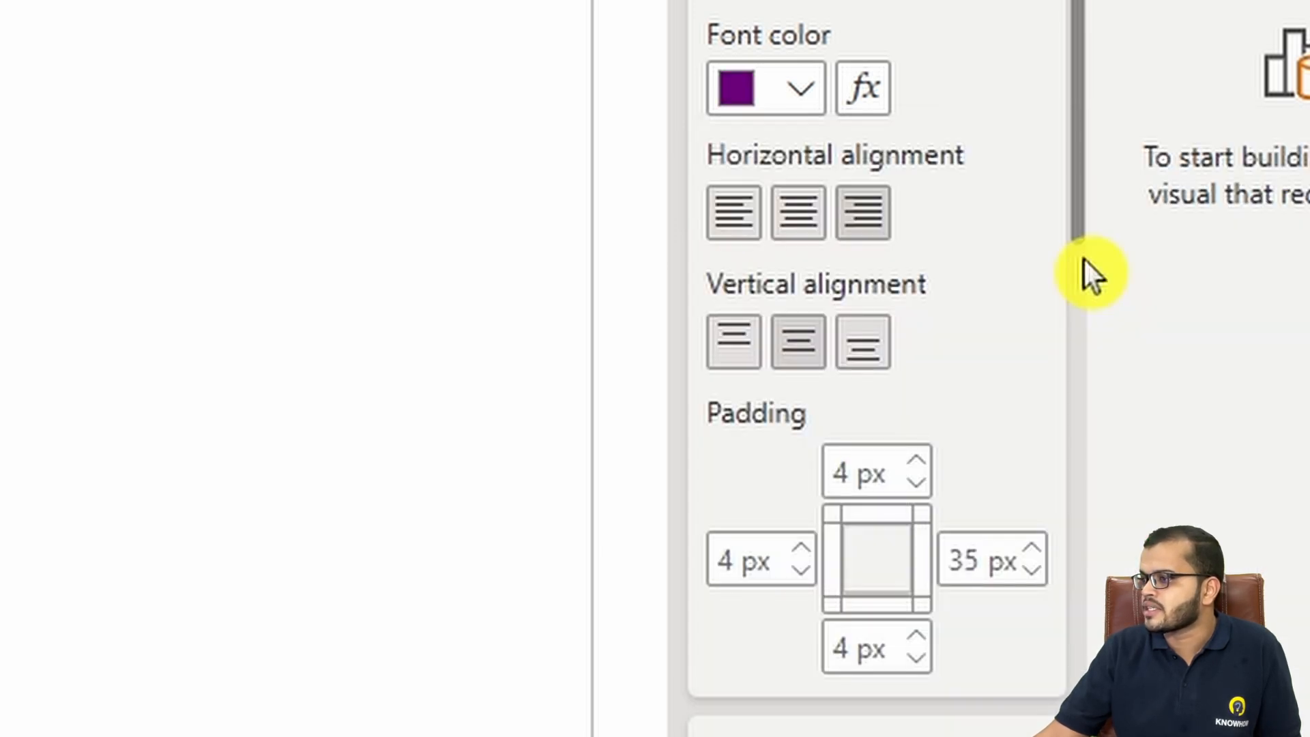
Step: Apply the same dark purple to the button's icon line and border for the On hover state
scroll(1005, 278, "down", 10)
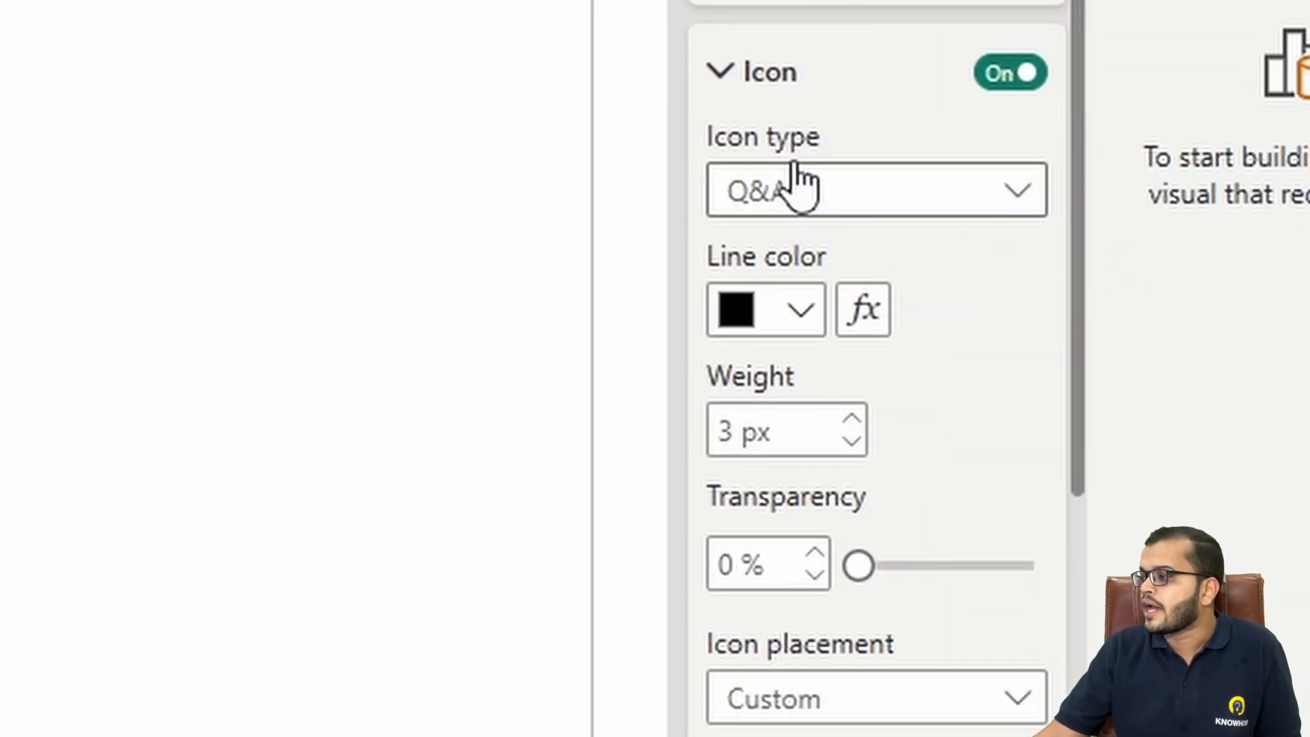
left_click(771, 318)
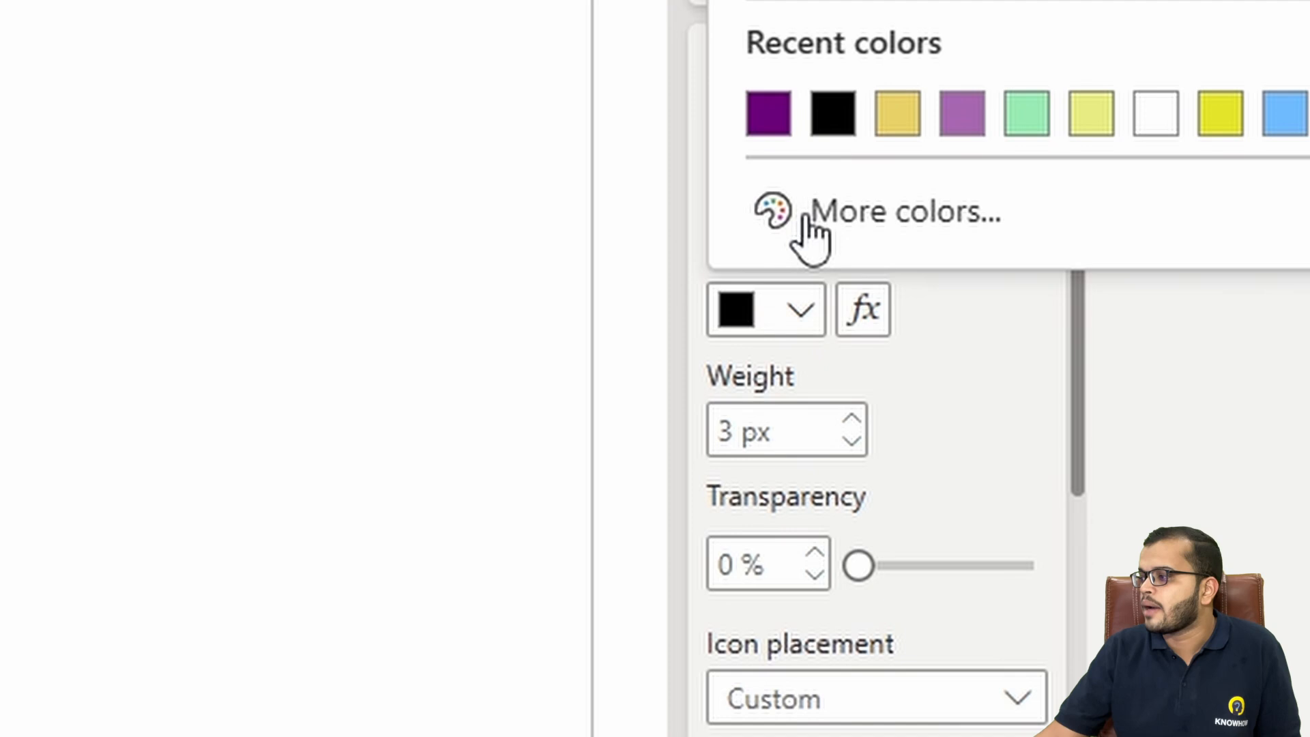
left_click(767, 112)
scroll(781, 129, "down", 10)
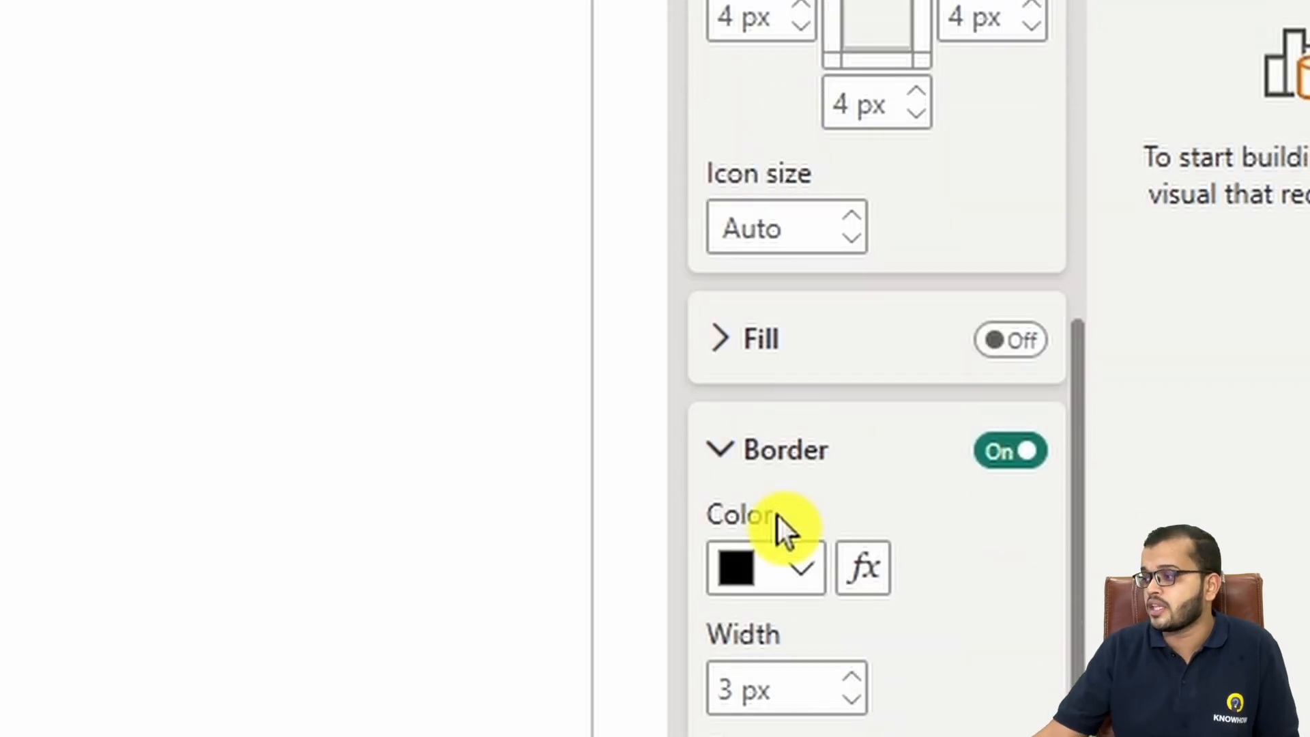
left_click(778, 588)
left_click(766, 375)
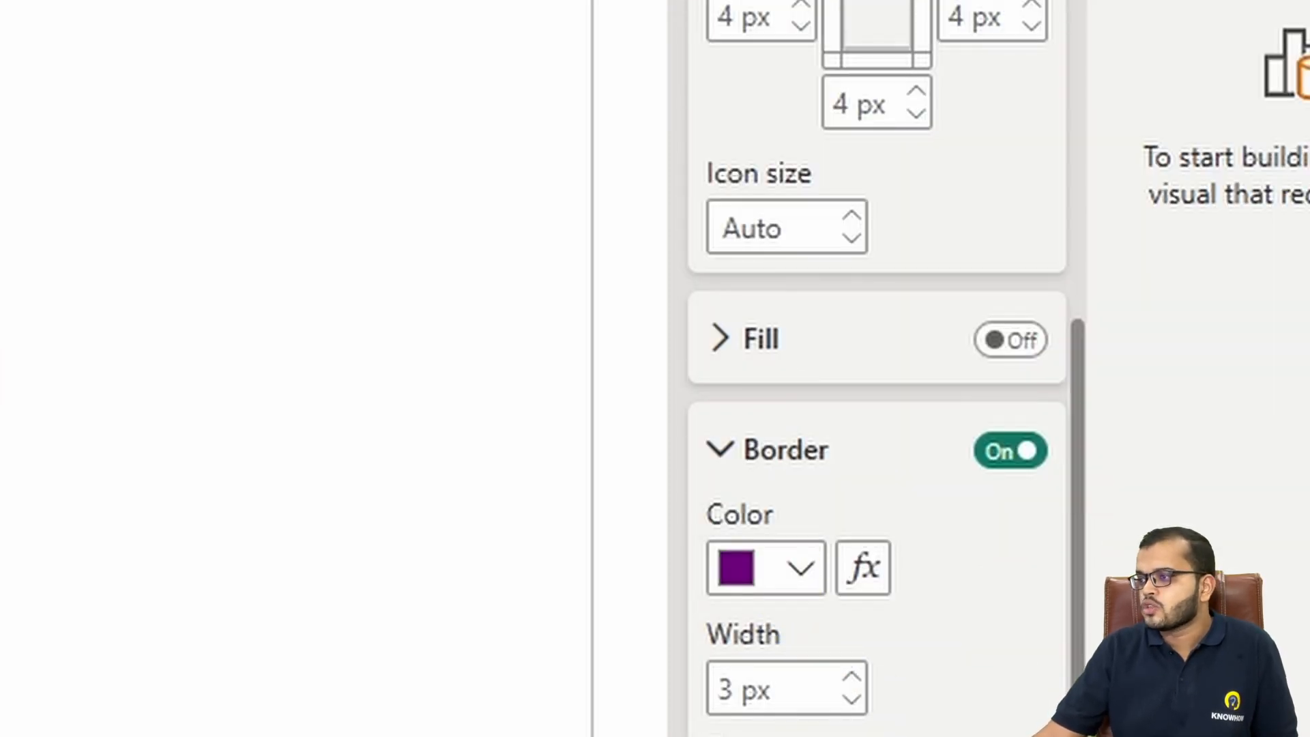
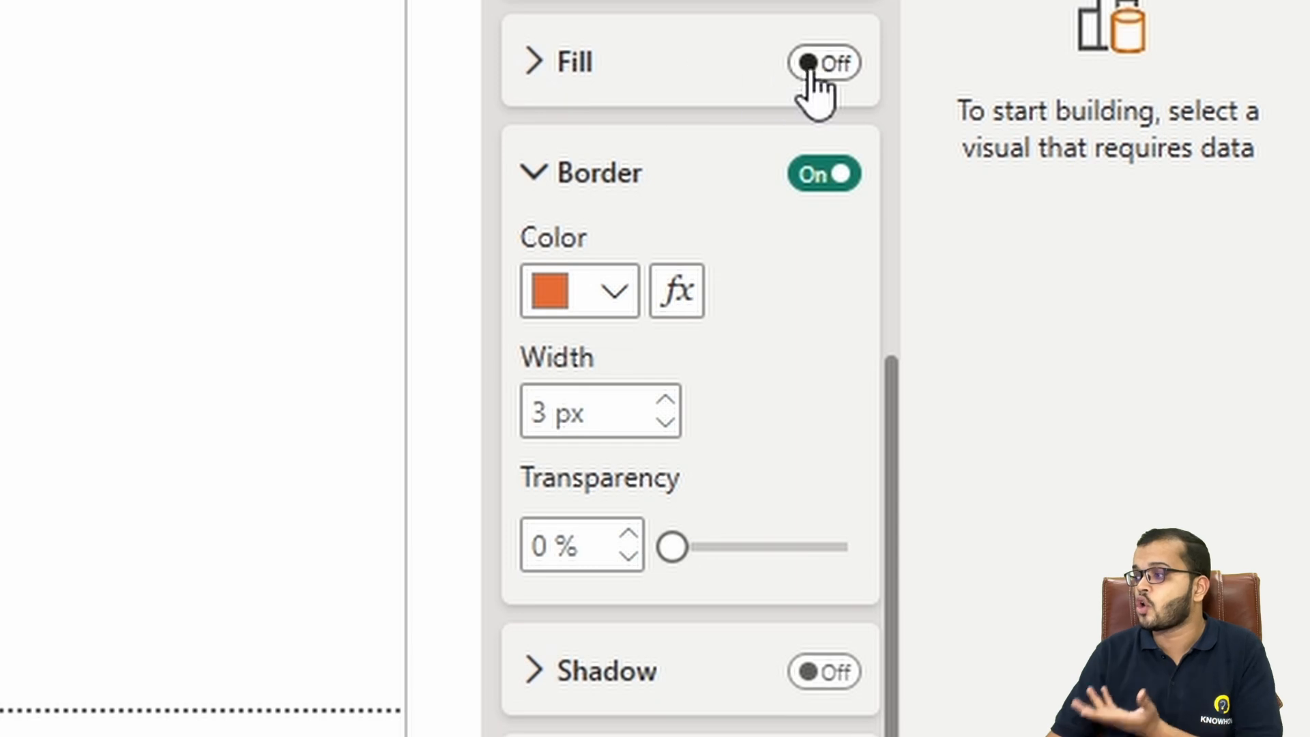
Step: Turn on the SUPPORT button's fill for the On press state and set its color to light yellow
left_click(829, 68)
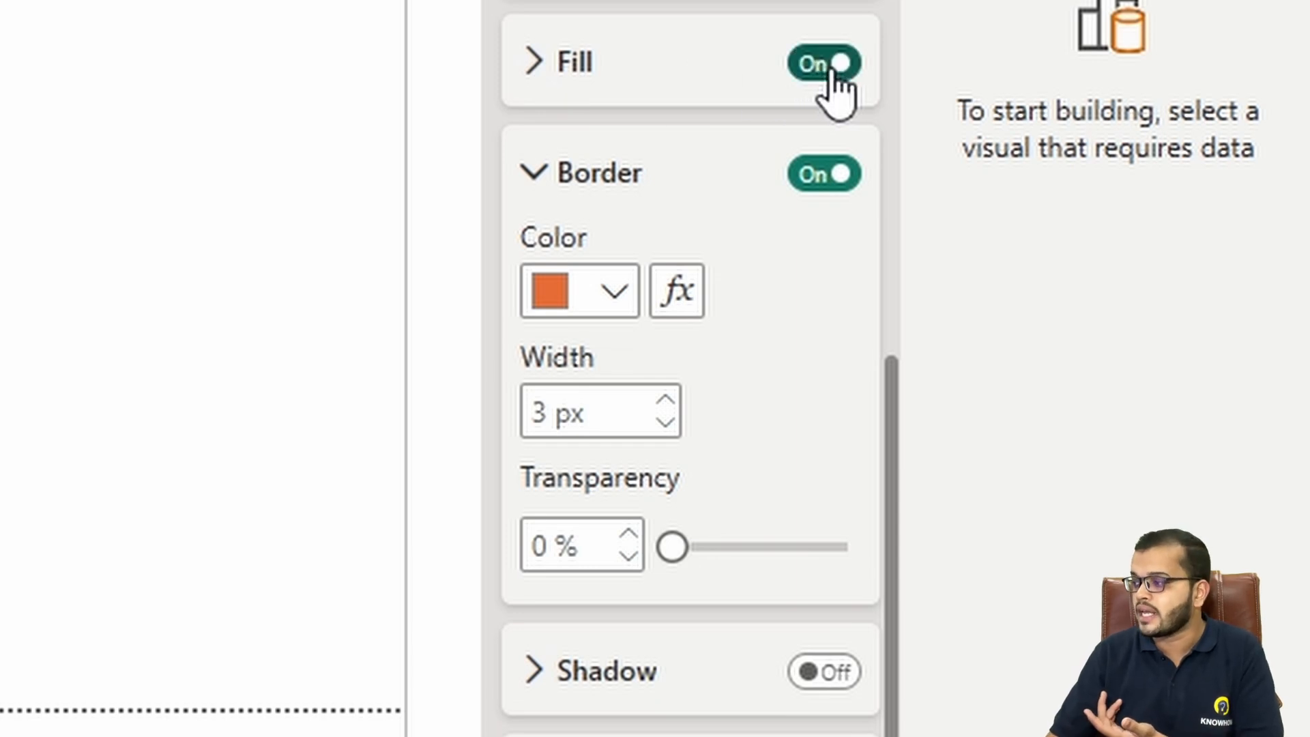
left_click(556, 80)
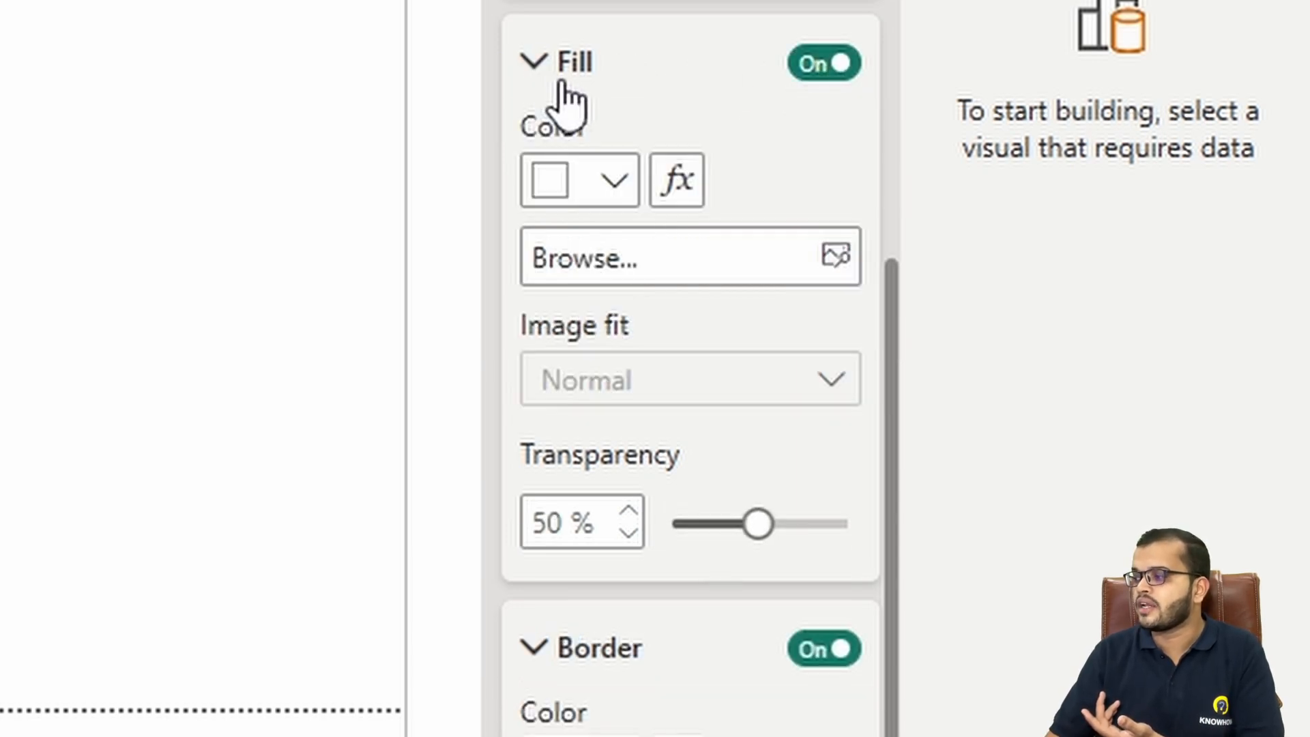
left_click(586, 178)
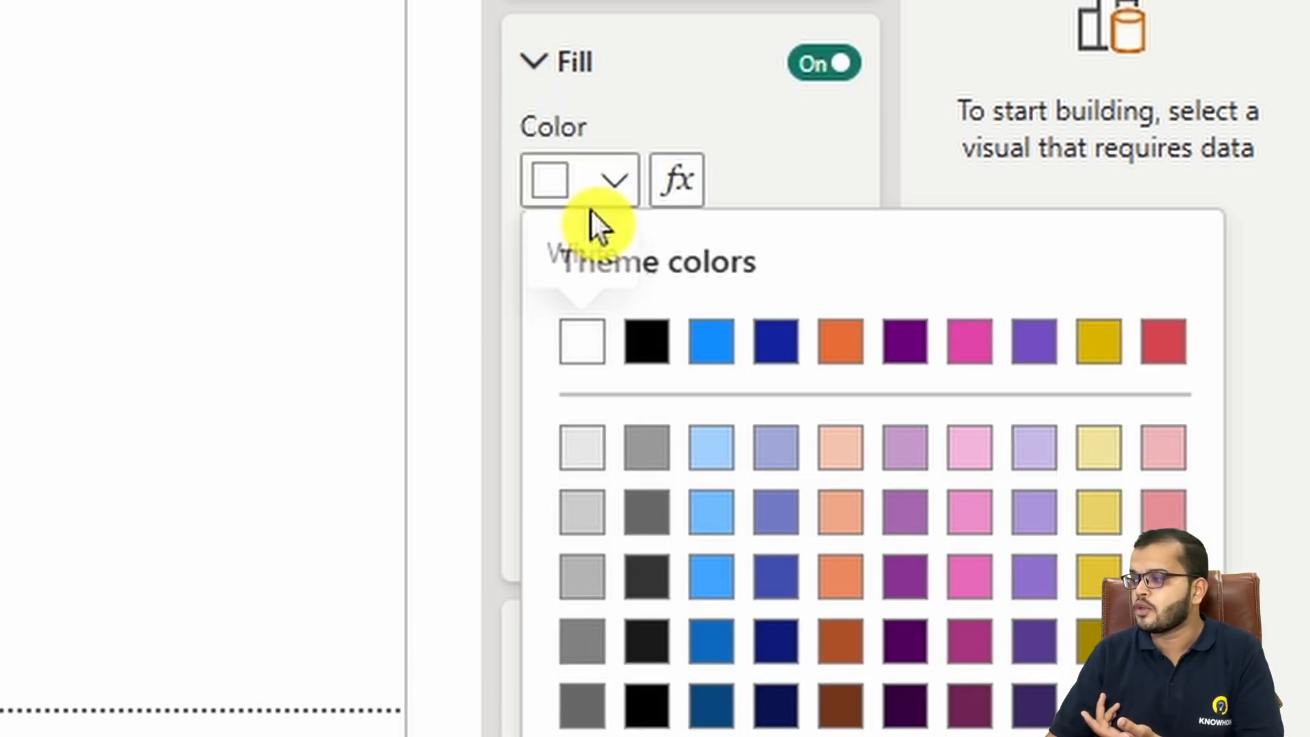
left_click(1098, 447)
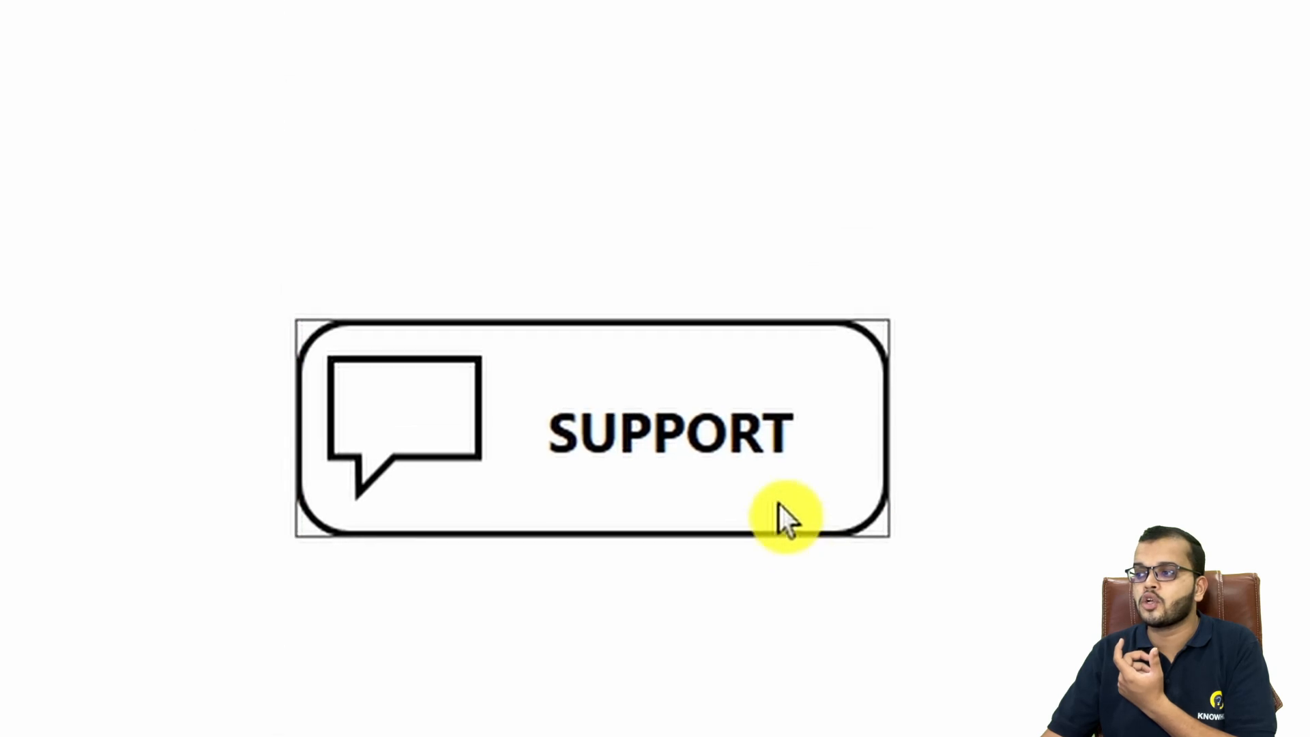
Step: Select the SUPPORT button and reposition it on the blank page
left_click_drag(750, 427, 750, 424)
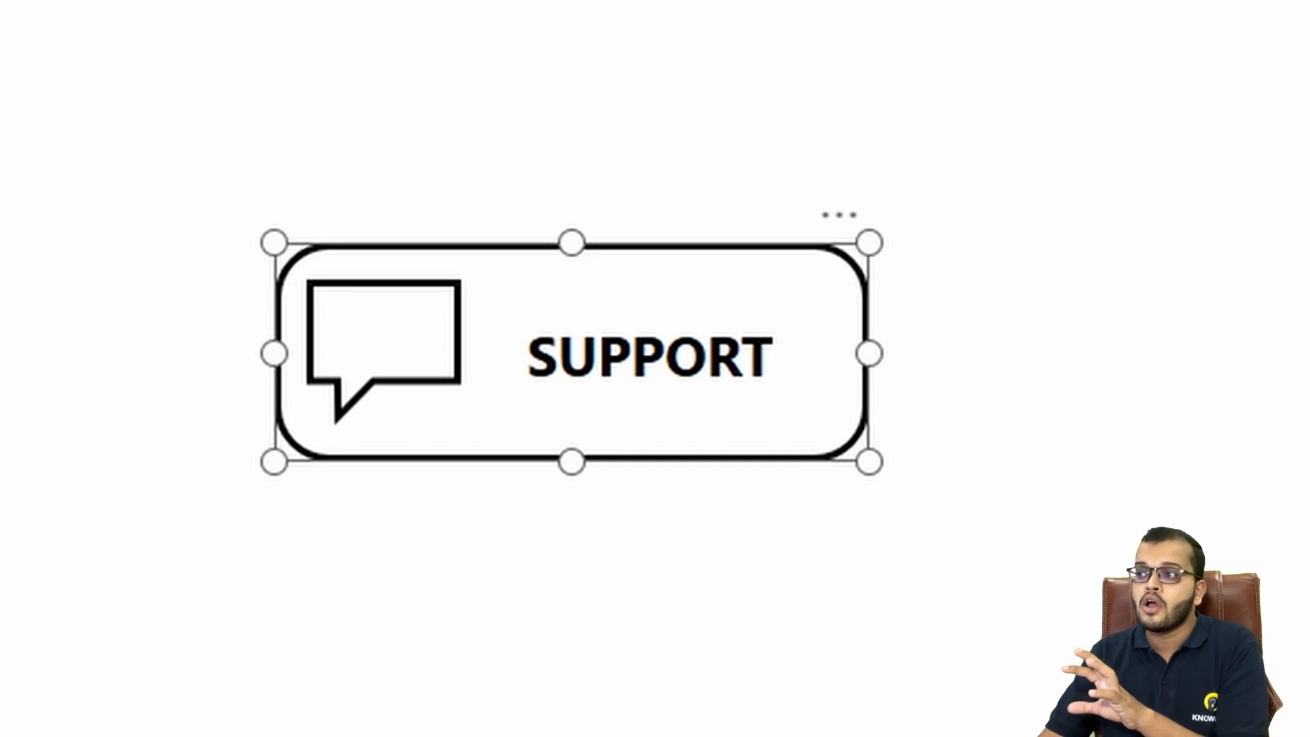
left_click(721, 326)
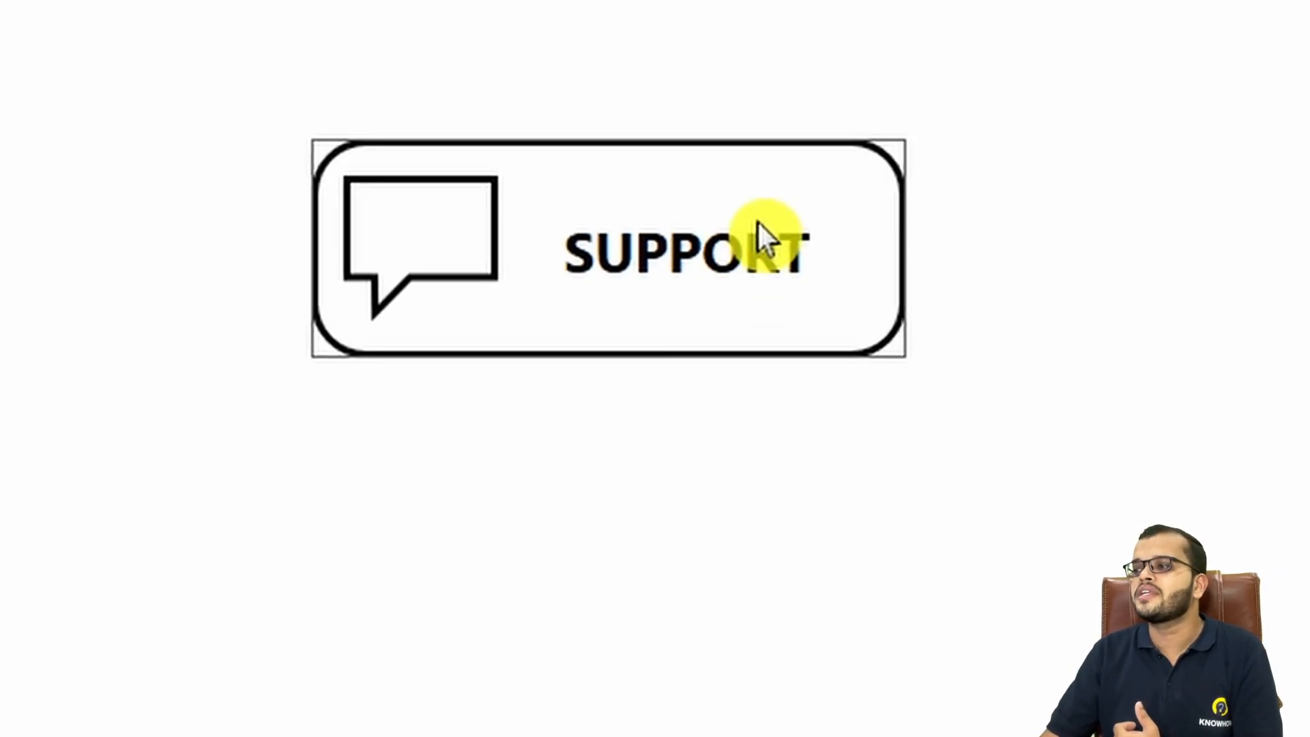
left_click(754, 234)
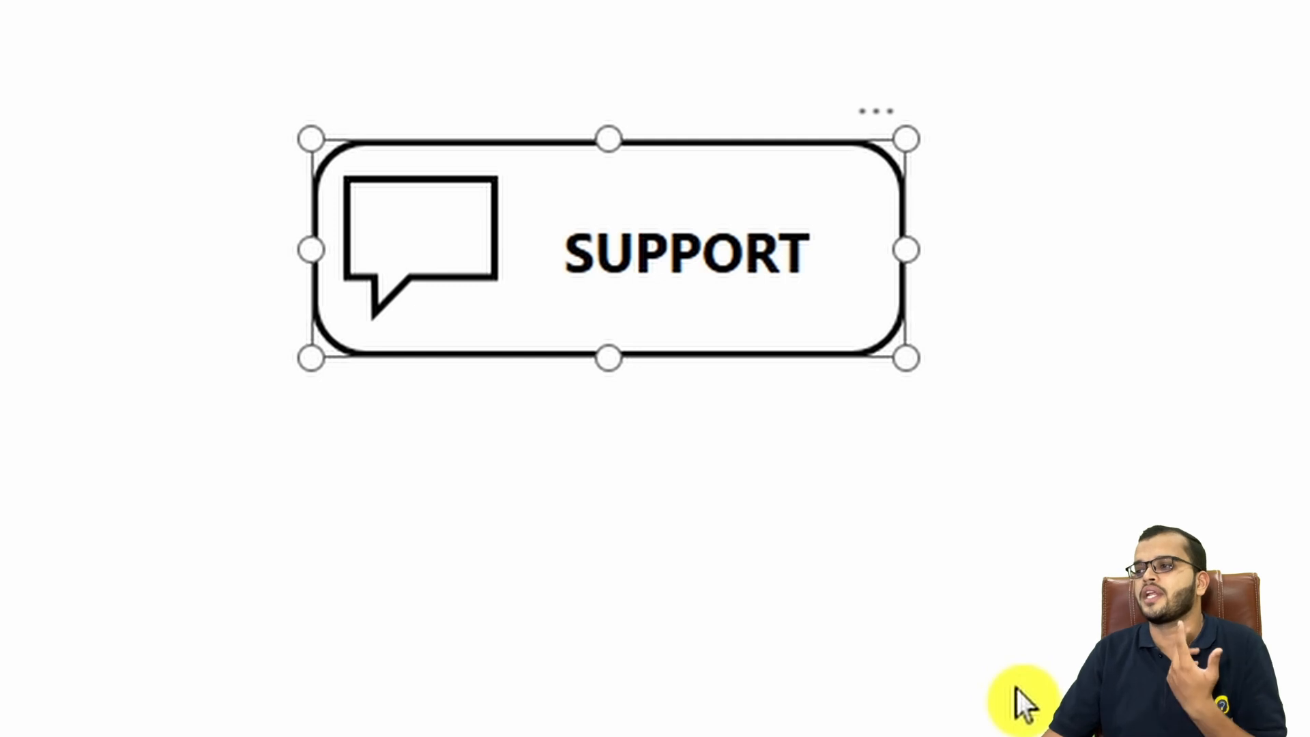
left_click(779, 366)
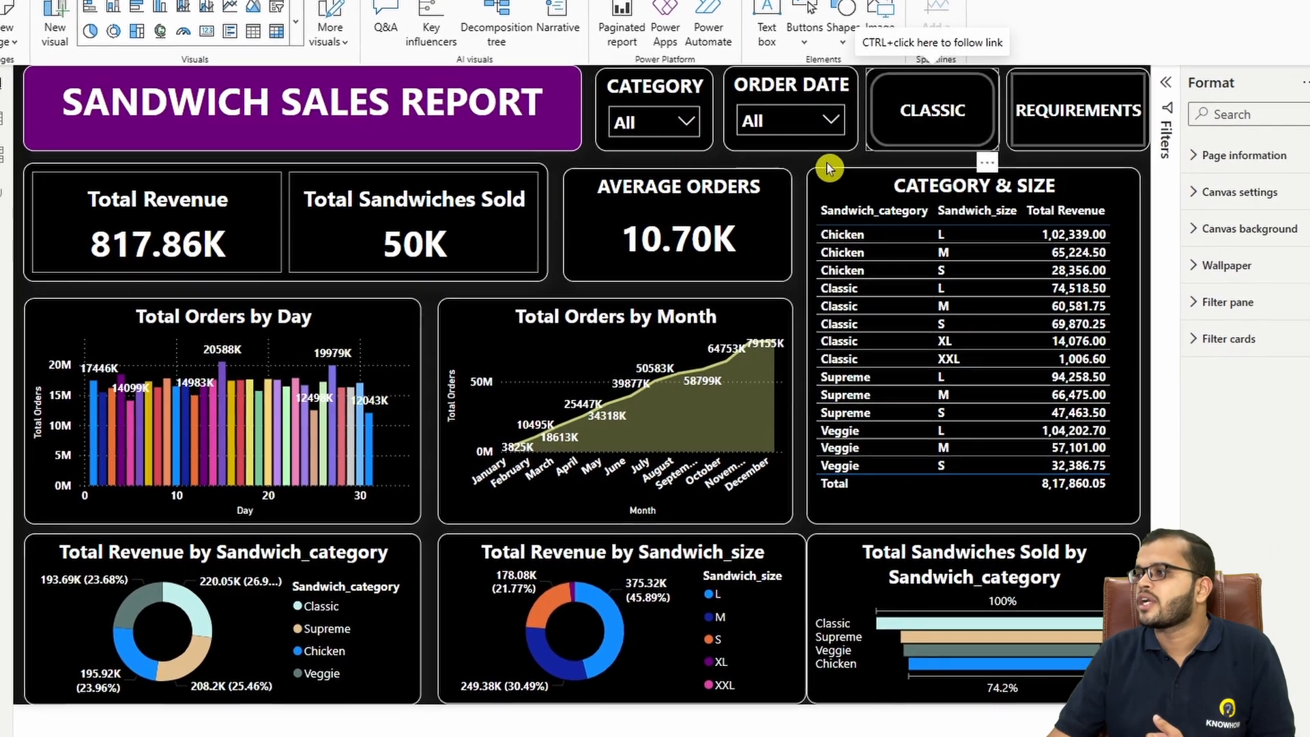
Step: Remove the CLASSIC button from the Sandwich Sales Report page
left_click(932, 110)
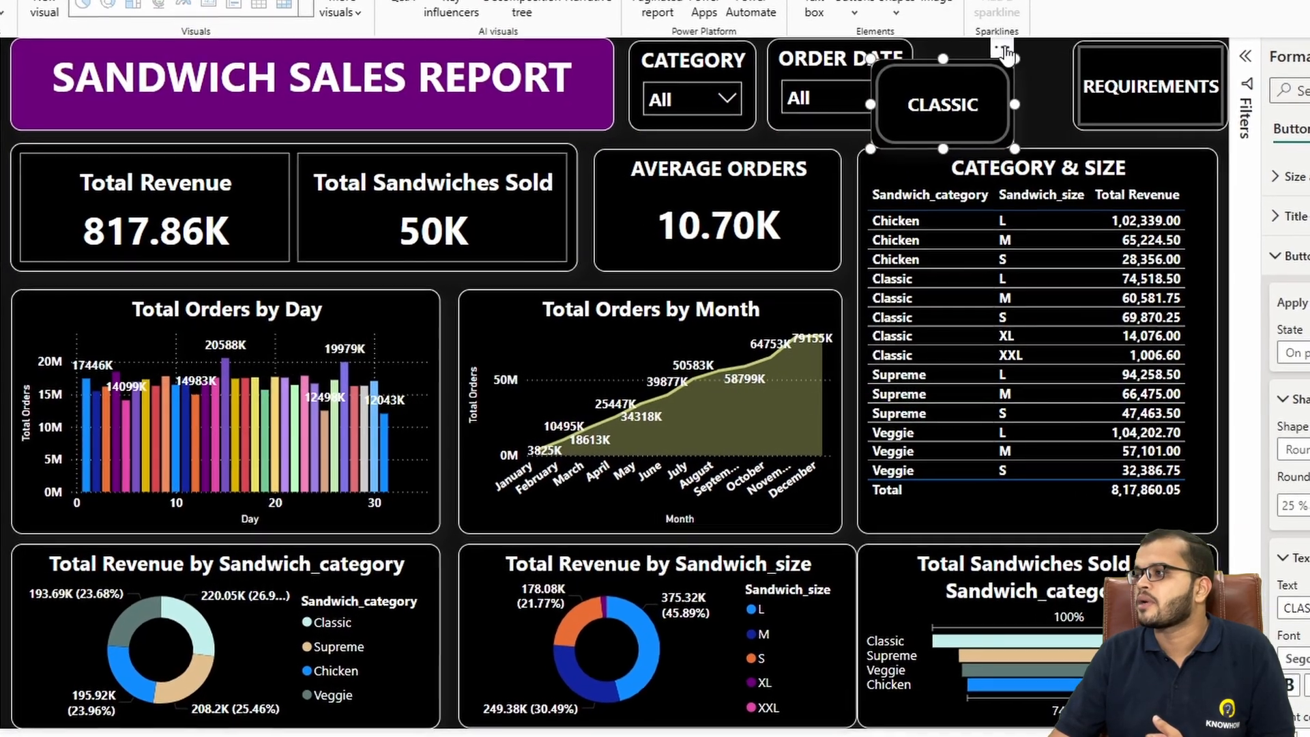
left_click(939, 74)
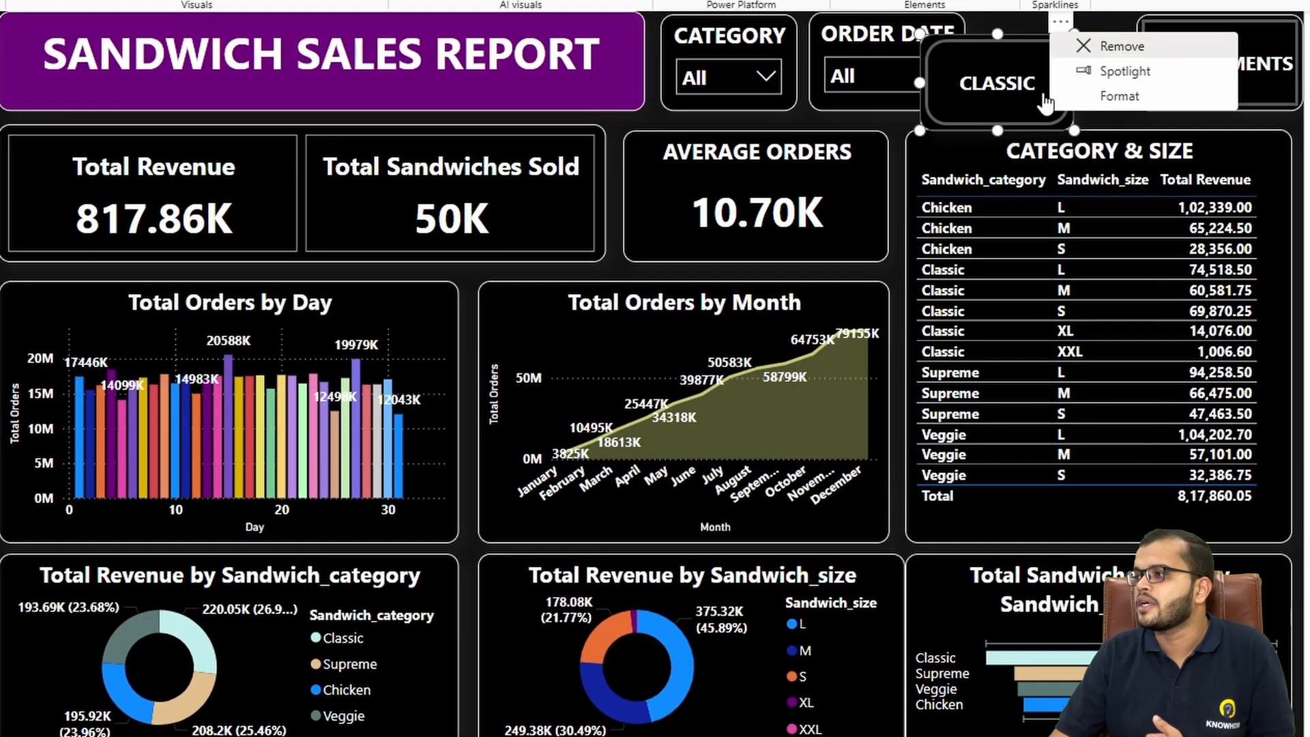
left_click(1078, 62)
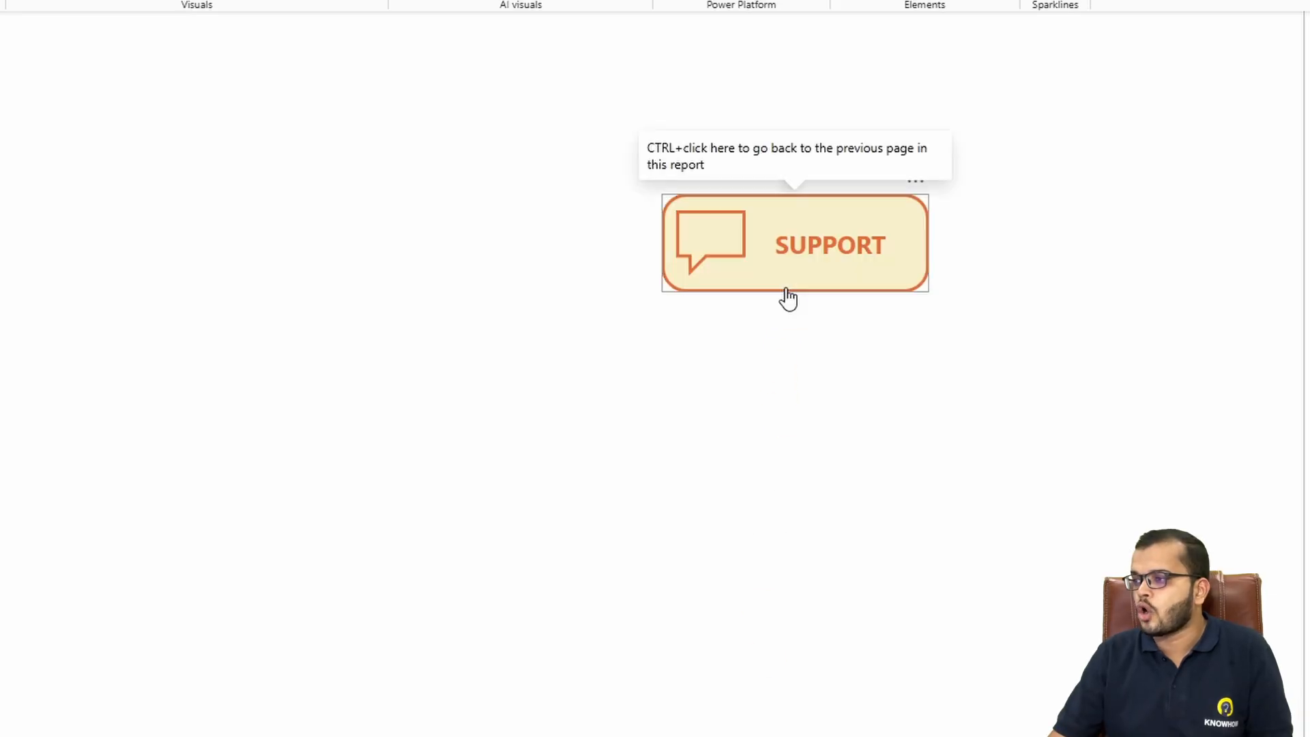
Step: Copy the SUPPORT button onto the Sandwich Sales Report page and shrink it to fit between the ORDER DATE slicer and the REQUIREMENTS button
left_click(787, 290)
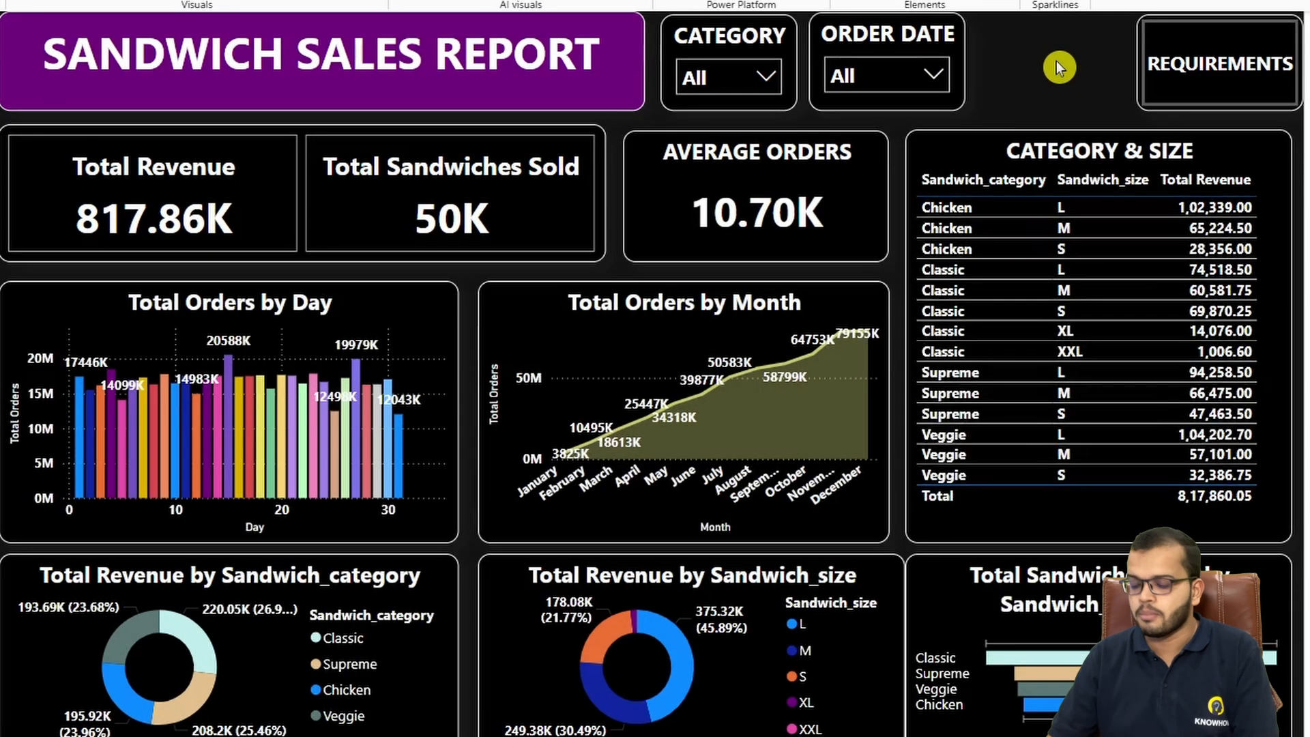
key("ctrl+v")
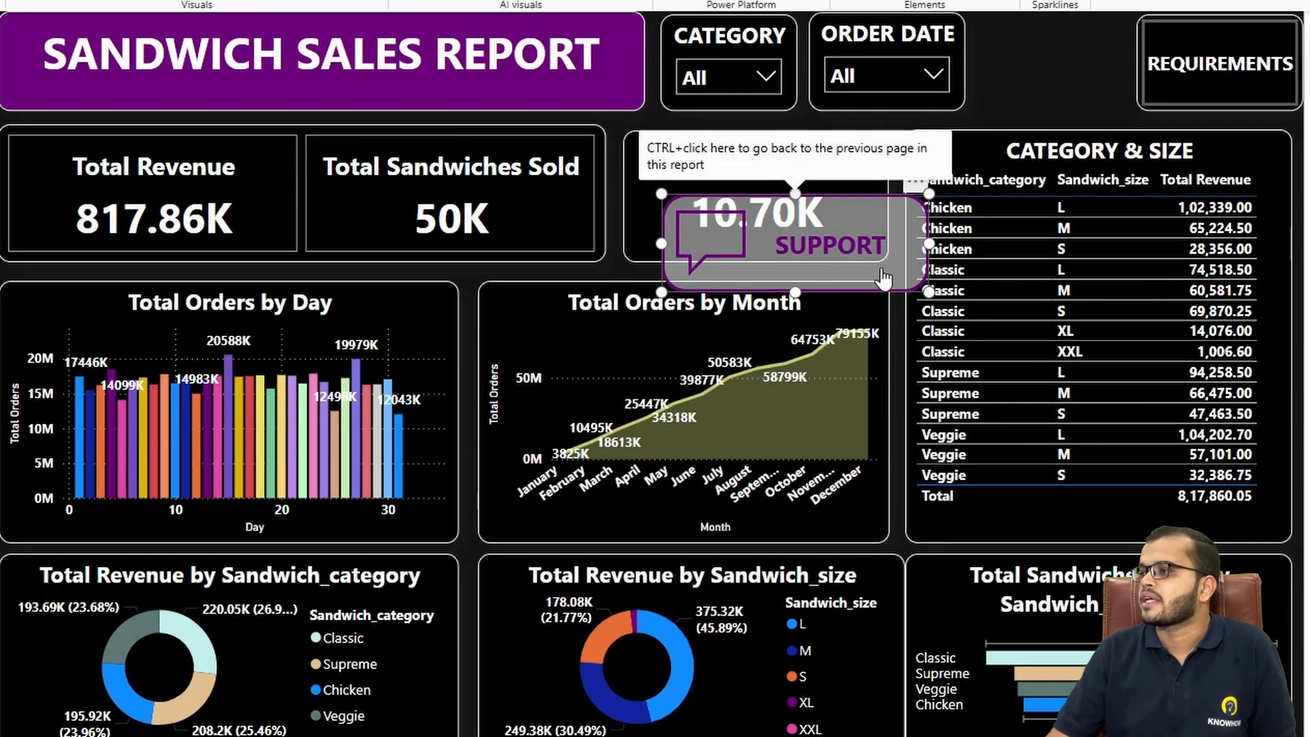
left_click_drag(877, 272, 1080, 91)
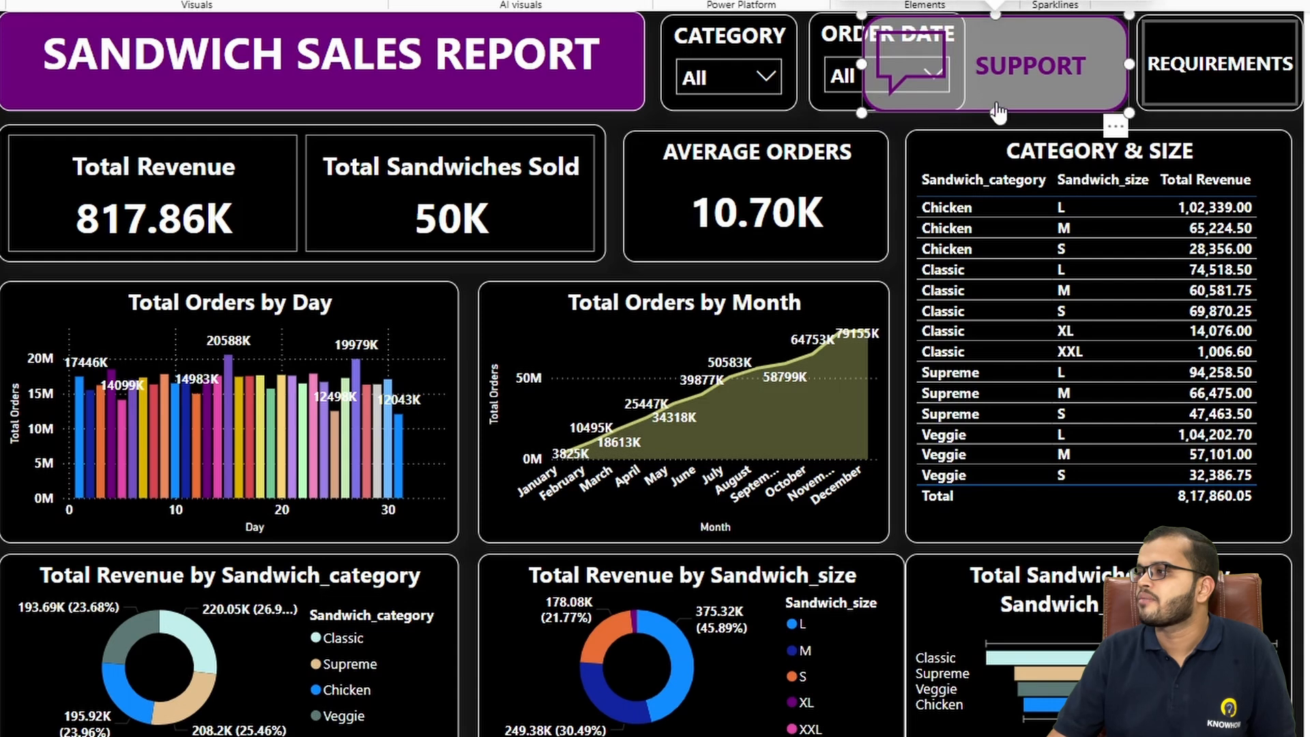
left_click_drag(861, 113, 1030, 101)
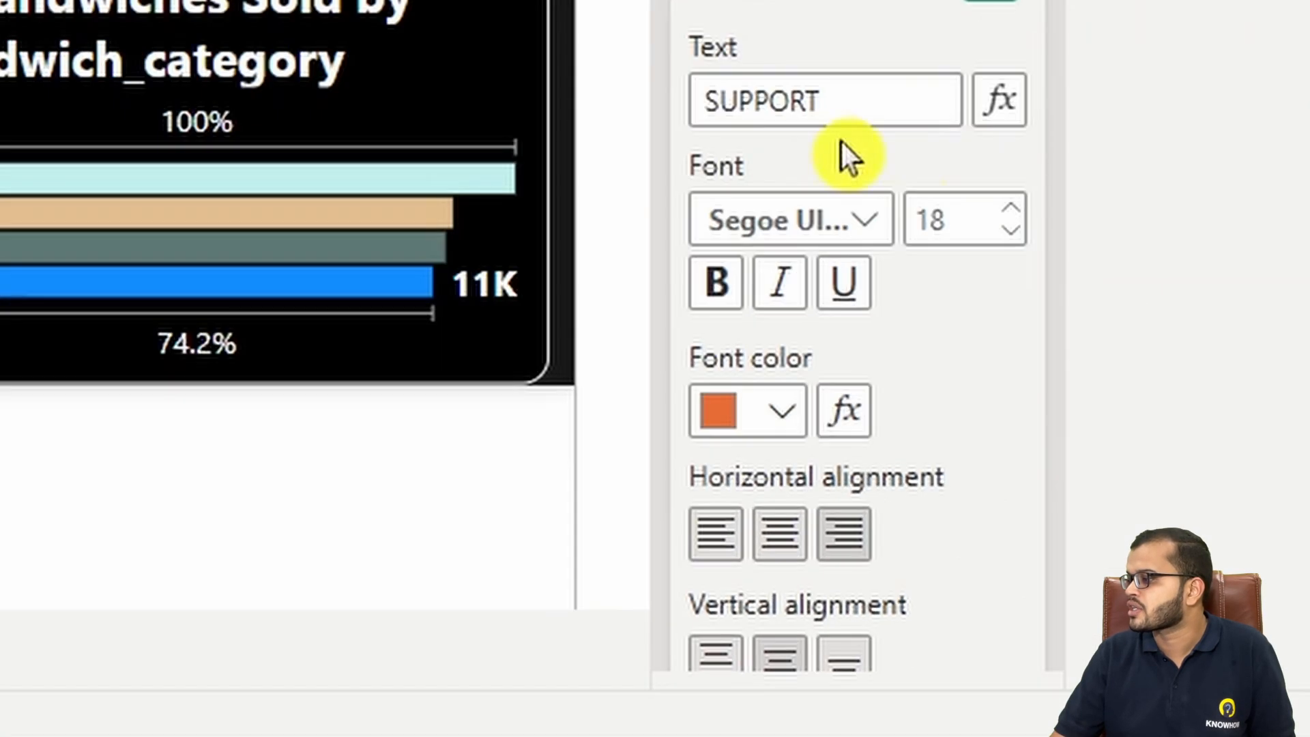
Step: Set the font size of the pasted SUPPORT button's text to 10
double_click(973, 220)
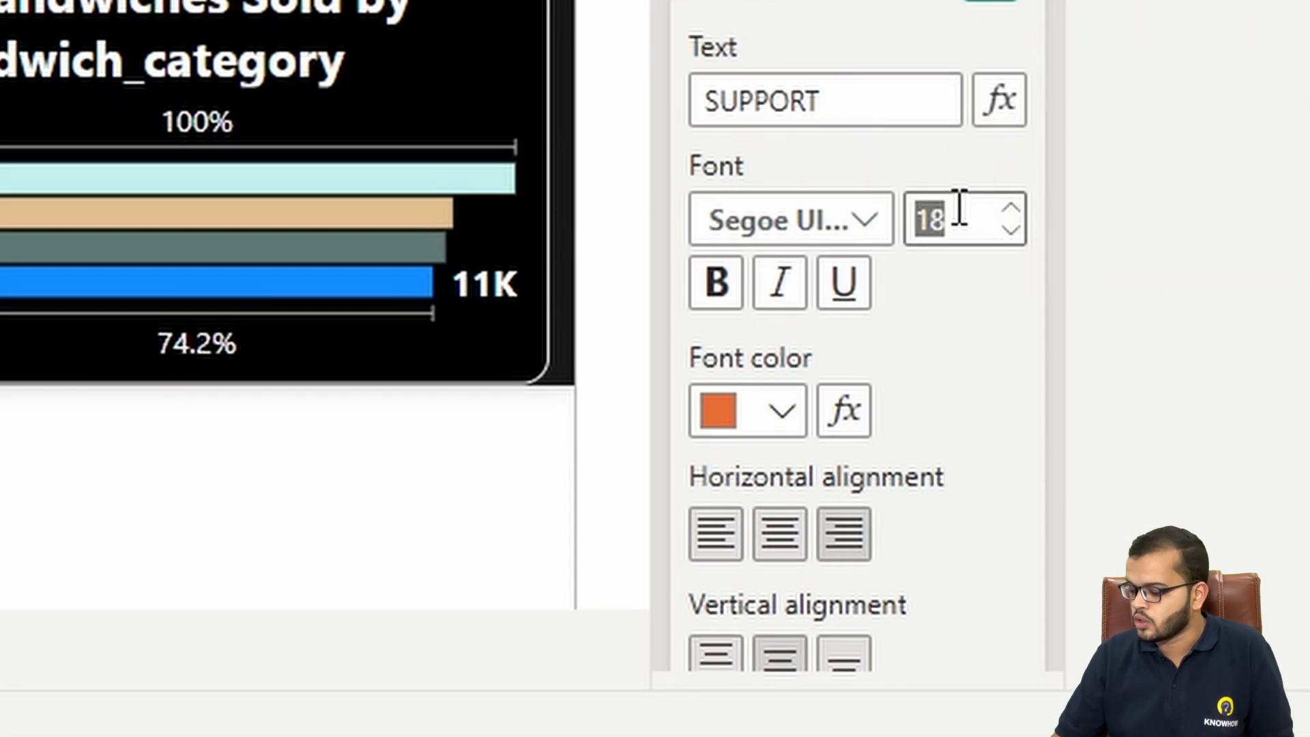
type("10")
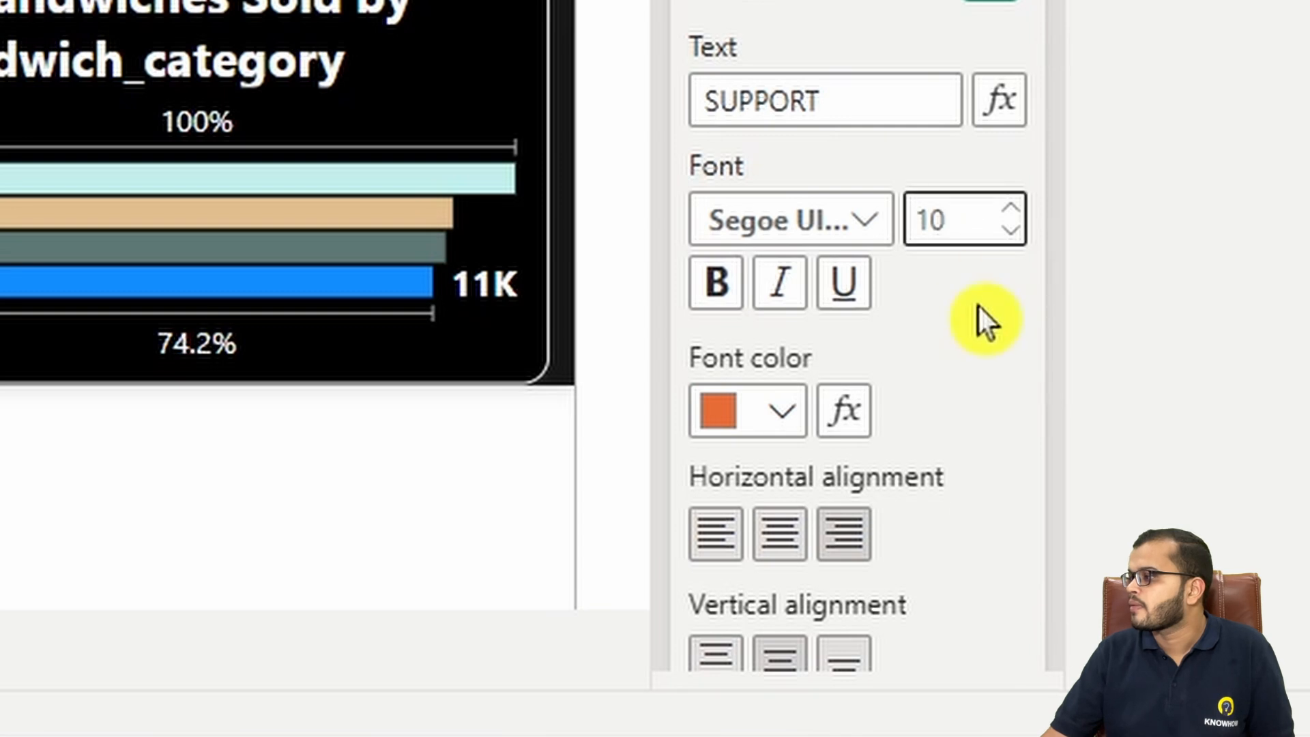
left_click(991, 310)
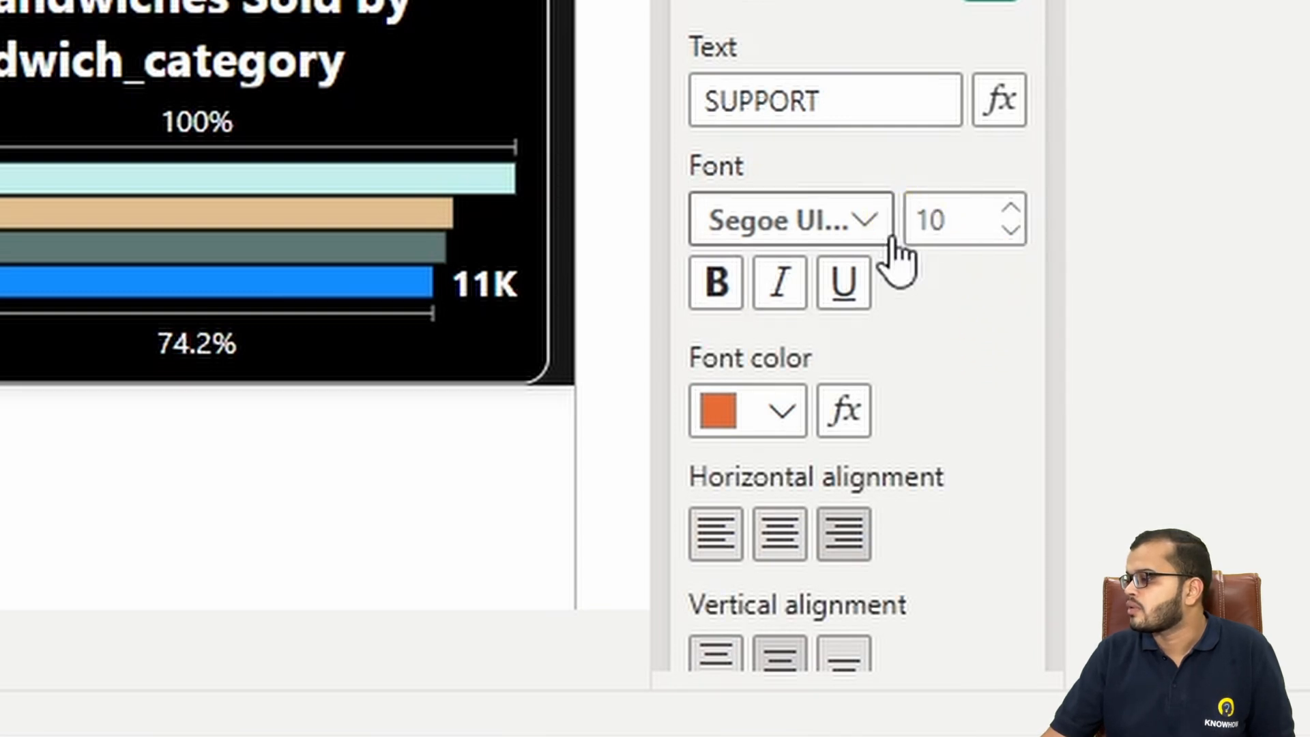
scroll(896, 256, "down", 5)
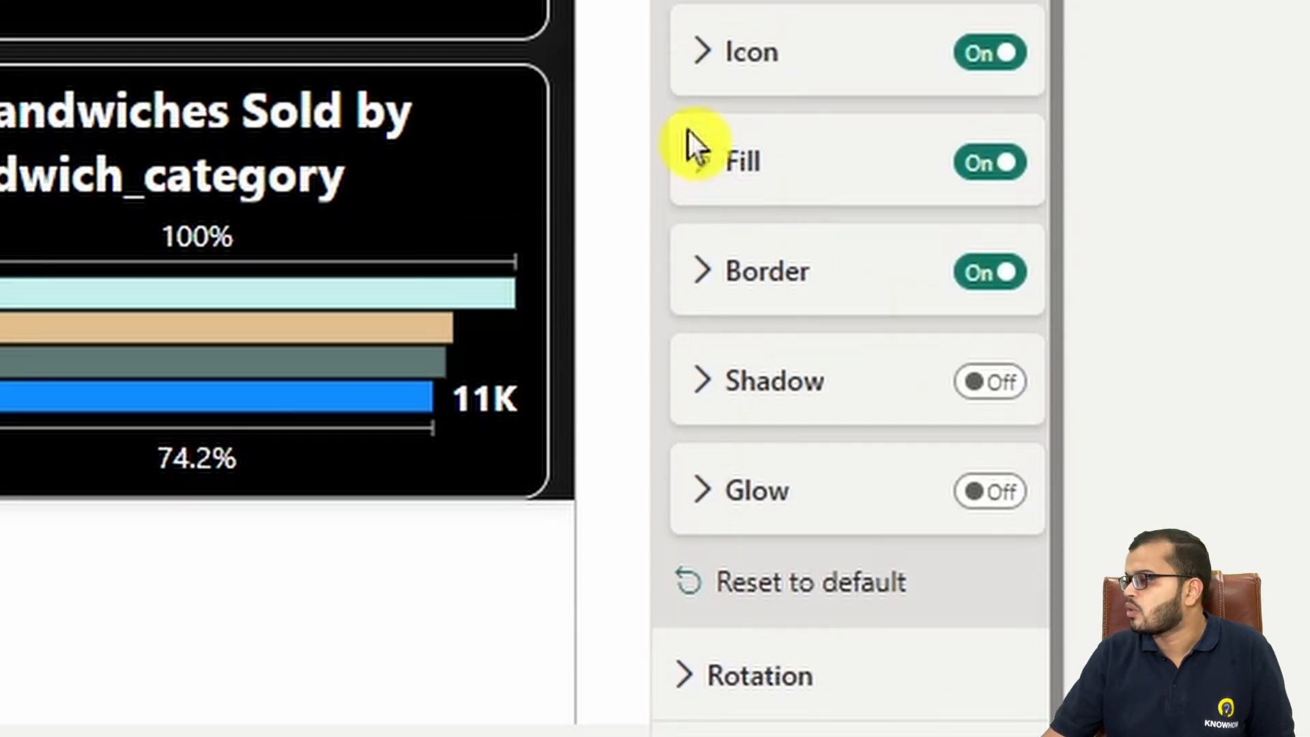
left_click(715, 90)
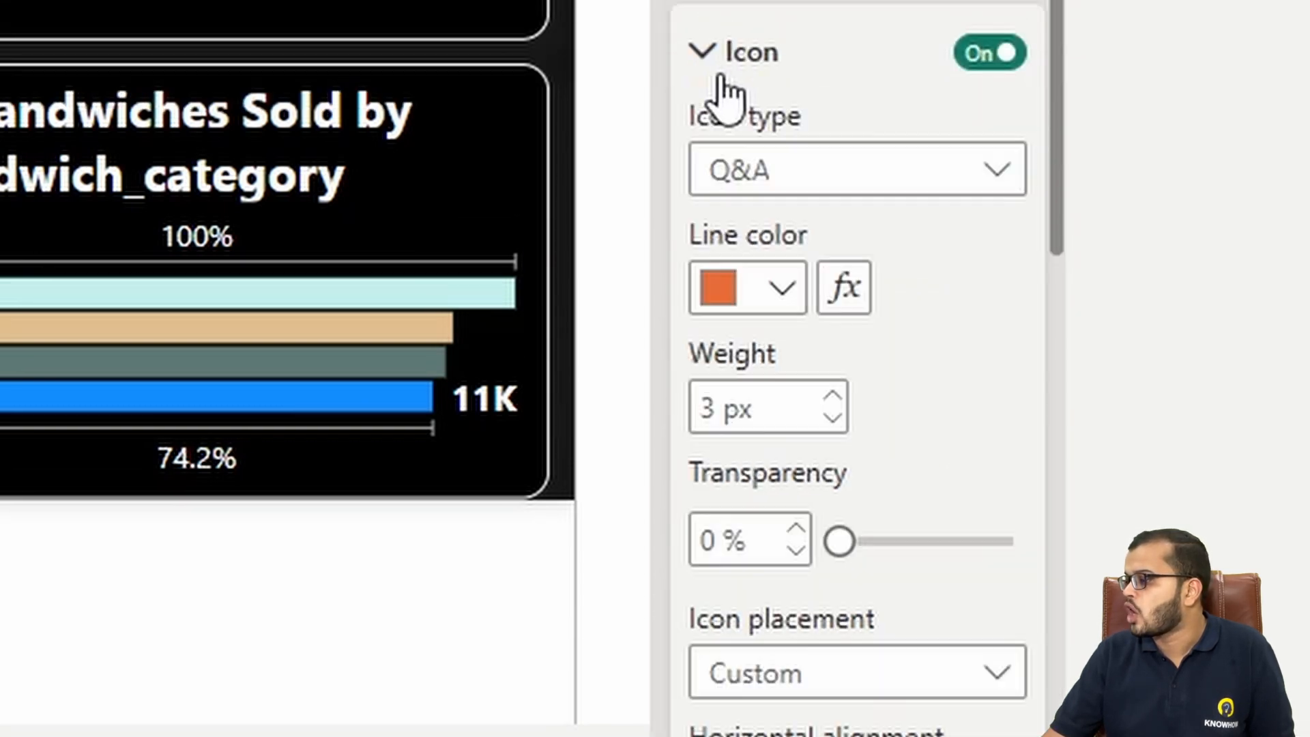
scroll(774, 213, "down", 3)
scroll(826, 368, "down", 3)
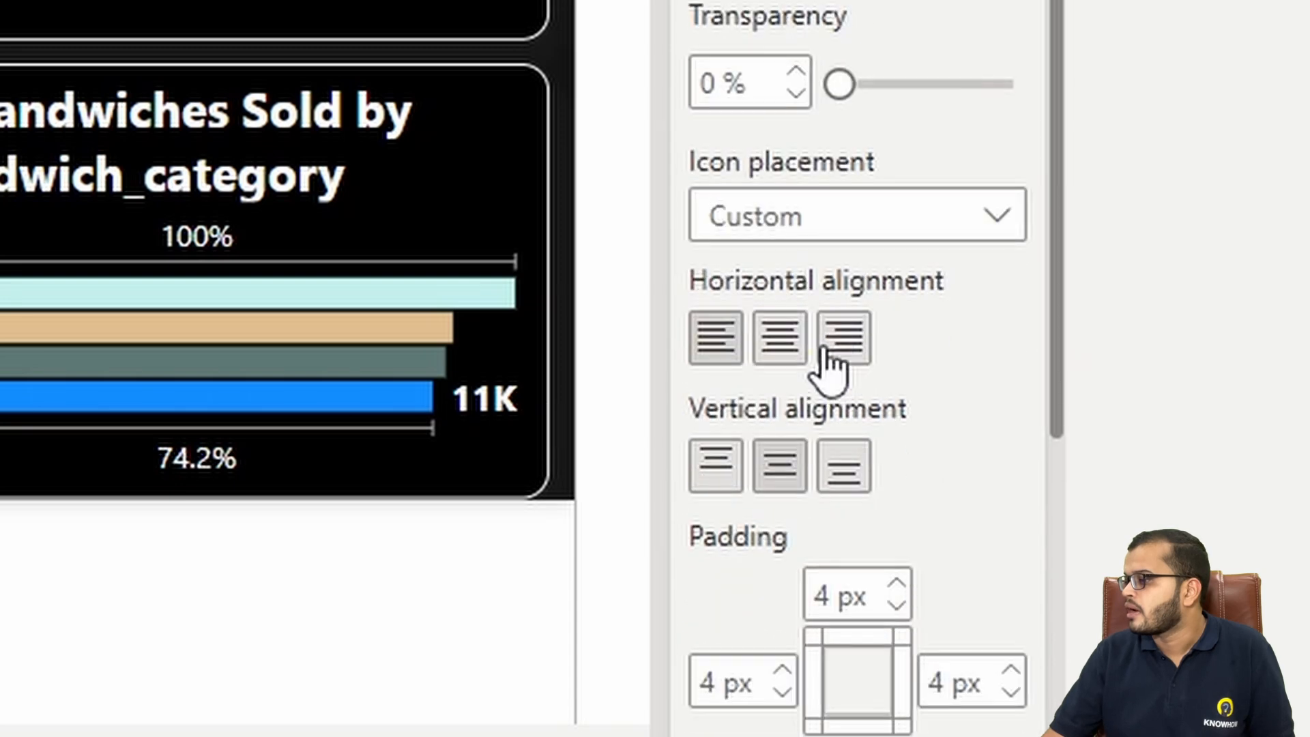
scroll(819, 294, "up", 3)
scroll(839, 307, "down", 3)
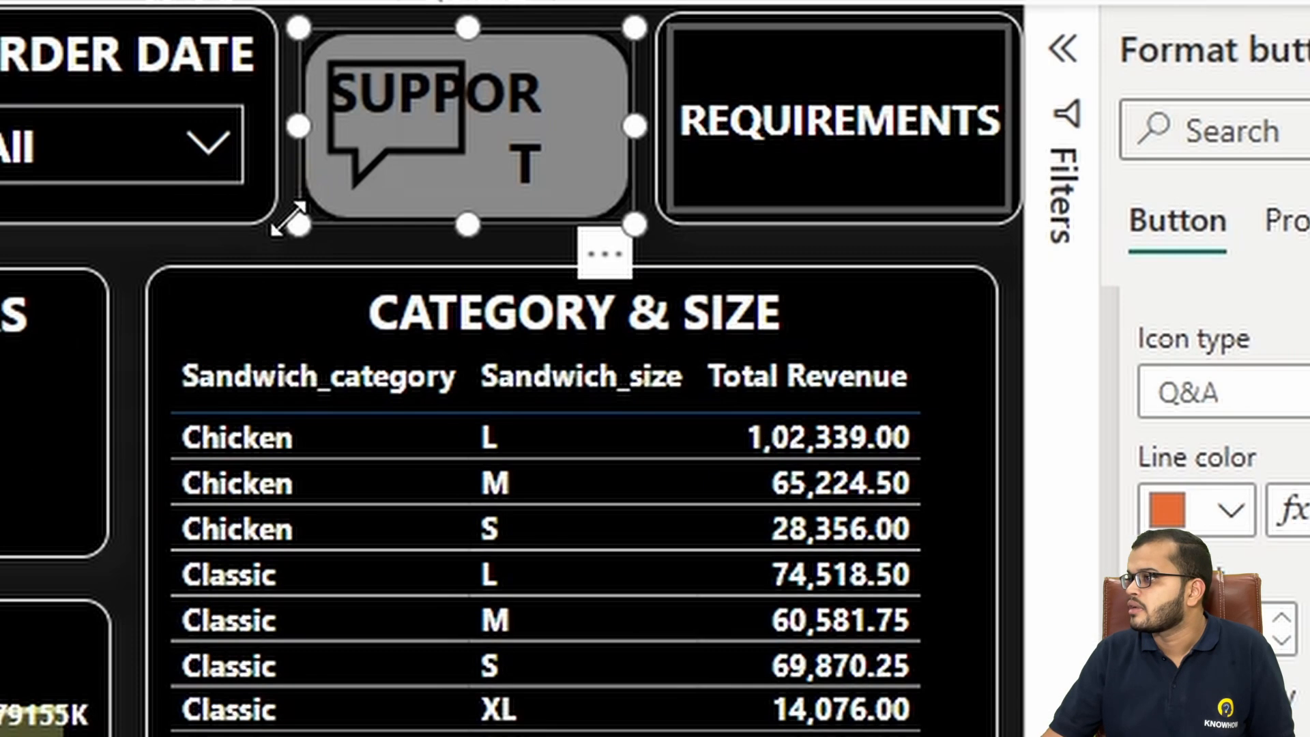
Step: Widen the SUPPORT button and reduce its height so that its text fits on one line beside the icon
left_click_drag(292, 222, 112, 206)
left_click_drag(633, 199, 647, 175)
left_click_drag(508, 149, 517, 165)
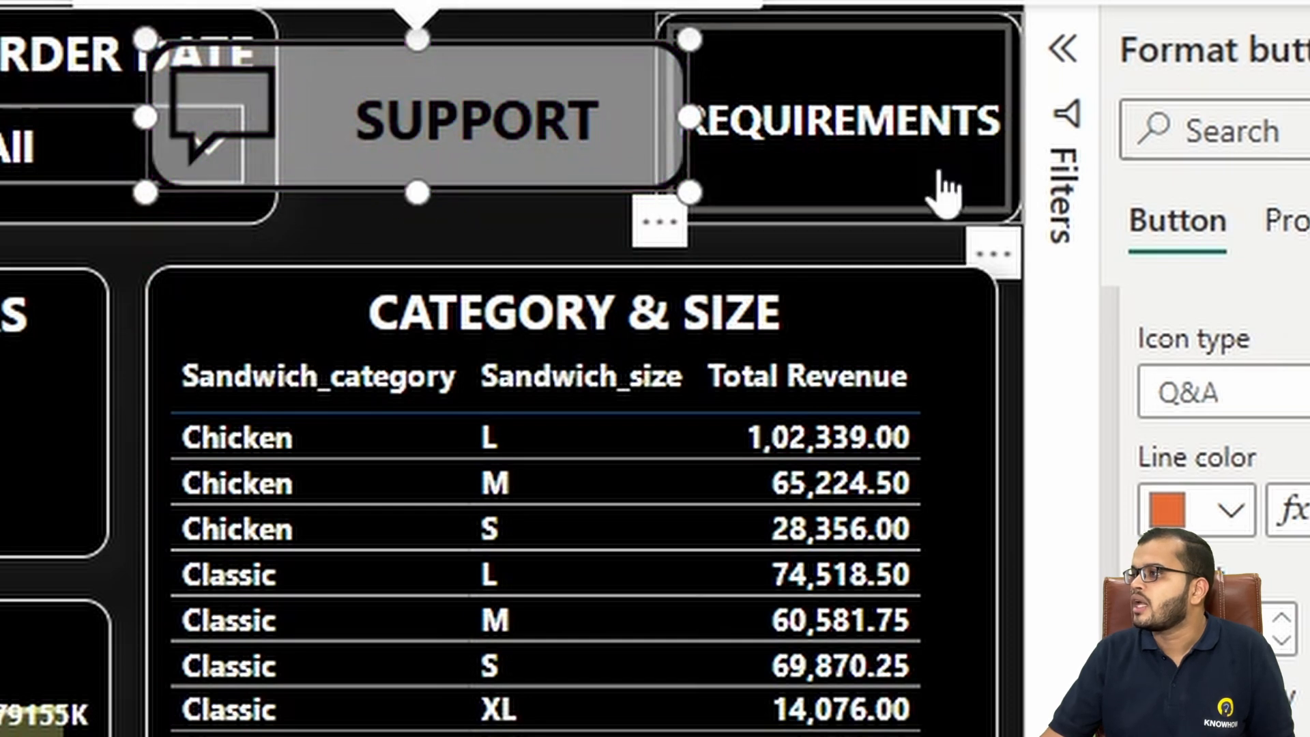
Step: Remove the REQUIREMENTS button and move the SUPPORT button into the freed space beside the ORDER DATE slicer
left_click(1001, 86)
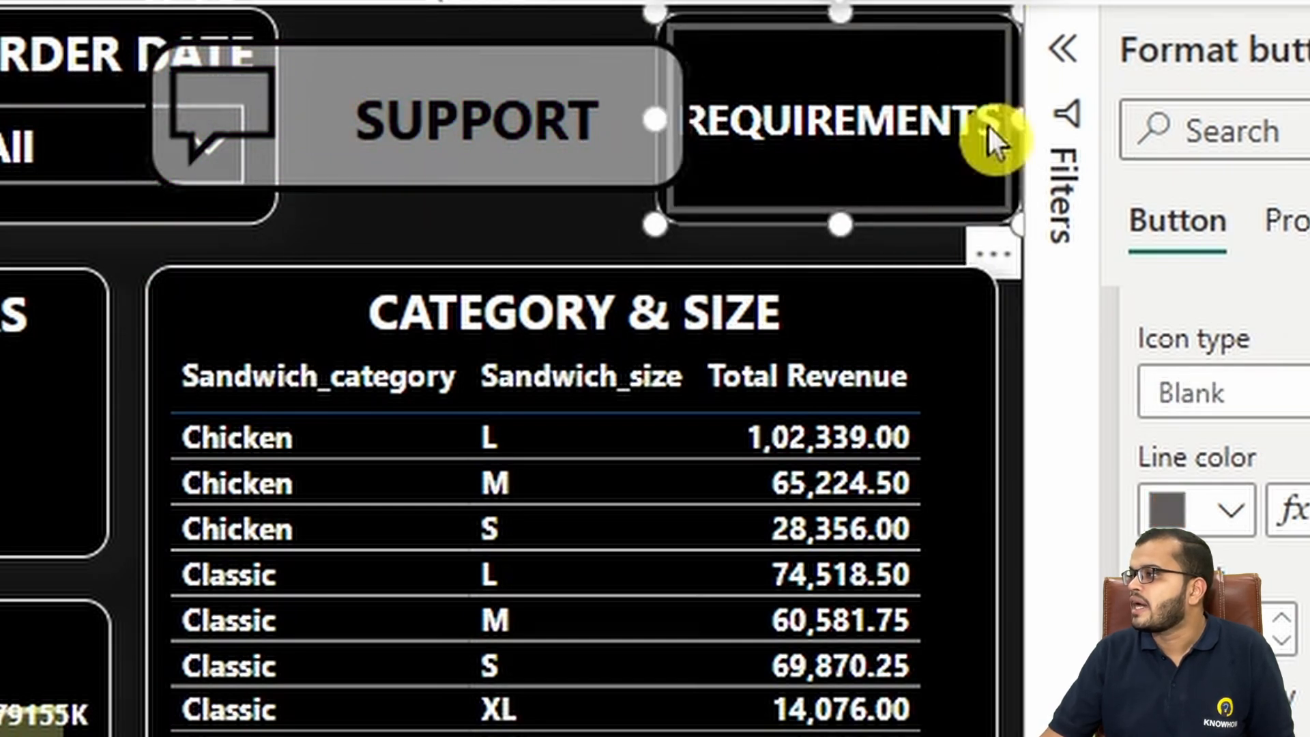
left_click(996, 255)
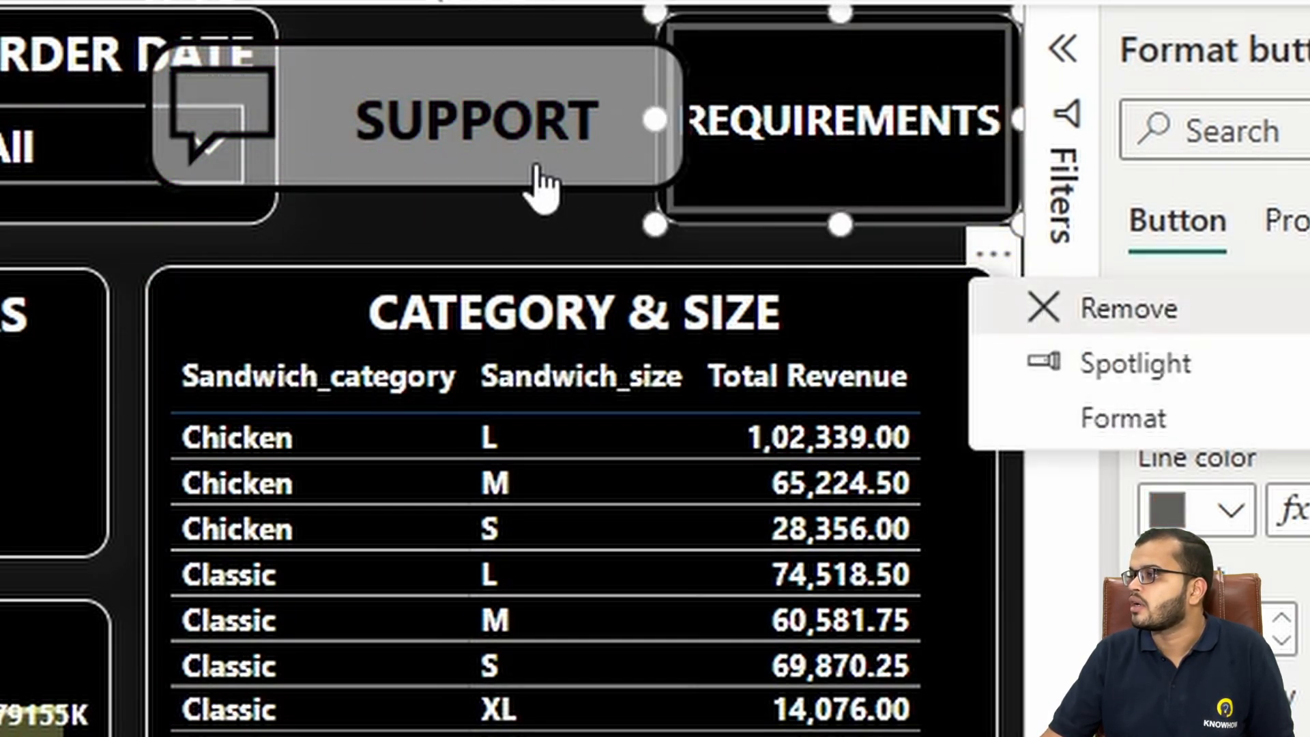
left_click_drag(536, 166, 760, 165)
left_click(964, 145)
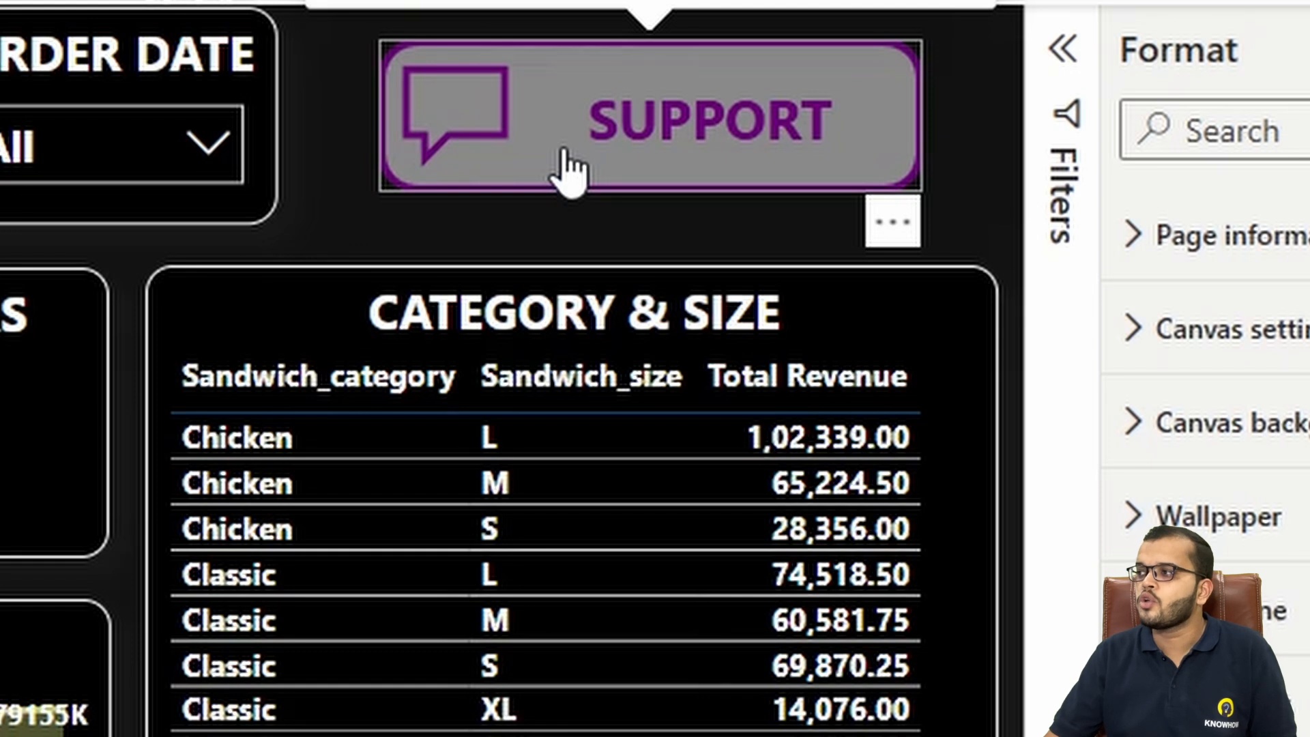
left_click(592, 220)
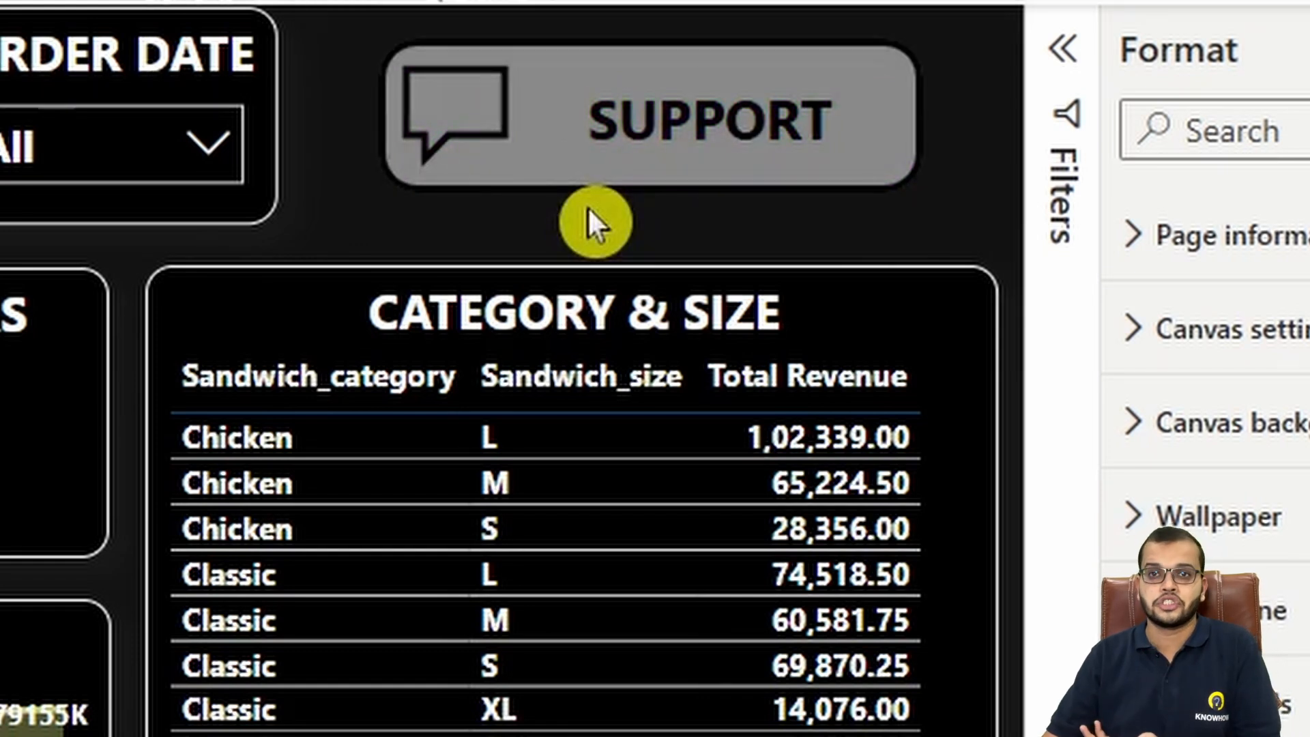
left_click(541, 174)
mouse_move(479, 137)
left_mouse_down()
mouse_move(462, 126)
mouse_move(505, 136)
left_mouse_up()
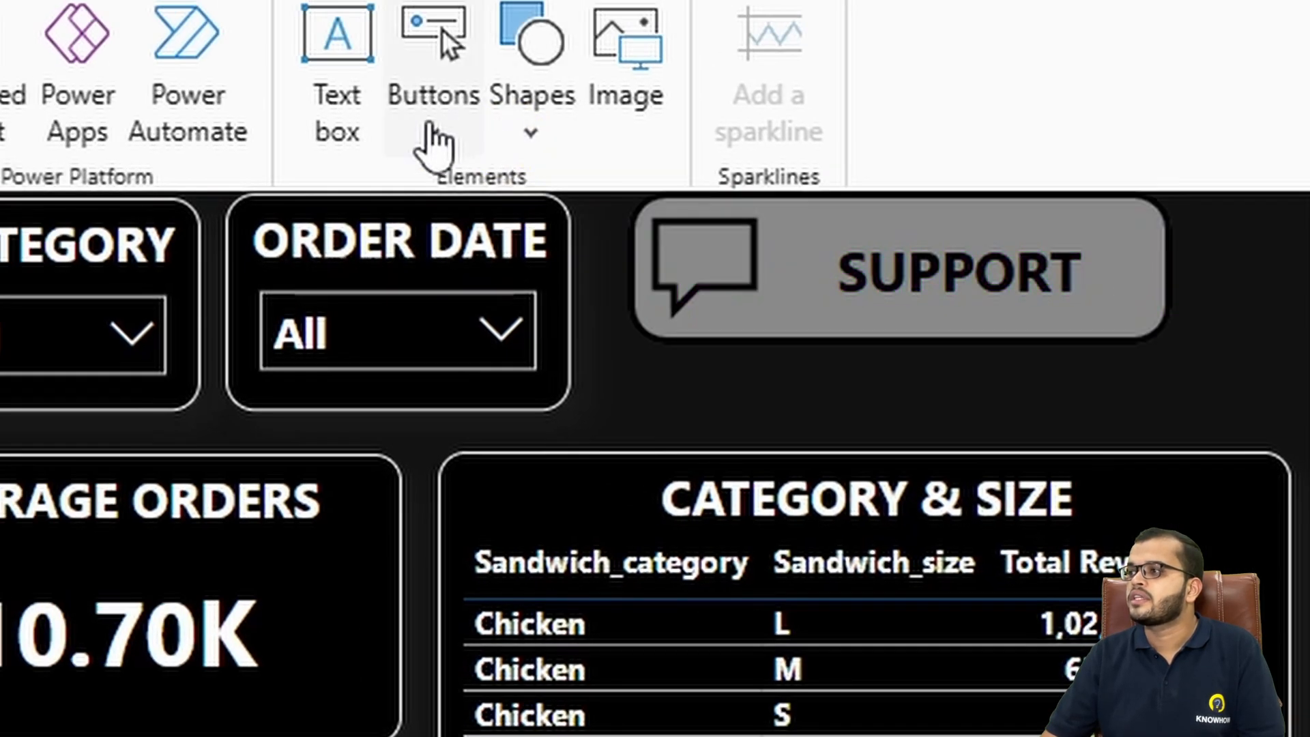
Step: Insert a Q&A button on the Sandwich Sales Report page and remove it again
left_click(433, 140)
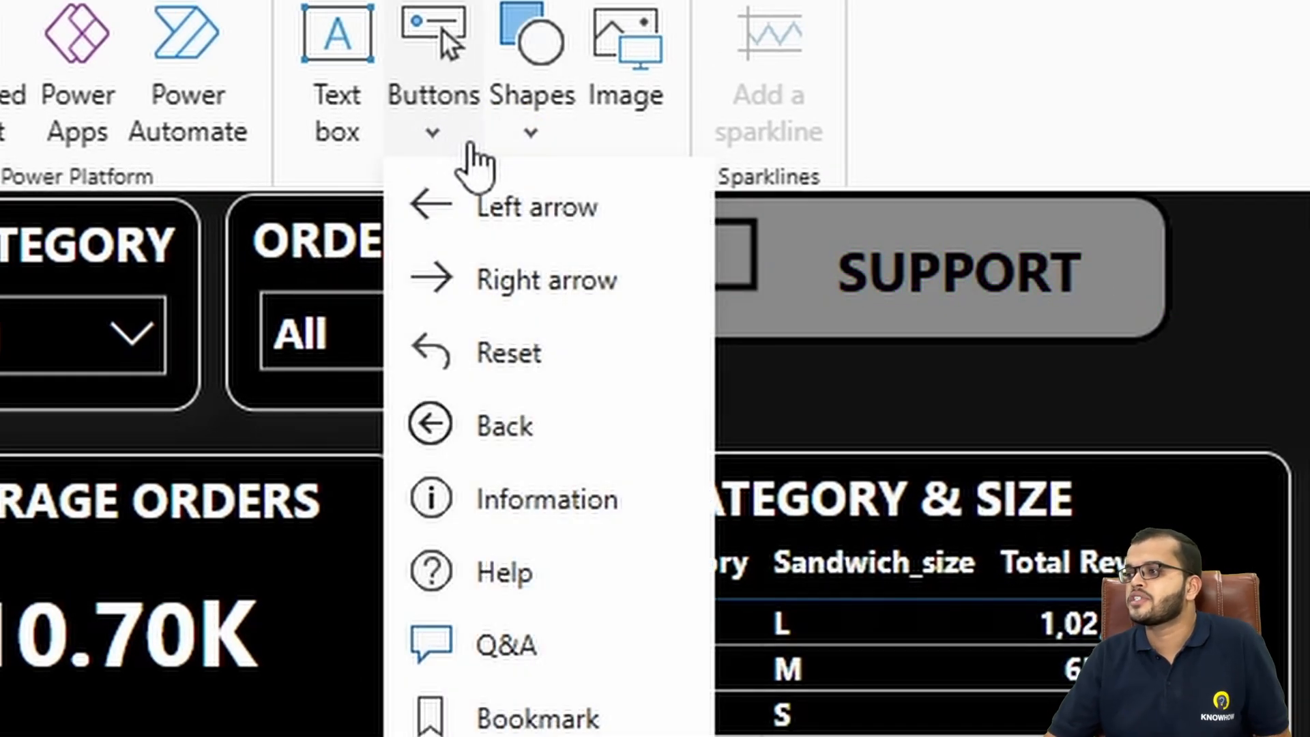
left_click(529, 646)
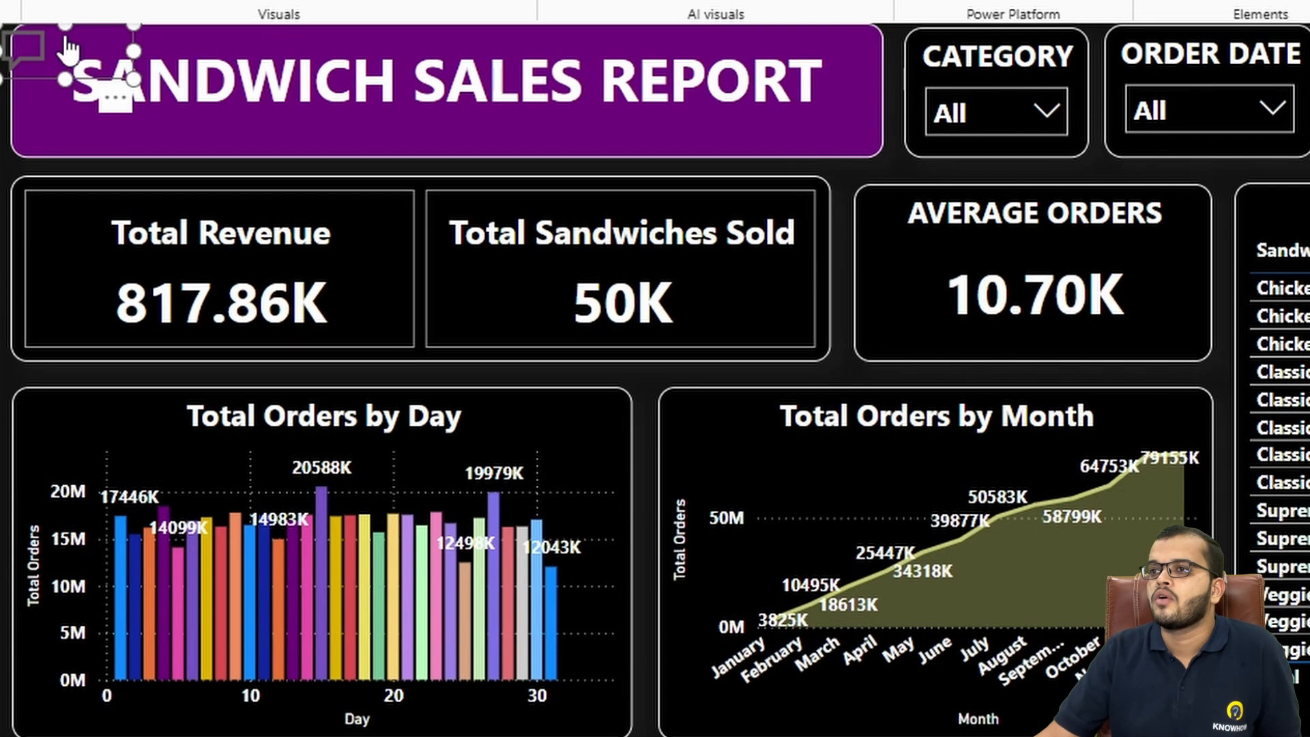
left_click(114, 98)
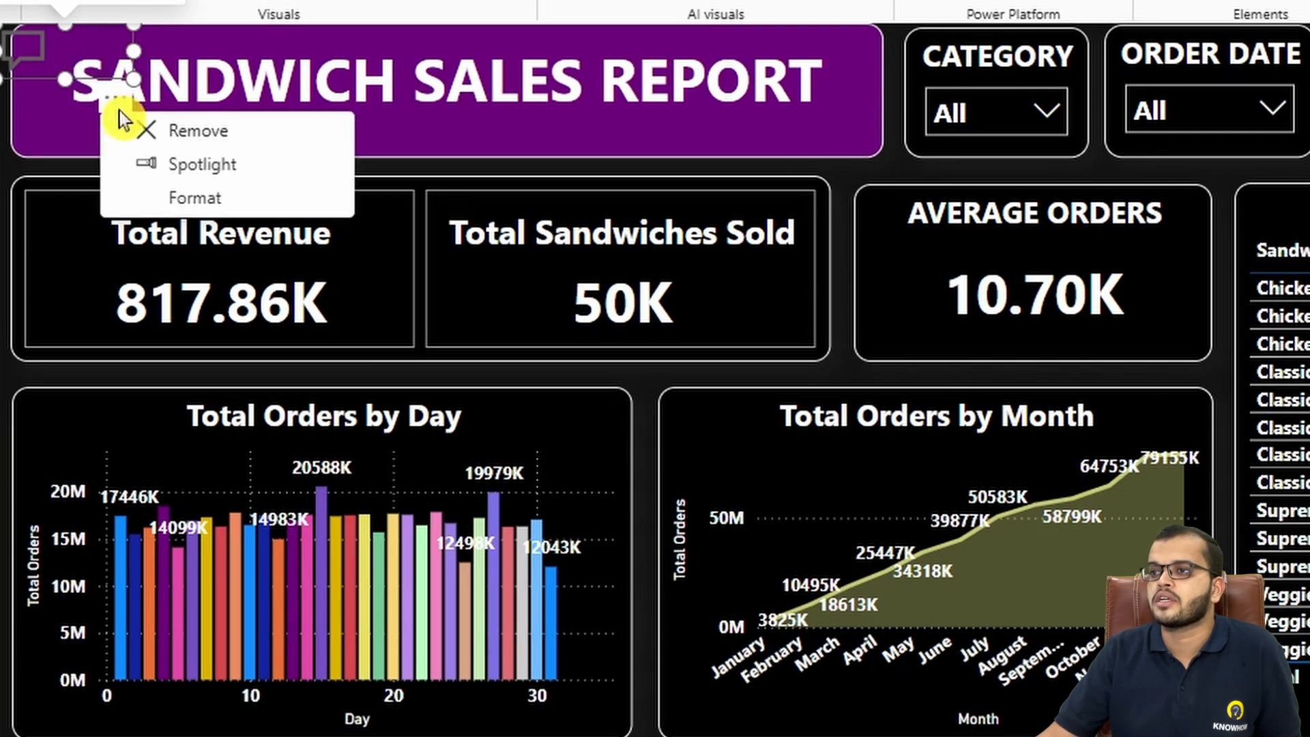
left_click(167, 134)
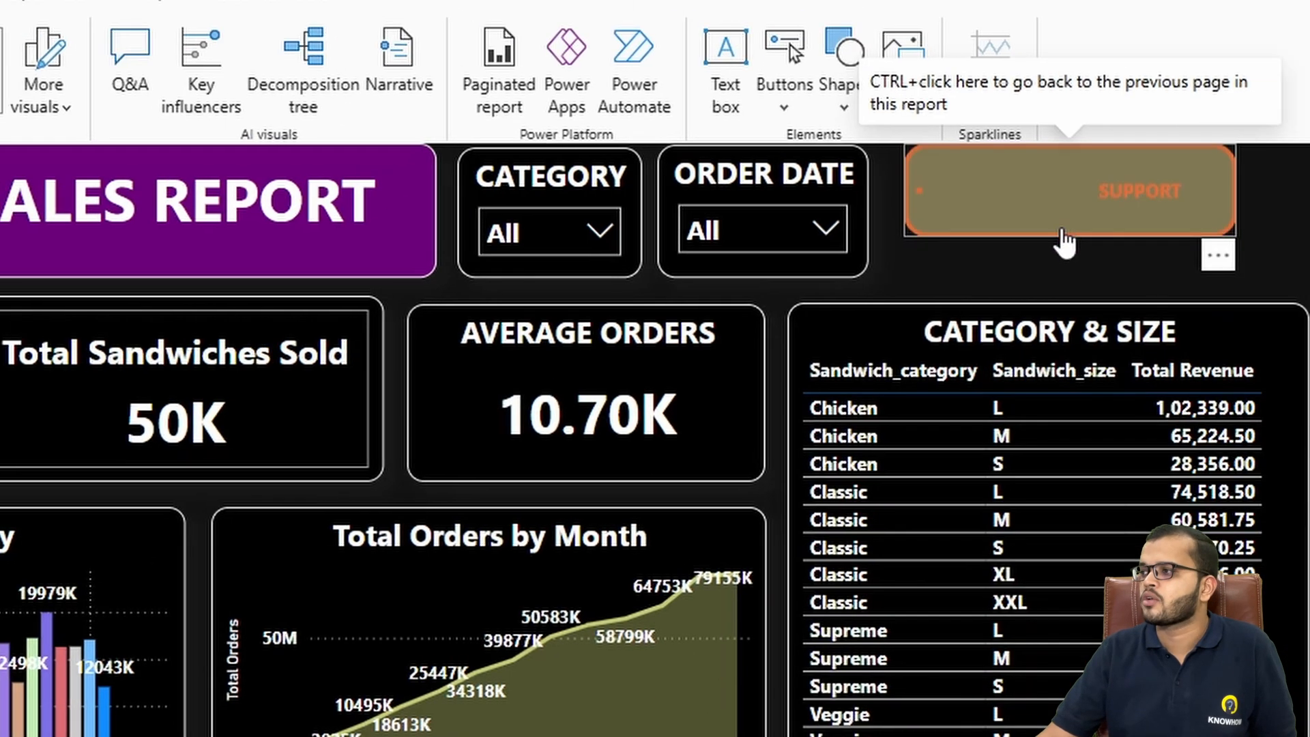
Step: Set the SUPPORT button's action type to Bookmark and choose the CHICKEN bookmark as its target
left_click(1066, 249)
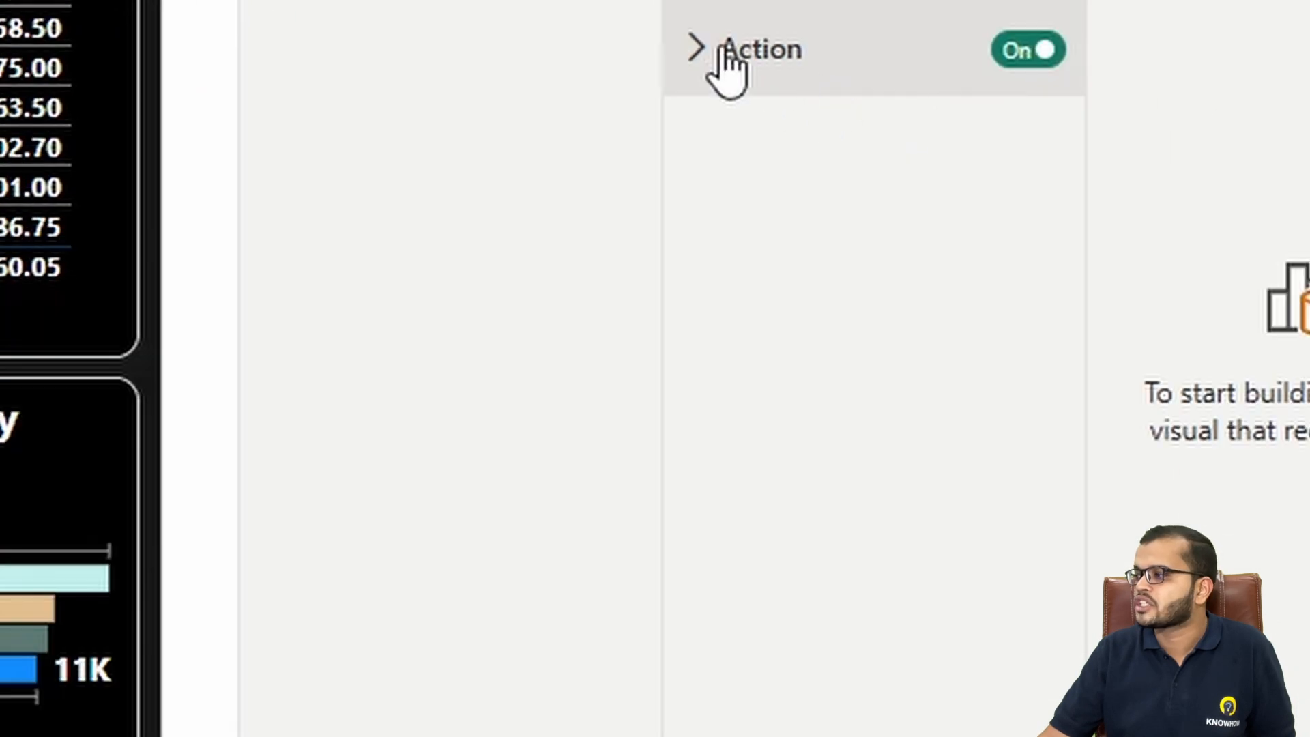
left_click(1033, 707)
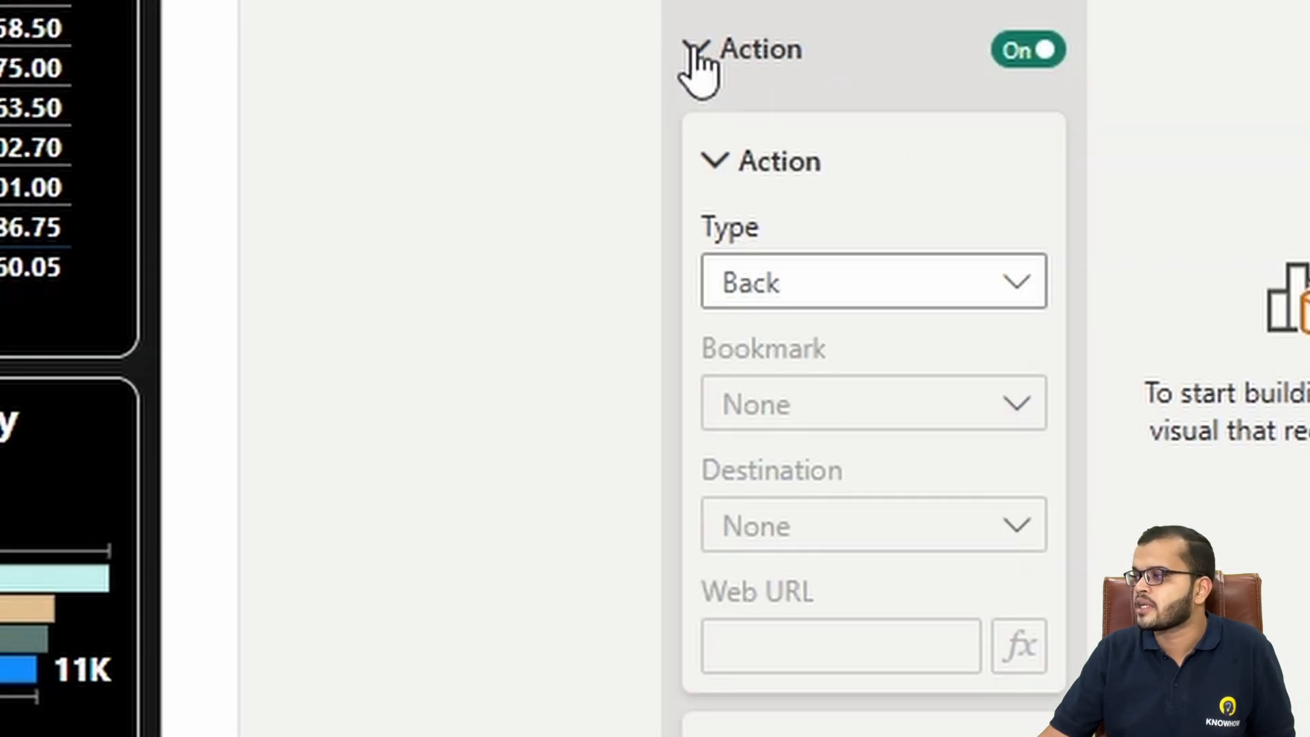
left_click(815, 293)
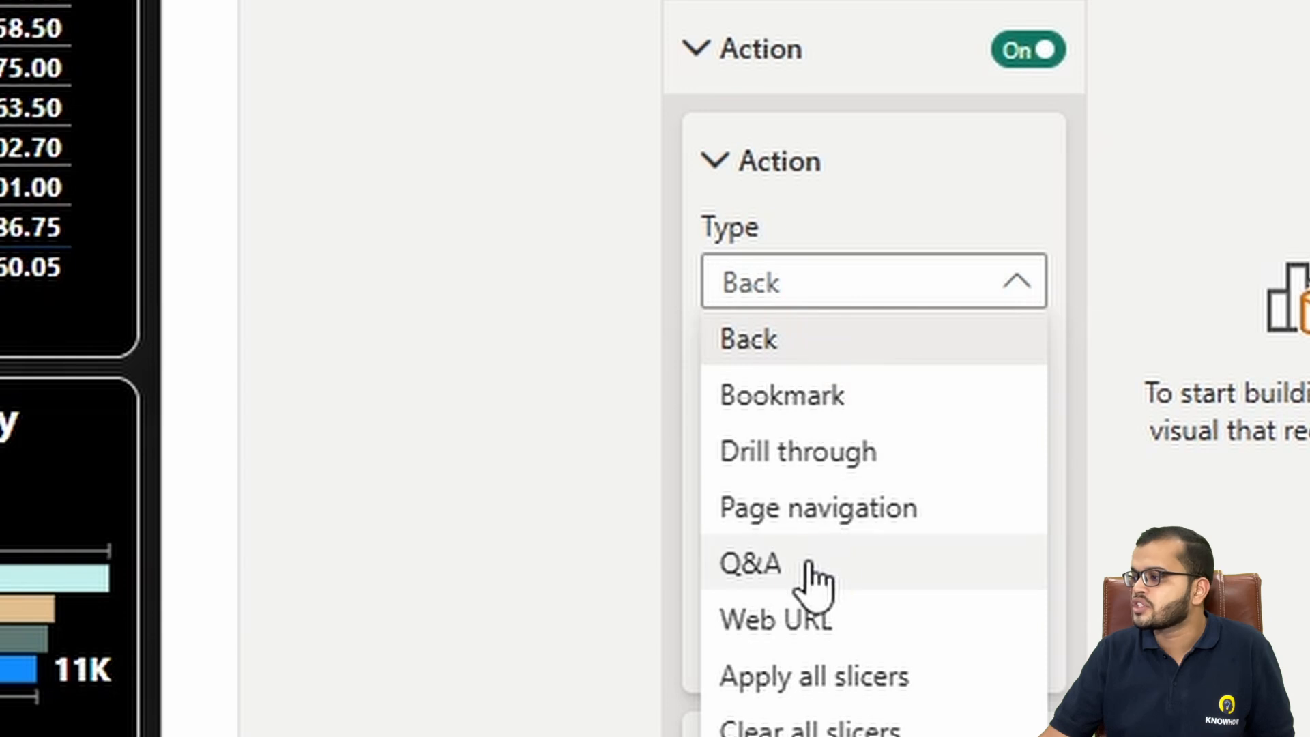
left_click(806, 564)
left_click(833, 305)
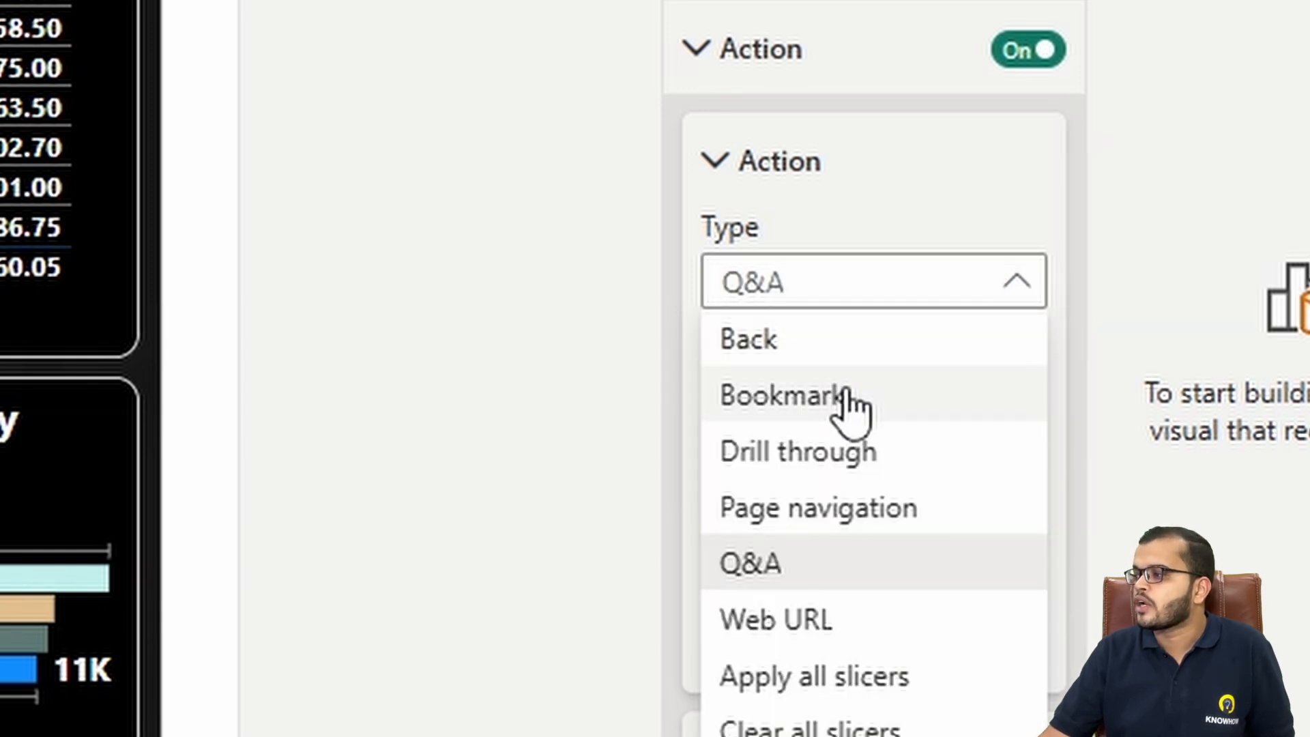
left_click(846, 393)
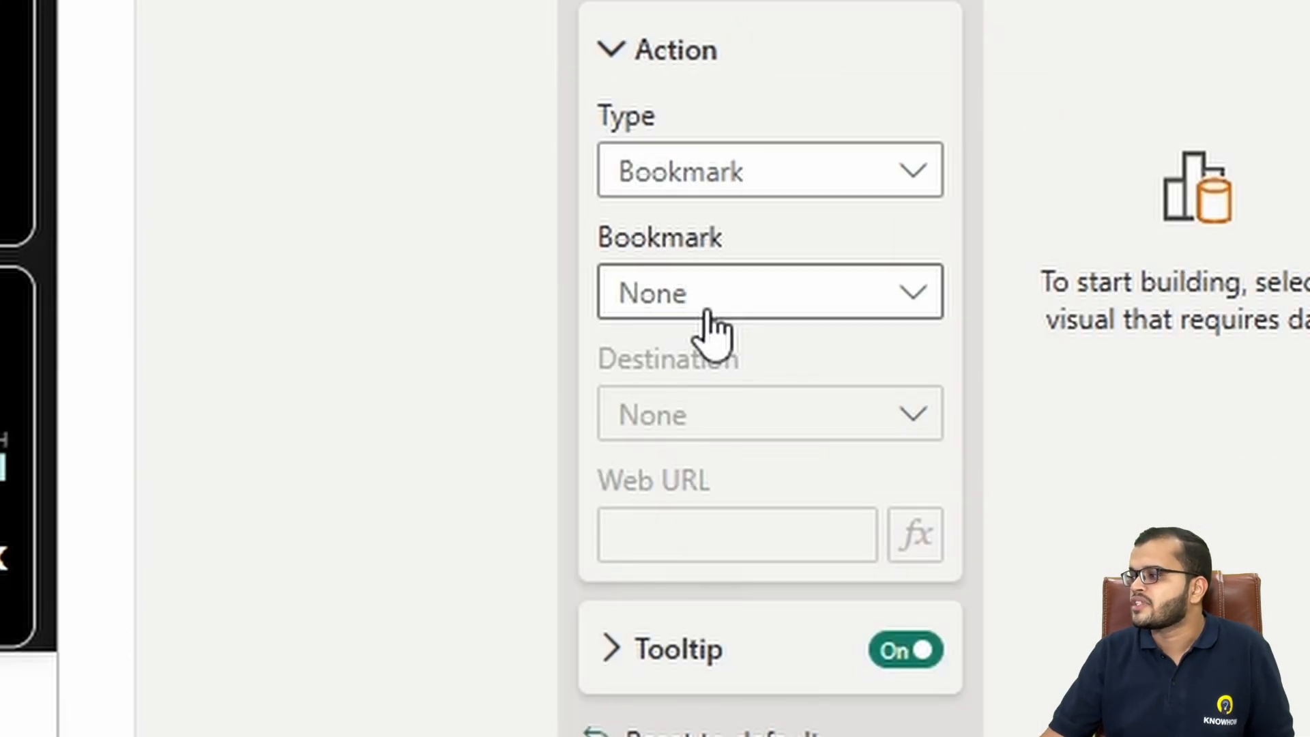
left_click(708, 314)
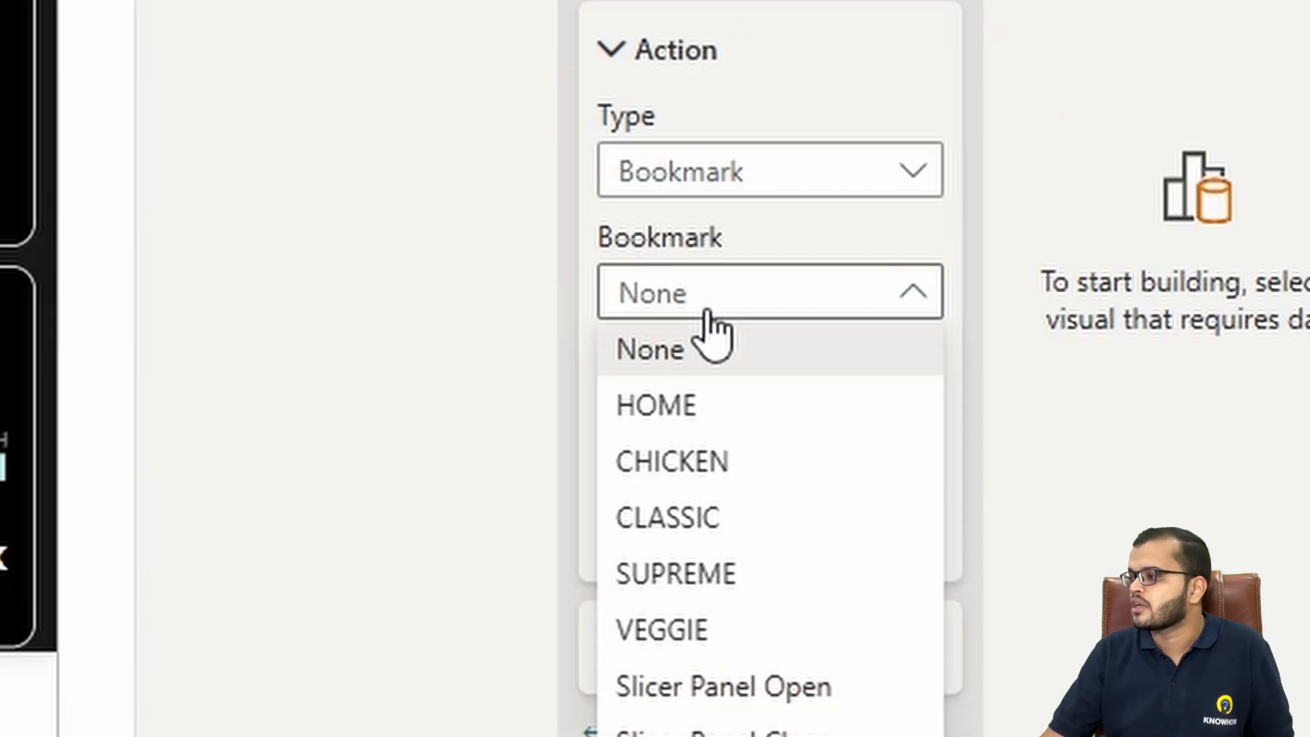
left_click(784, 472)
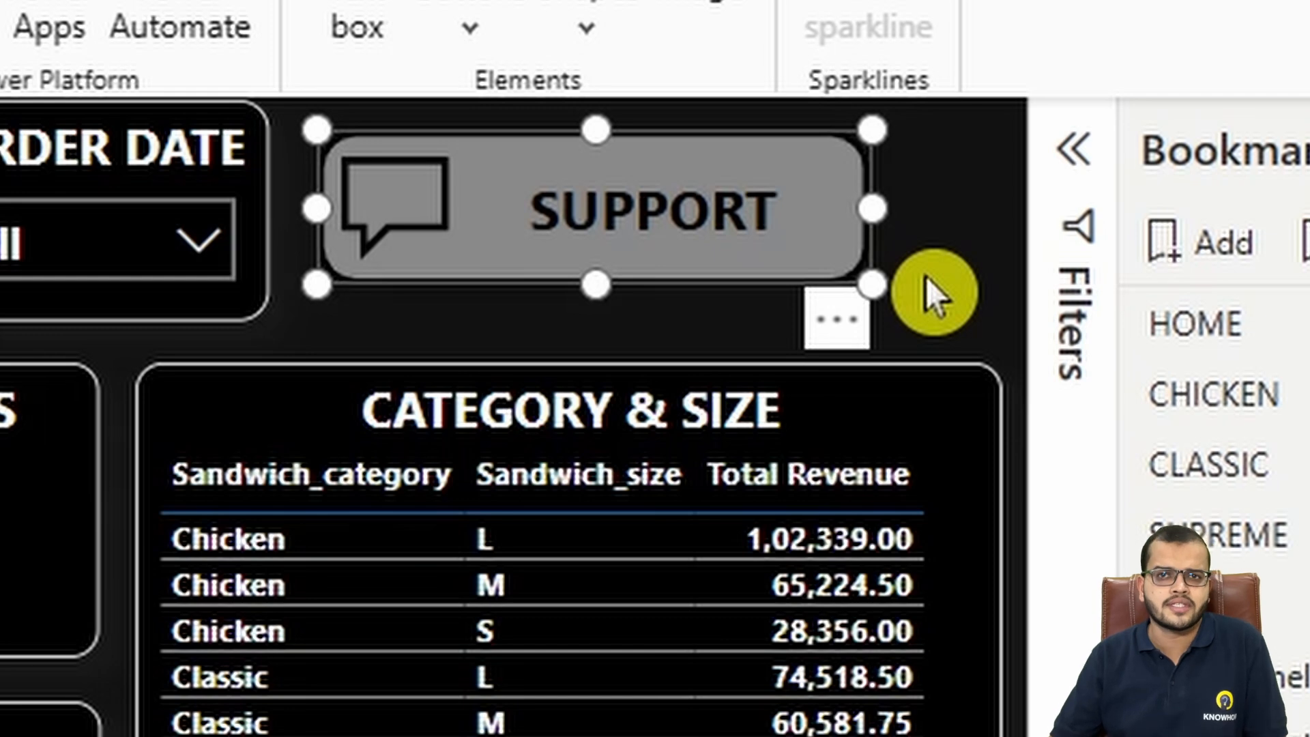
Step: Test the SUPPORT button by following its bookmark link, and check the button's Action setting
left_click(927, 280)
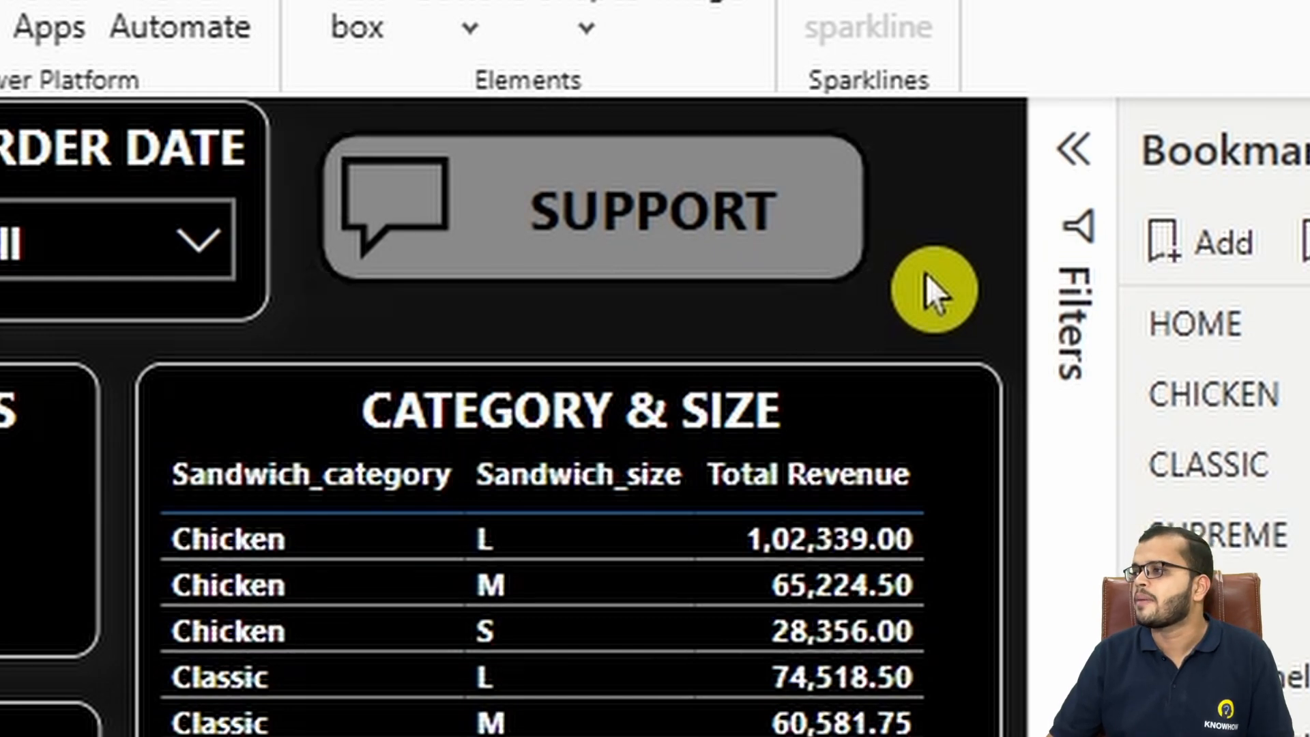
left_click(747, 246, "ctrl")
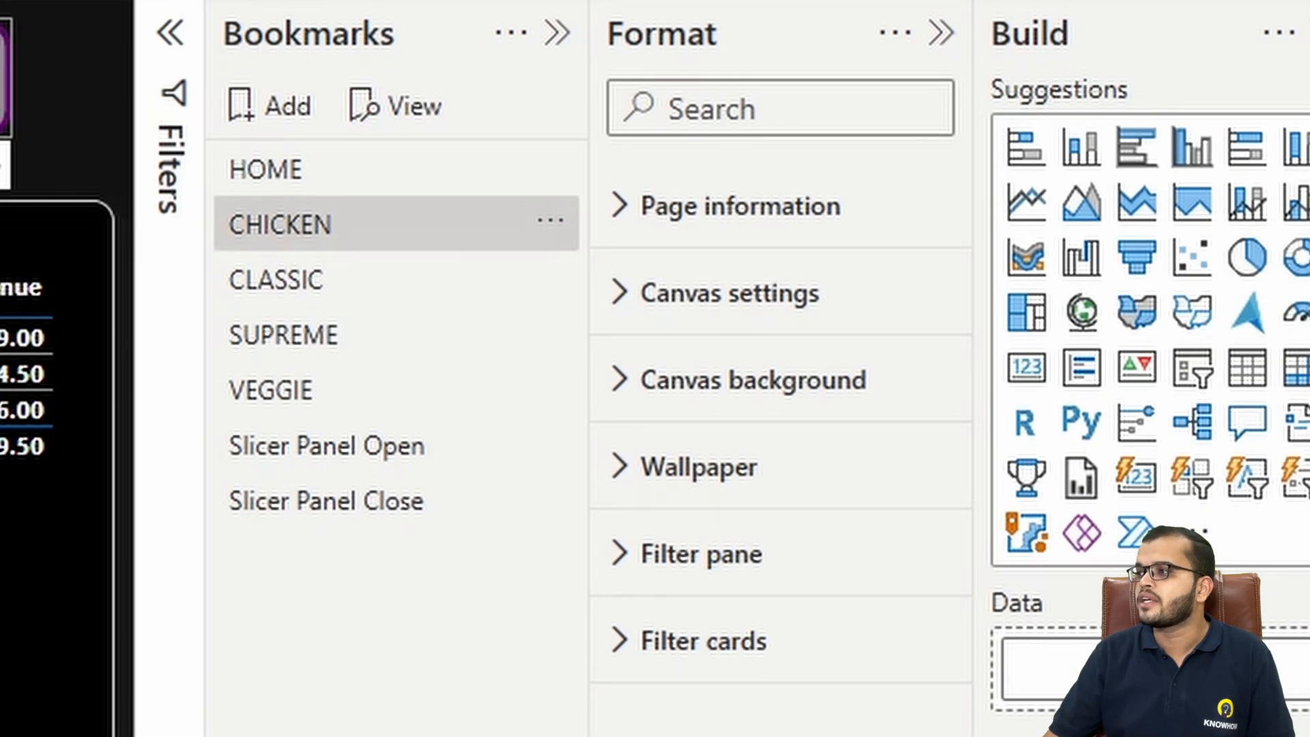
left_click(919, 648)
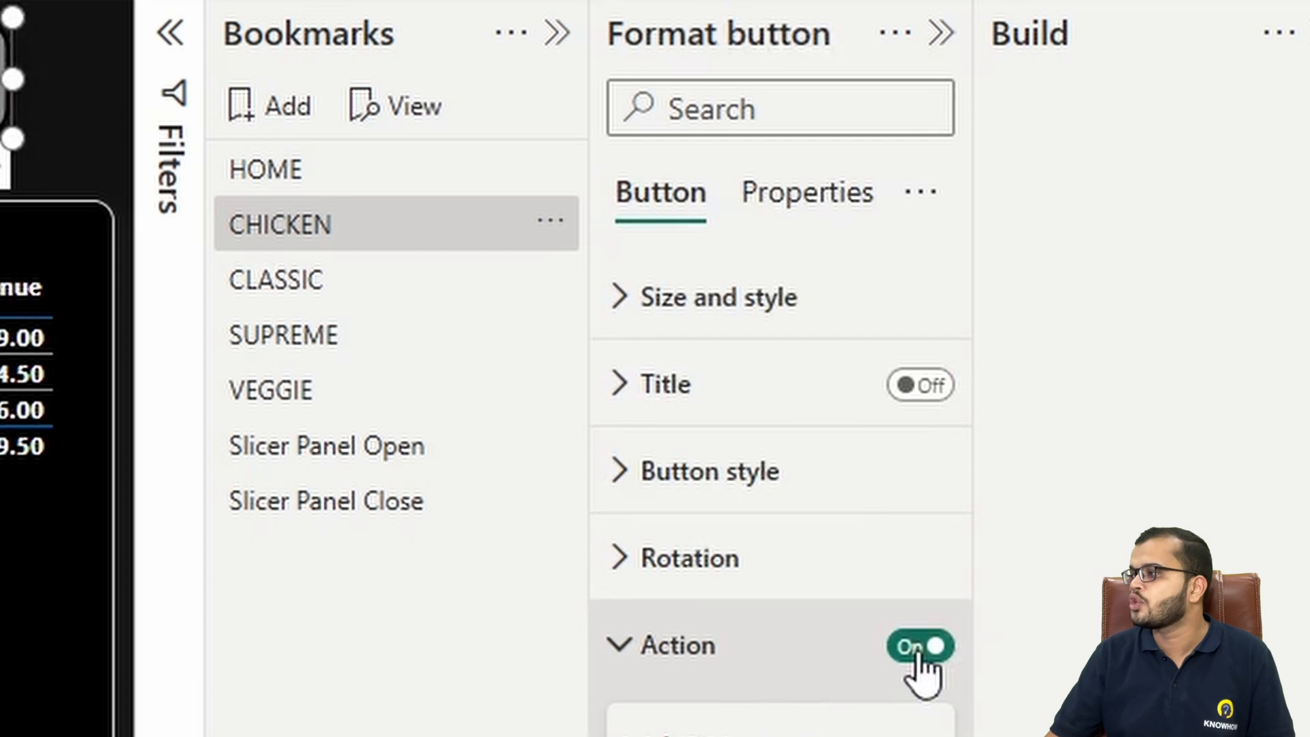
left_click(918, 648)
left_click(612, 645)
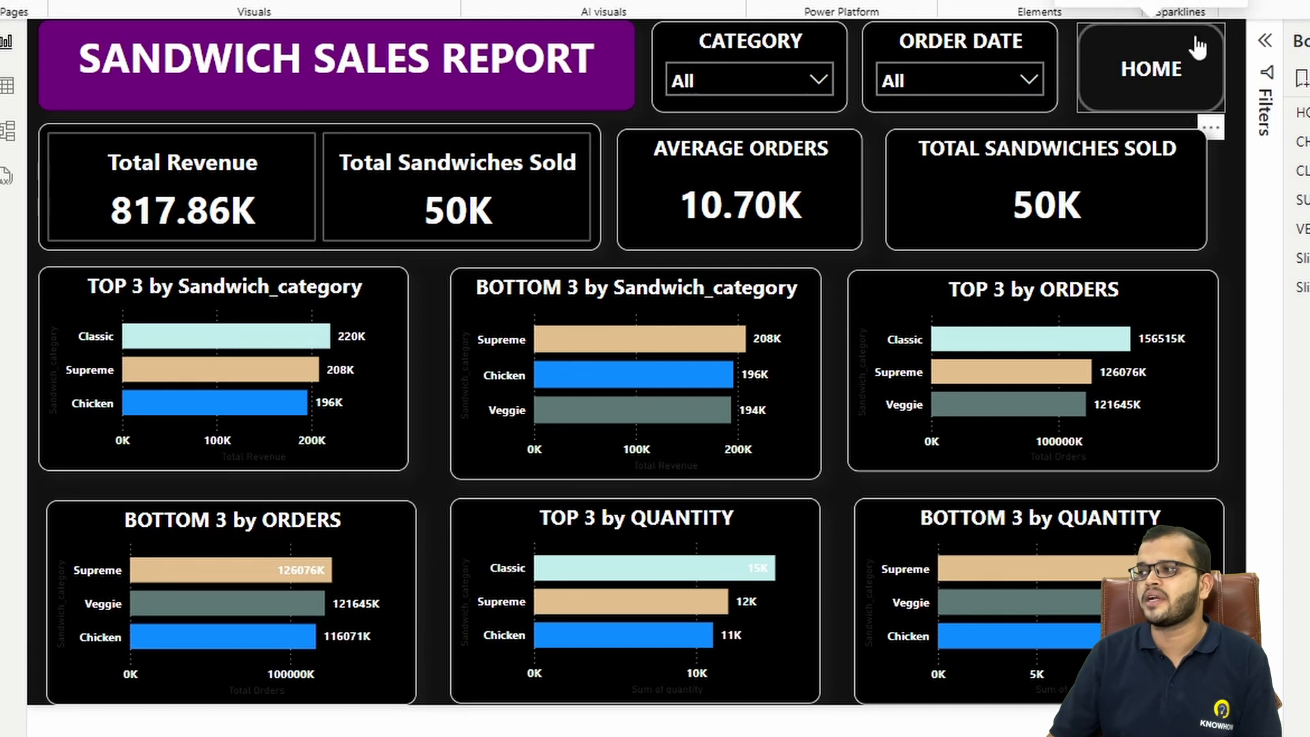
Step: Set the HOME button's font color for the On hover state to yellow-green #DFE76A
left_click(1137, 82)
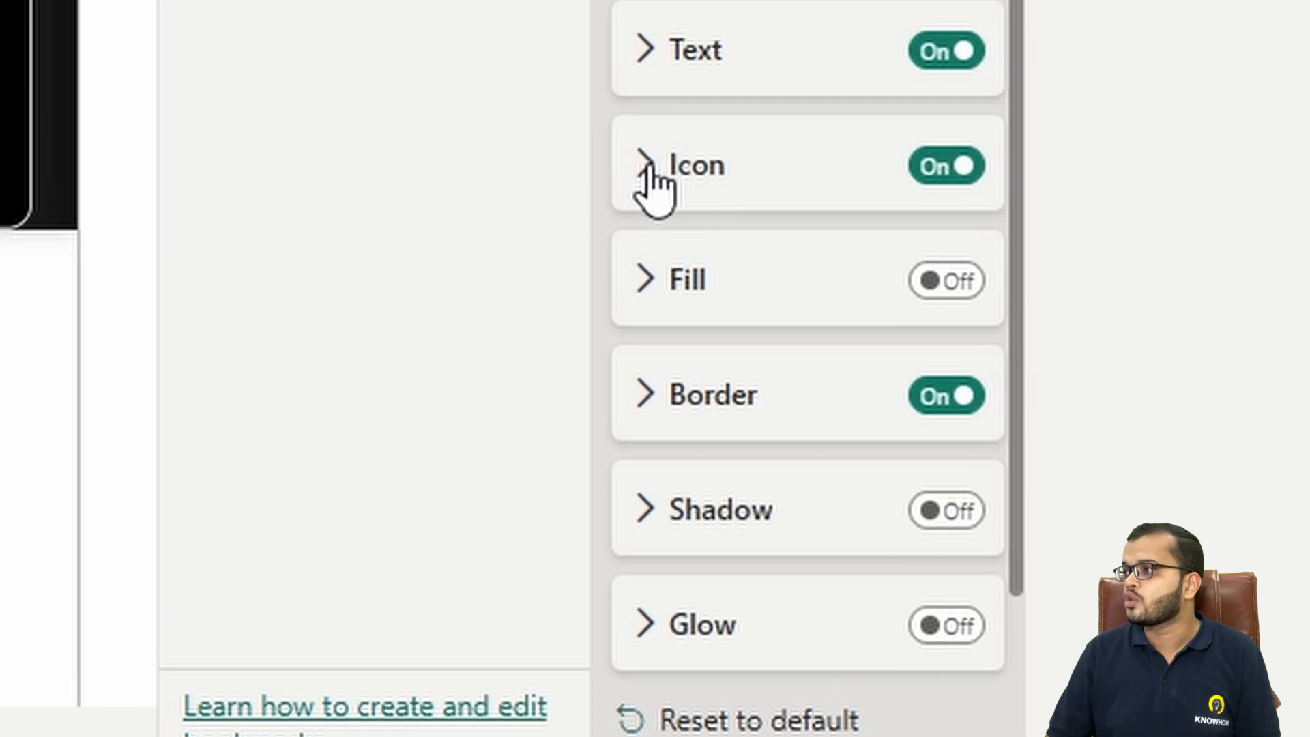
left_click(650, 49)
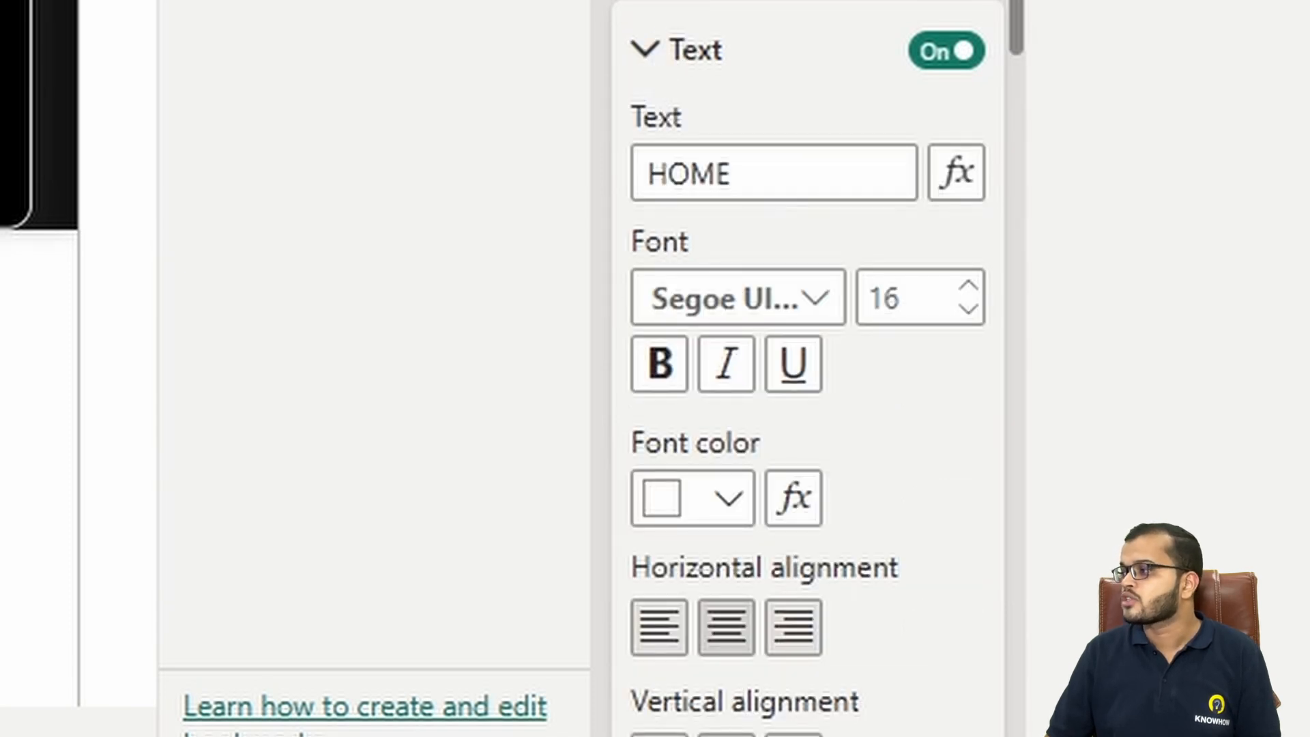
left_click(751, 280)
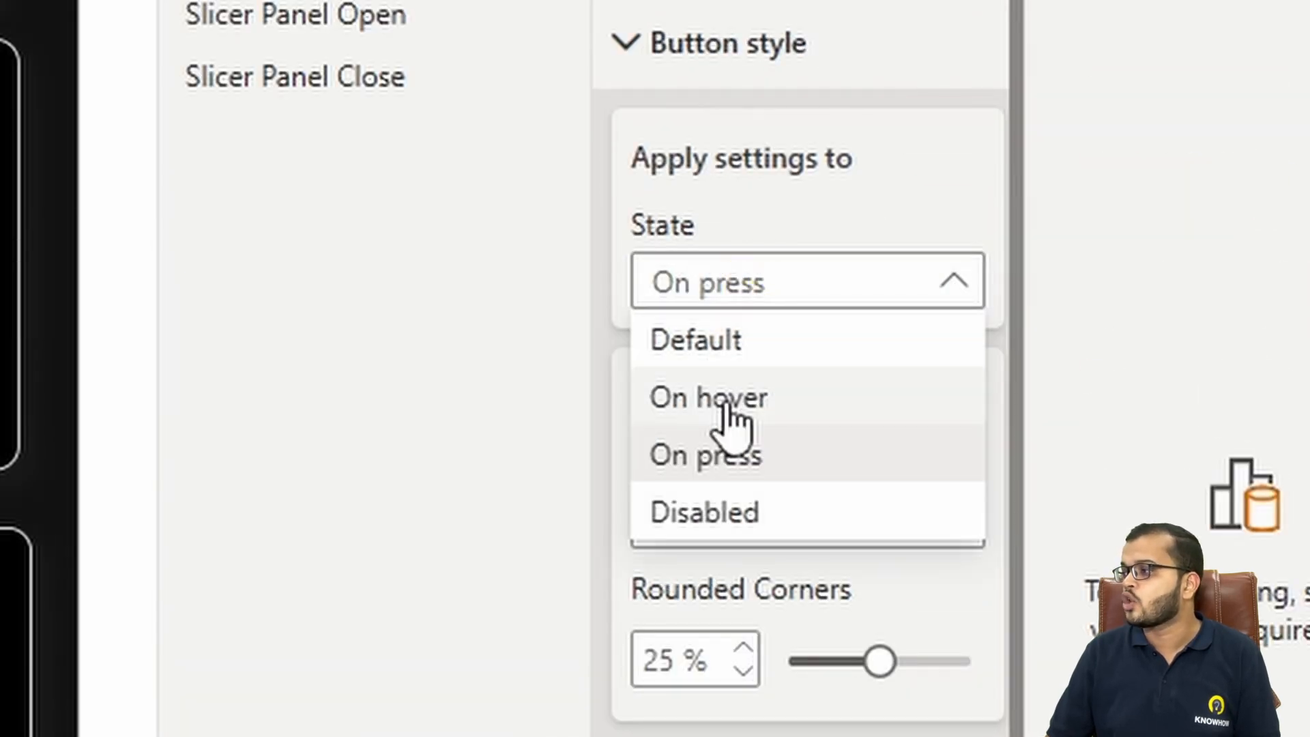
key("Escape")
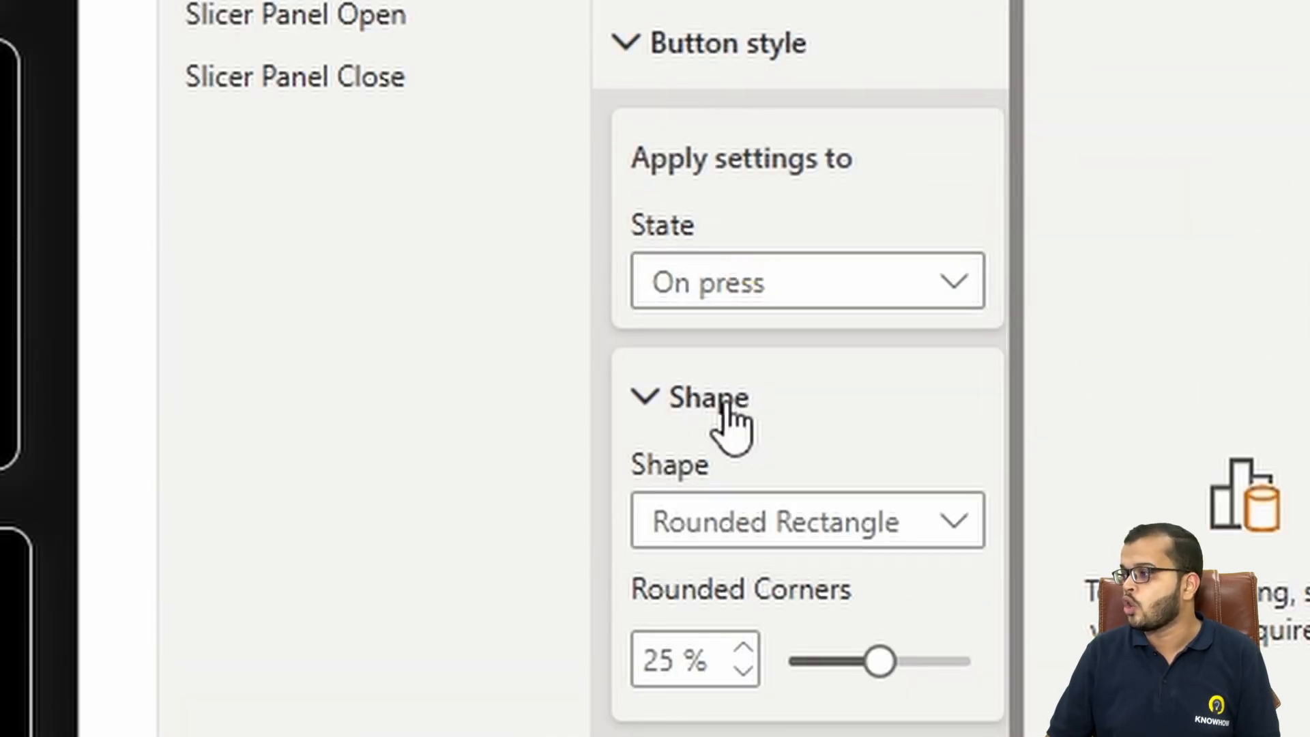
key("Up")
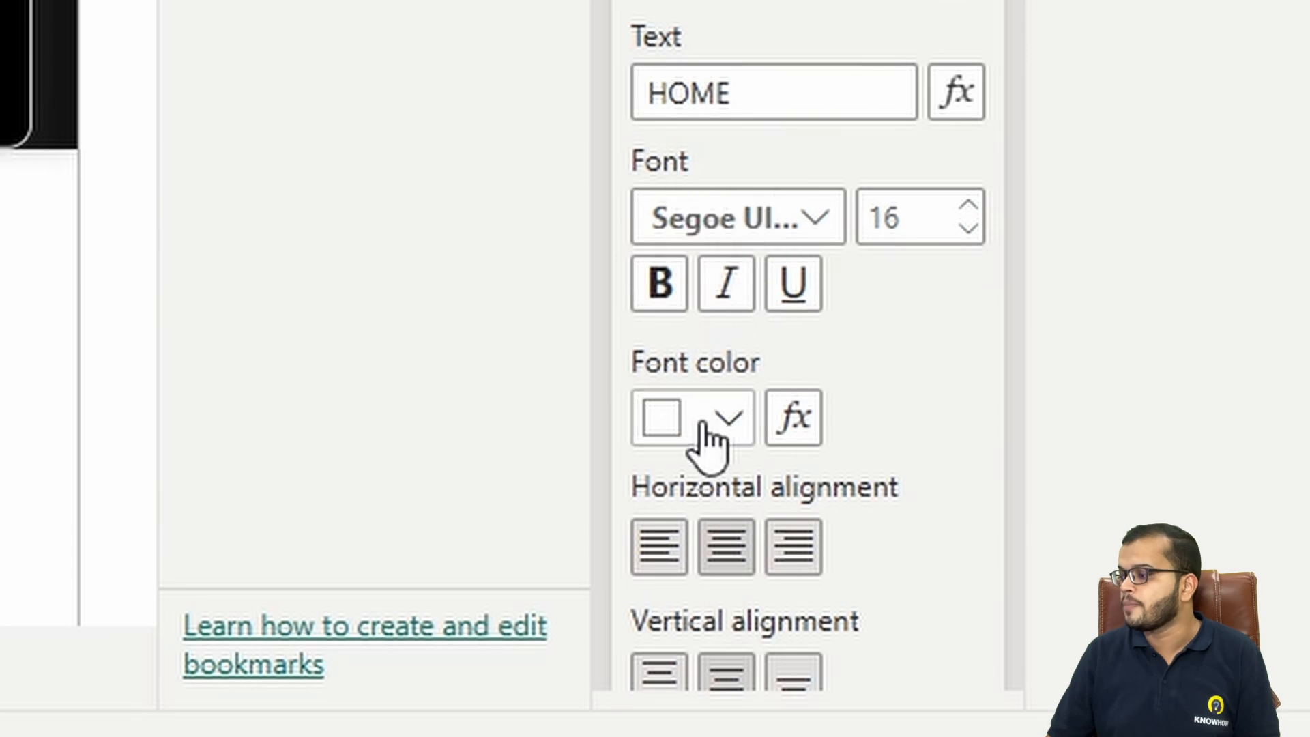
left_click(710, 437)
left_click(747, 326)
left_click(772, 156)
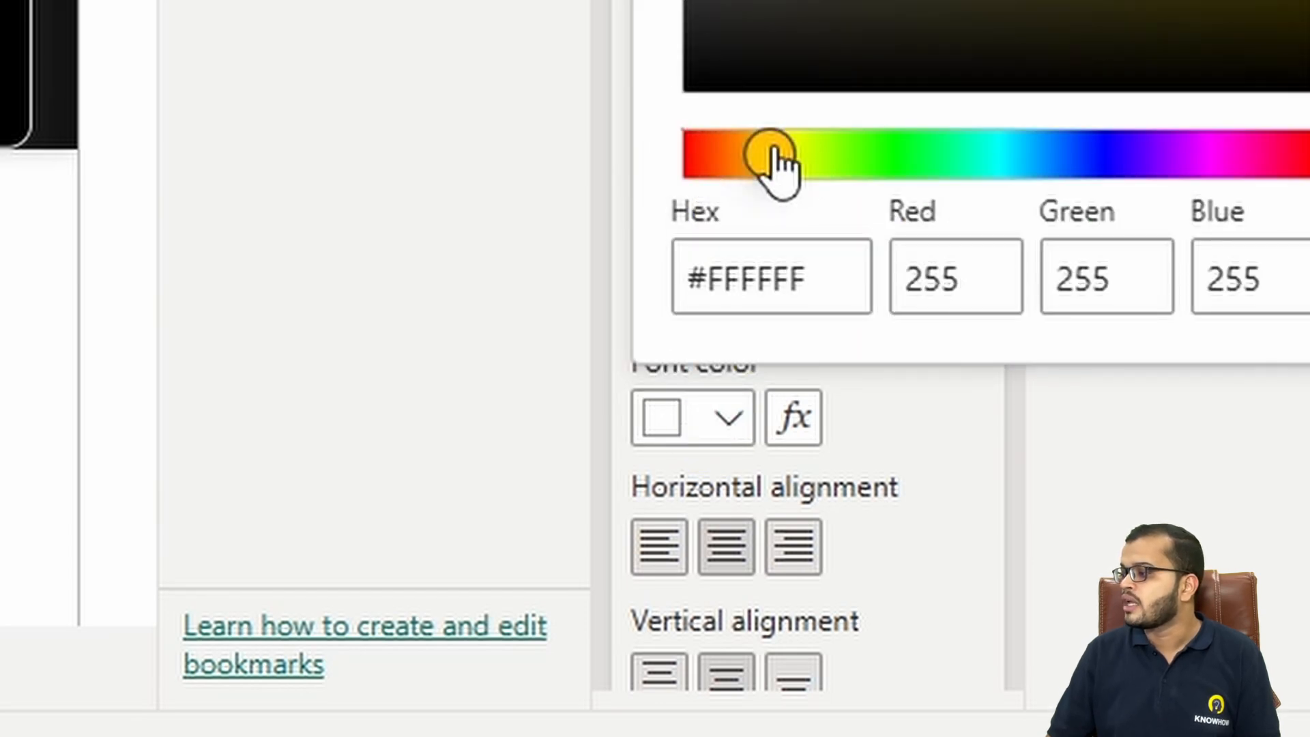
left_click_drag(778, 160, 790, 155)
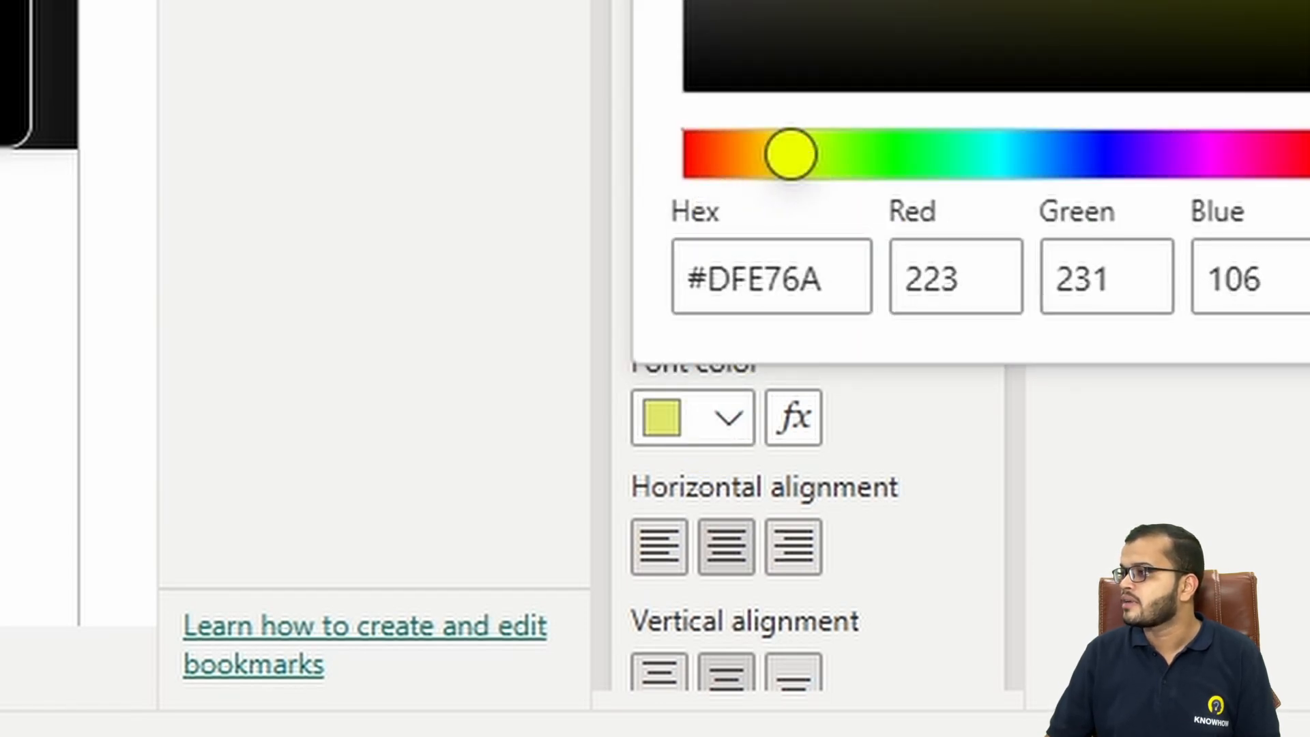
Step: Set the HOME button's border color for the hover state to the same yellow-green as its hover text
left_click(610, 50)
scroll(614, 41, "down", 15)
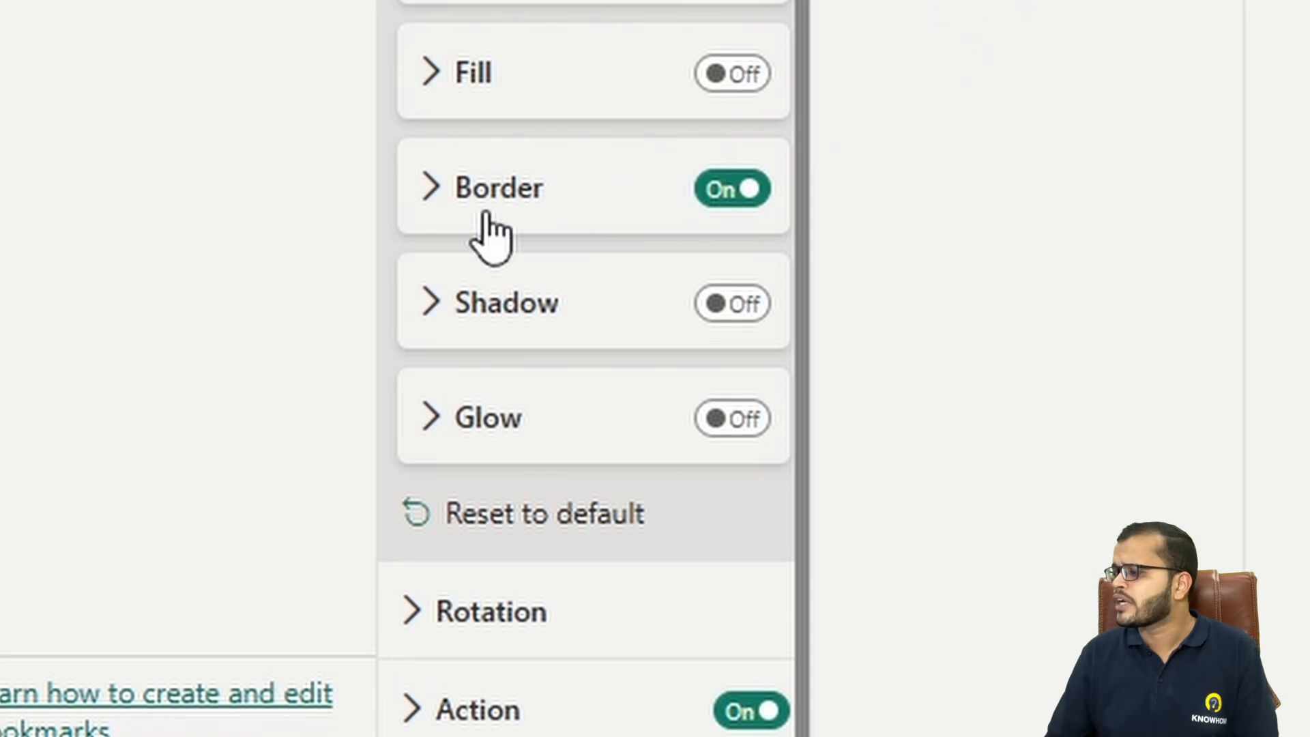
left_click(432, 192)
left_click(482, 326)
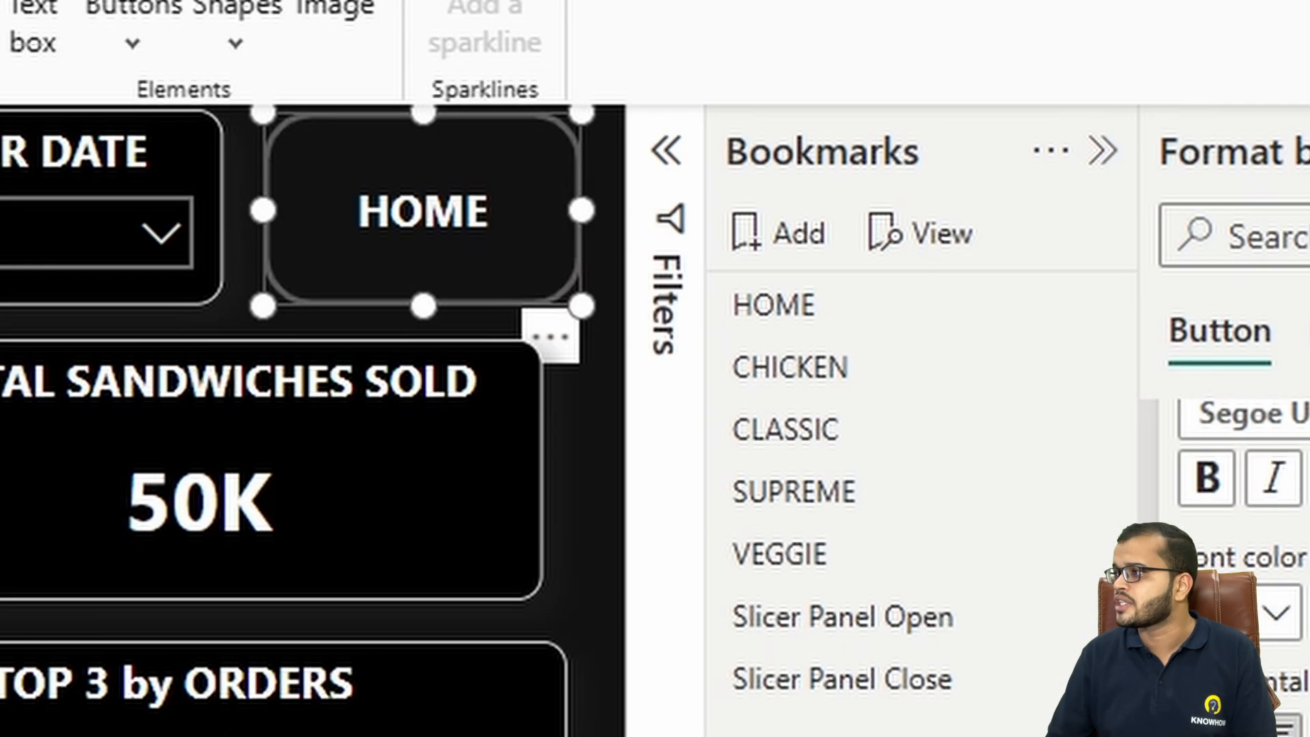
Step: Try out the HOME button on the page to check its hover and press appearance
left_click(478, 119)
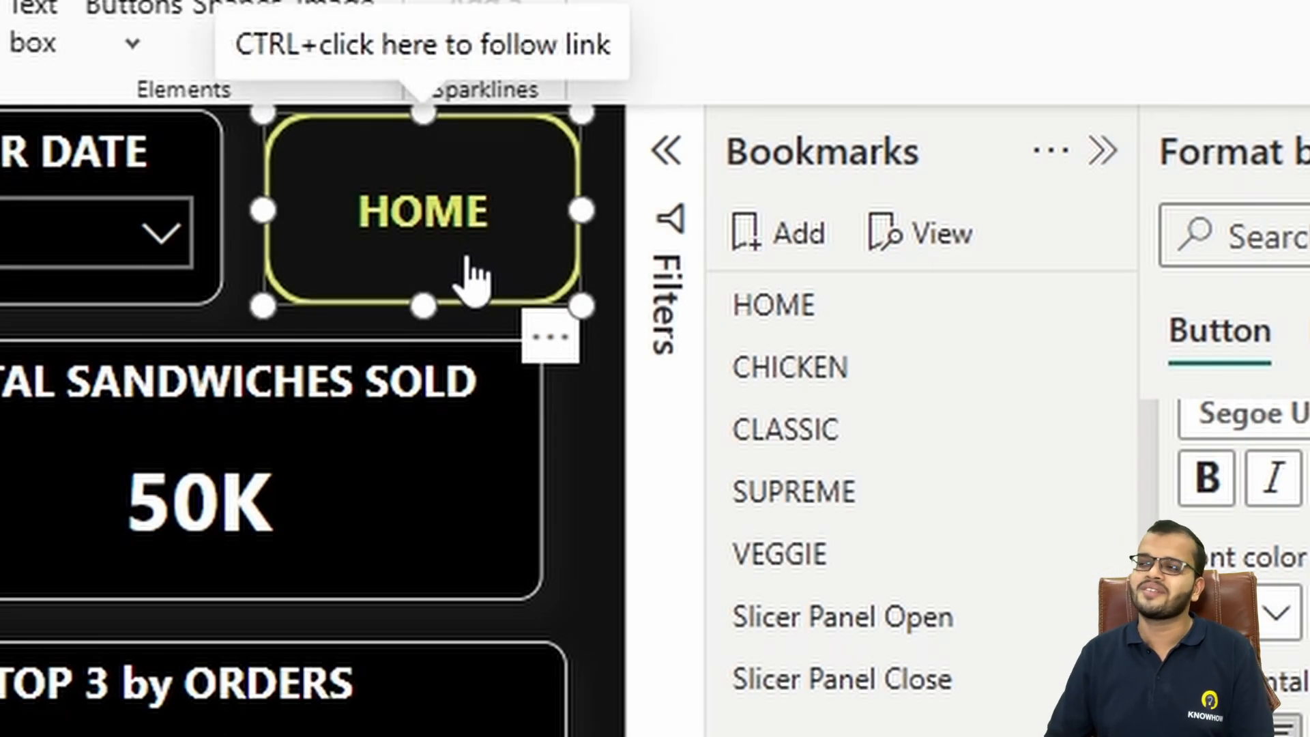
left_click(476, 234)
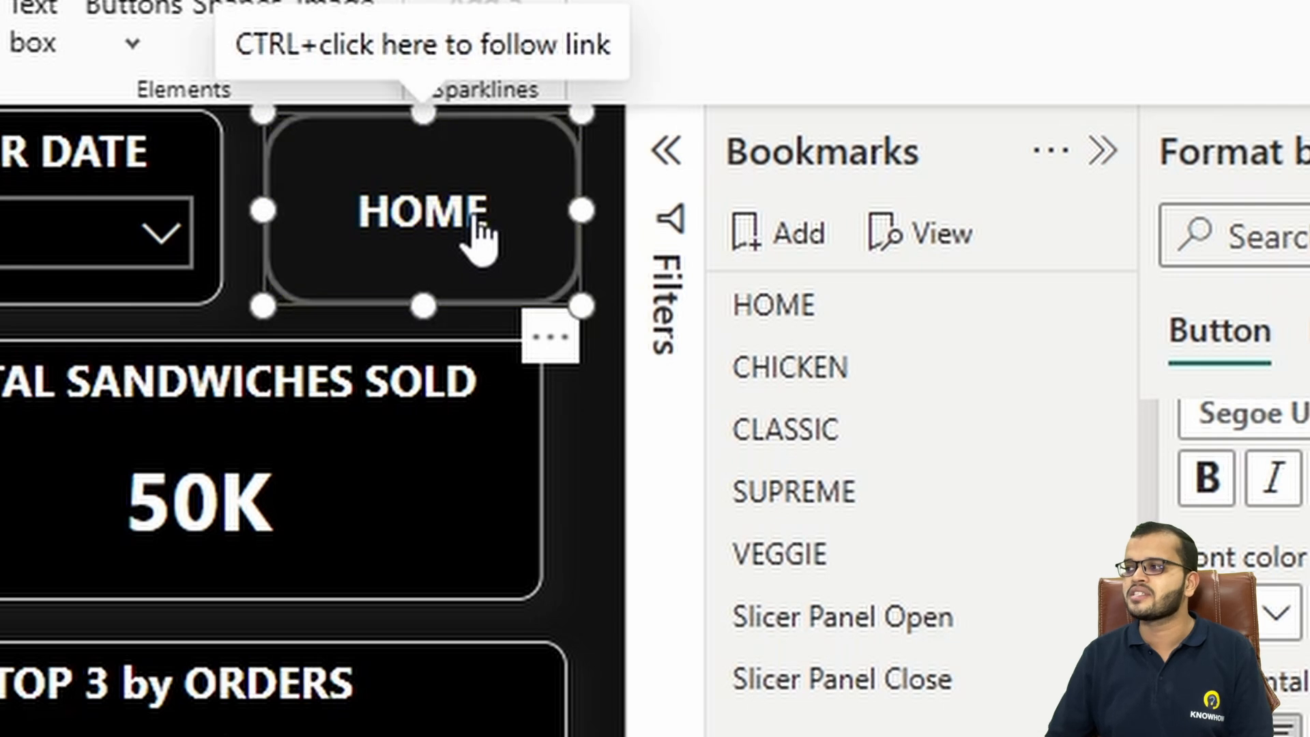
left_click(487, 227)
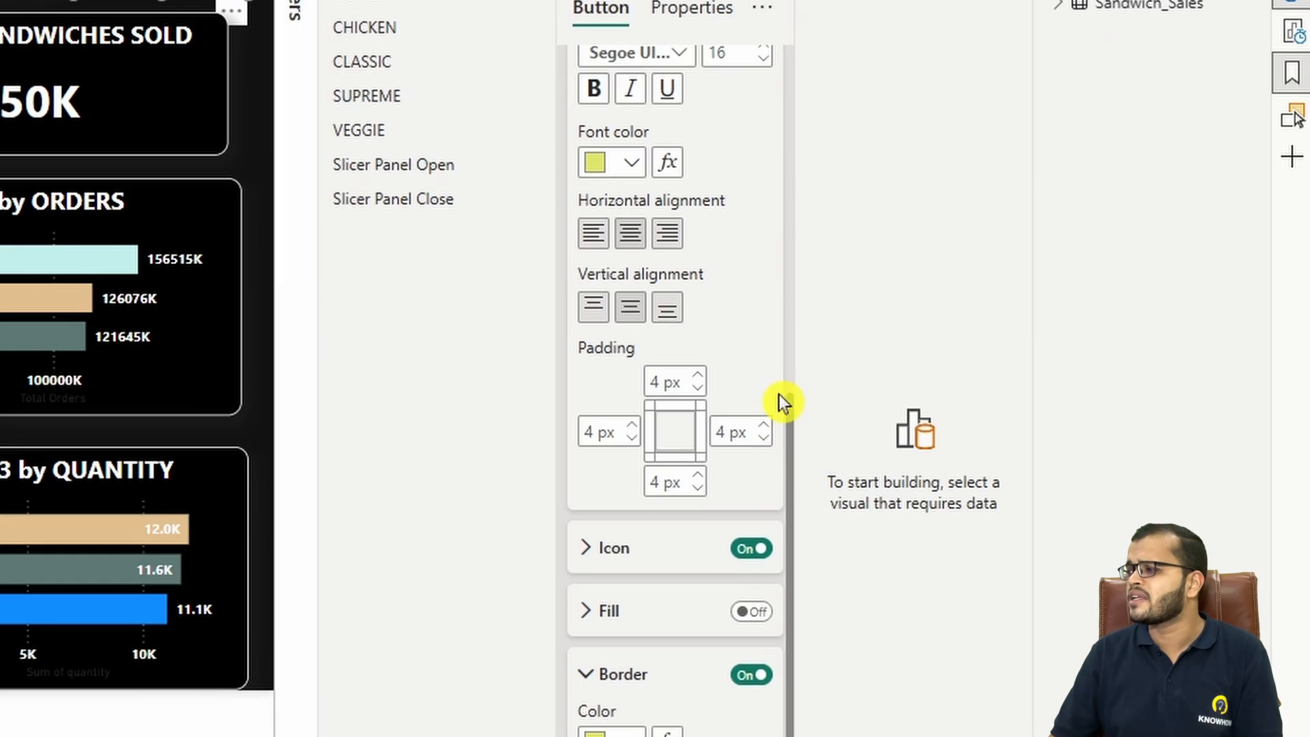
Step: Open the HOME button's icon settings and nudge the button slightly toward the ORDER DATE slicer
scroll(750, 399, "up", 3)
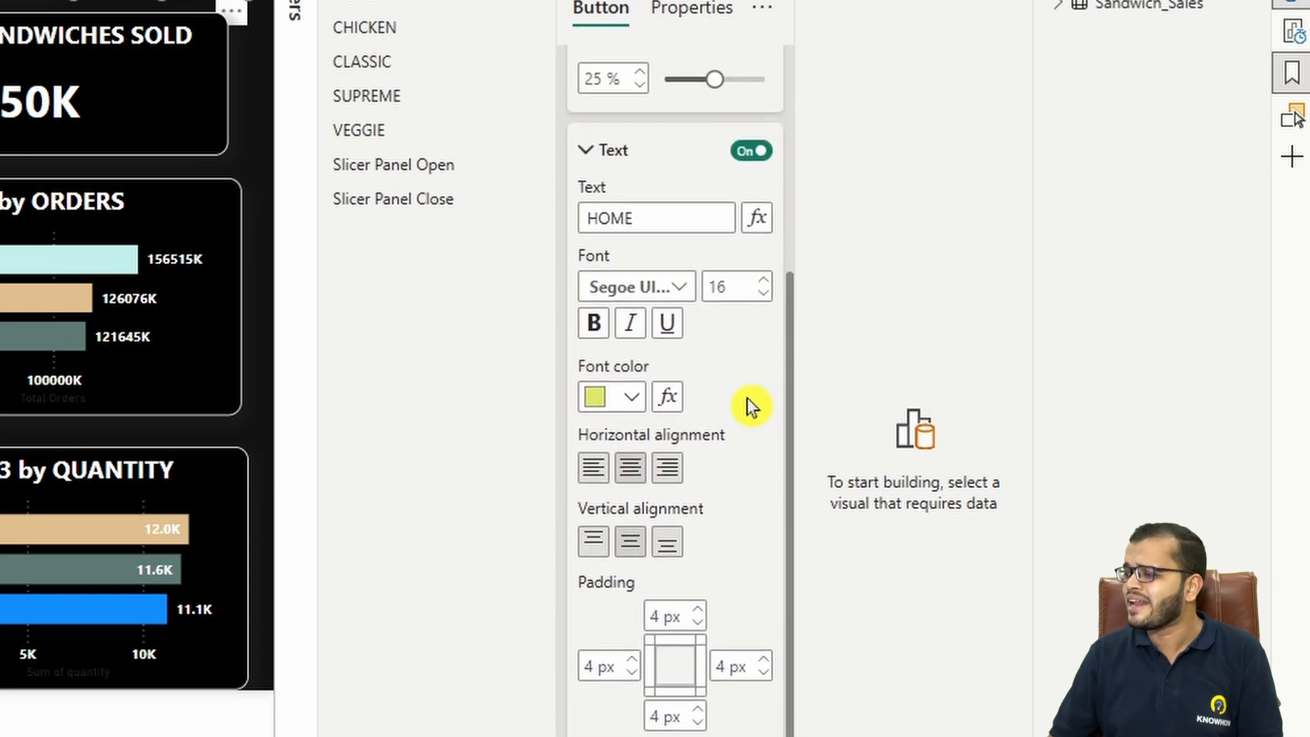
scroll(682, 409, "down", 5)
left_click(599, 417)
left_click(663, 485)
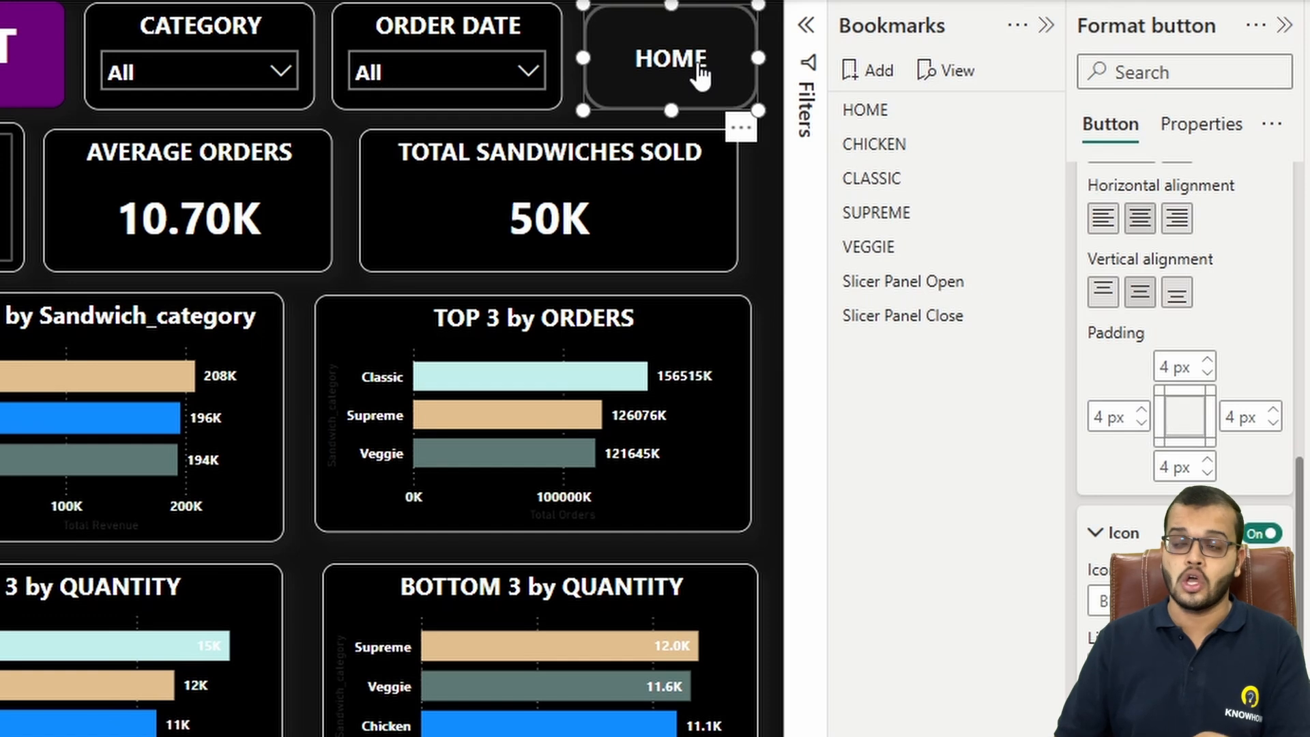
left_click_drag(698, 67, 691, 65)
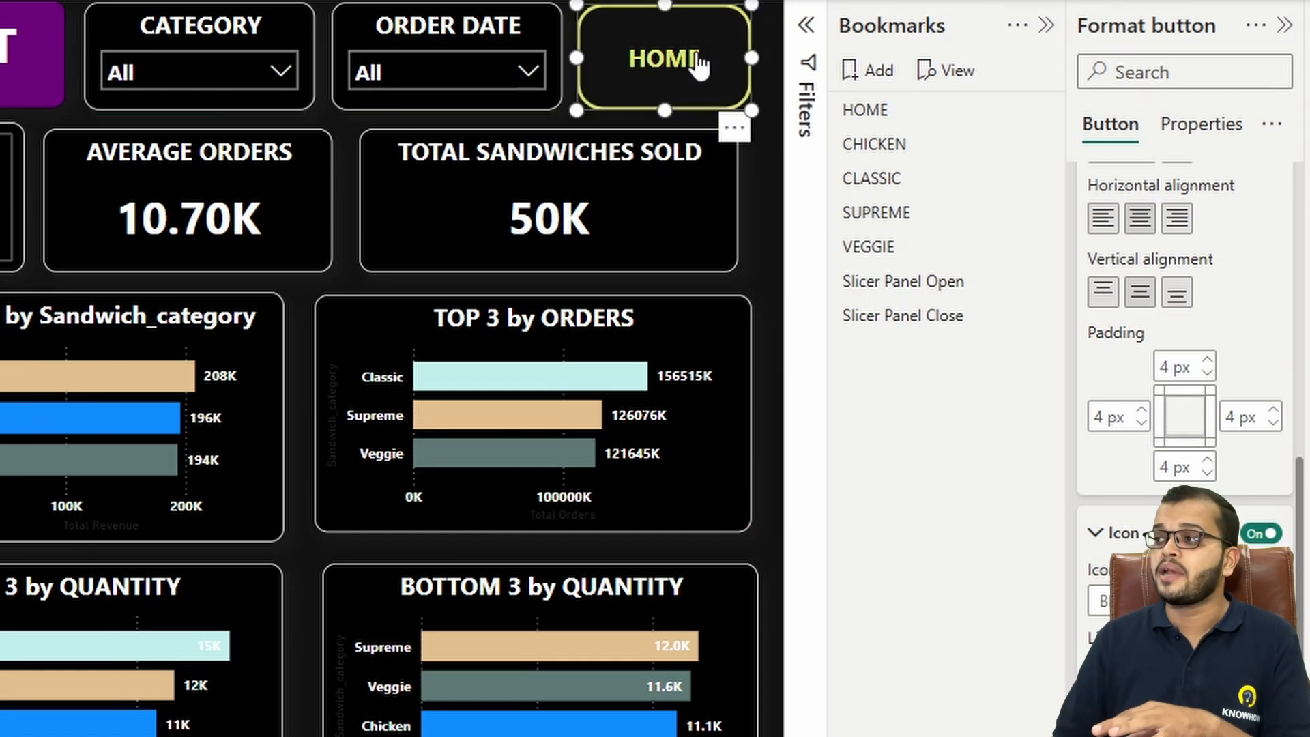